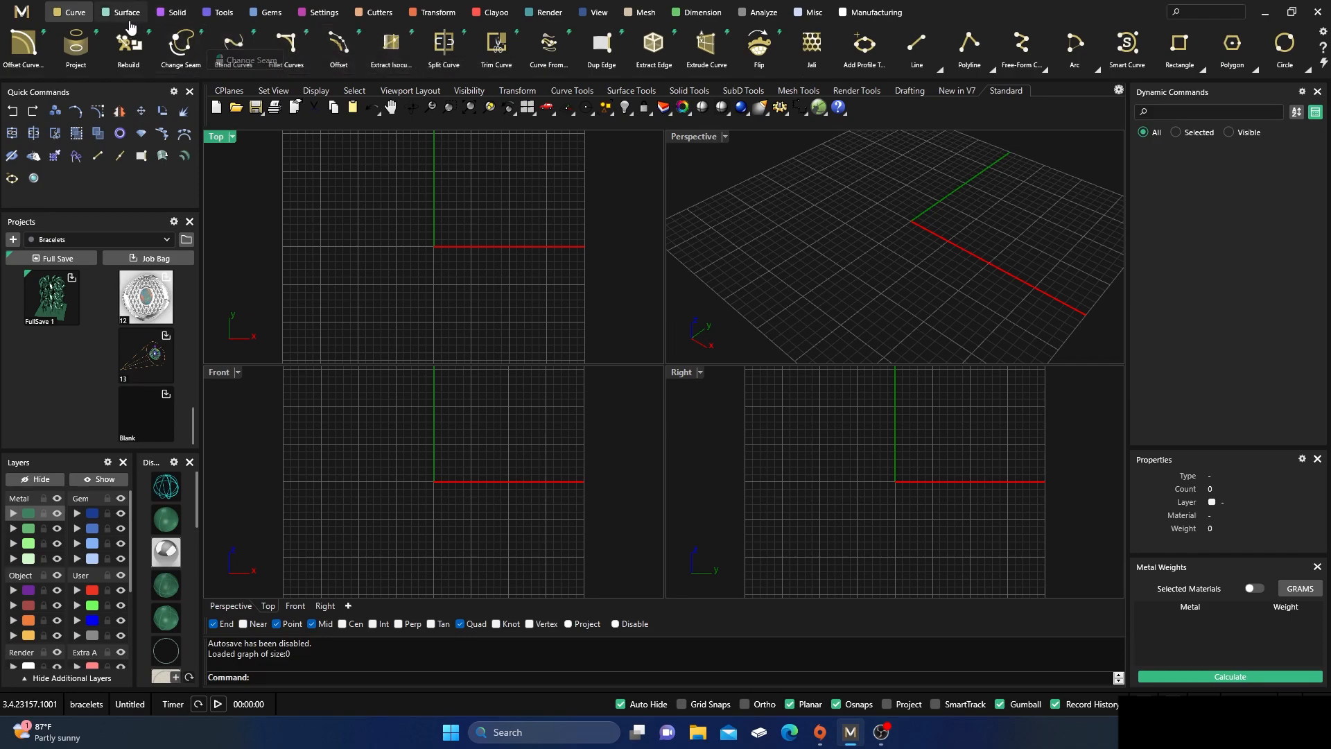
Step: Draw an ellipse centred at 0,0,0 in the Top view, with its long axis along X
{"action": "scroll", "coordinate": [1189, 47], "scroll_direction": "down", "scroll_amount": 2}
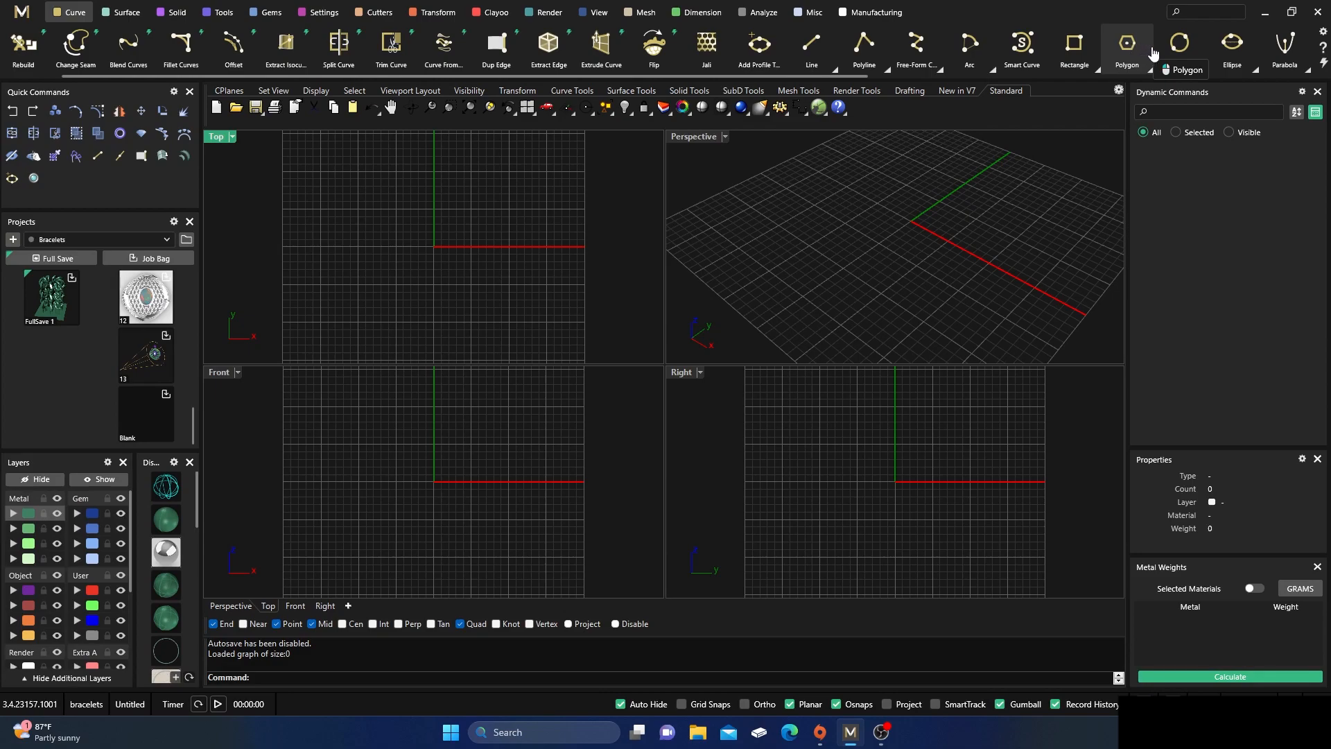
{"action": "left_click", "coordinate": [1230, 45]}
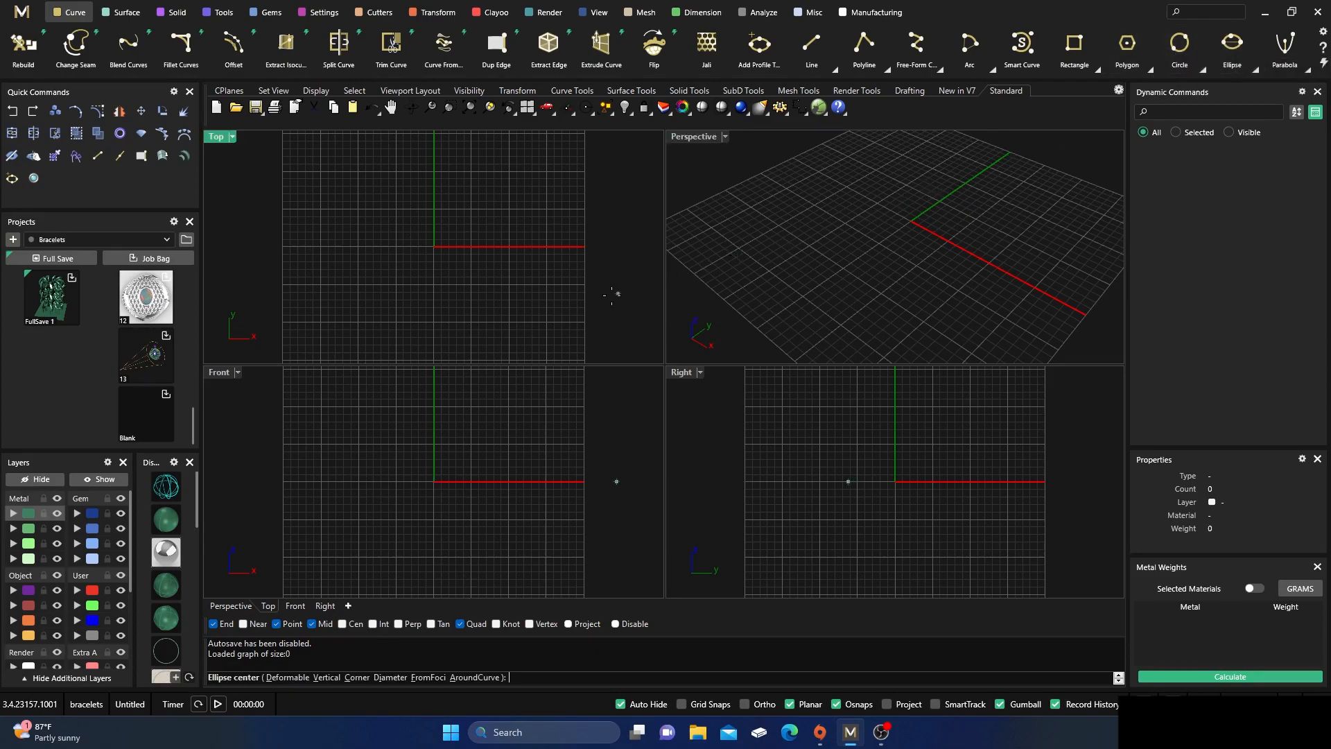
{"action": "left_click", "coordinate": [26, 636]}
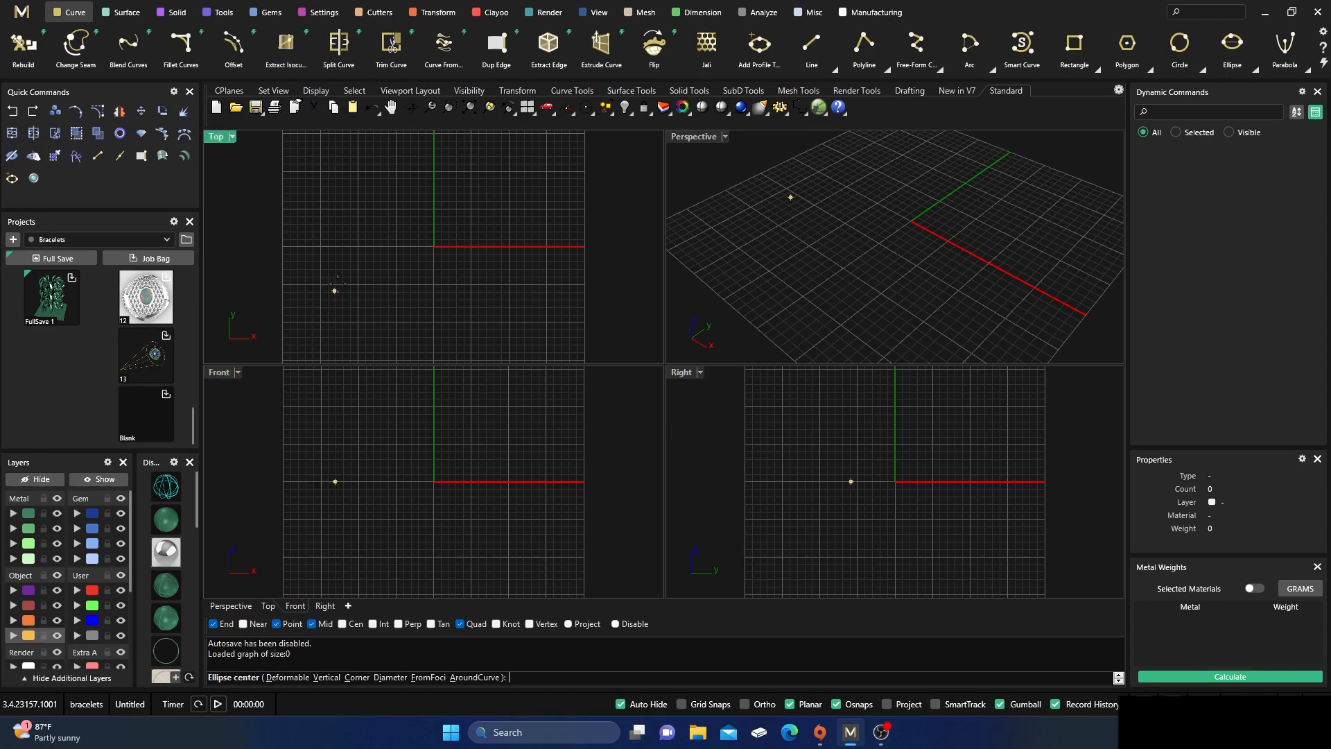
{"action": "type", "text": "0,0,0"}
{"action": "key", "text": "Return"}
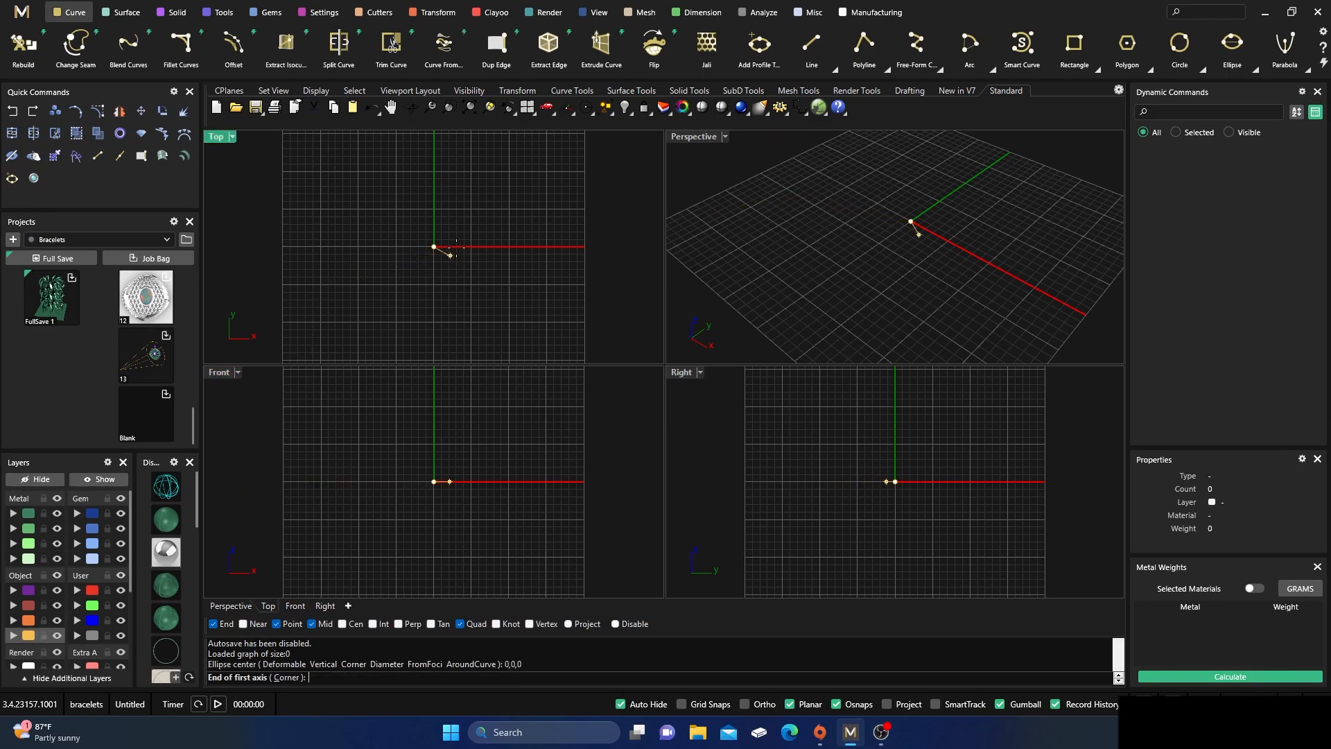
{"action": "scroll", "coordinate": [457, 245], "scroll_direction": "up", "scroll_amount": 2}
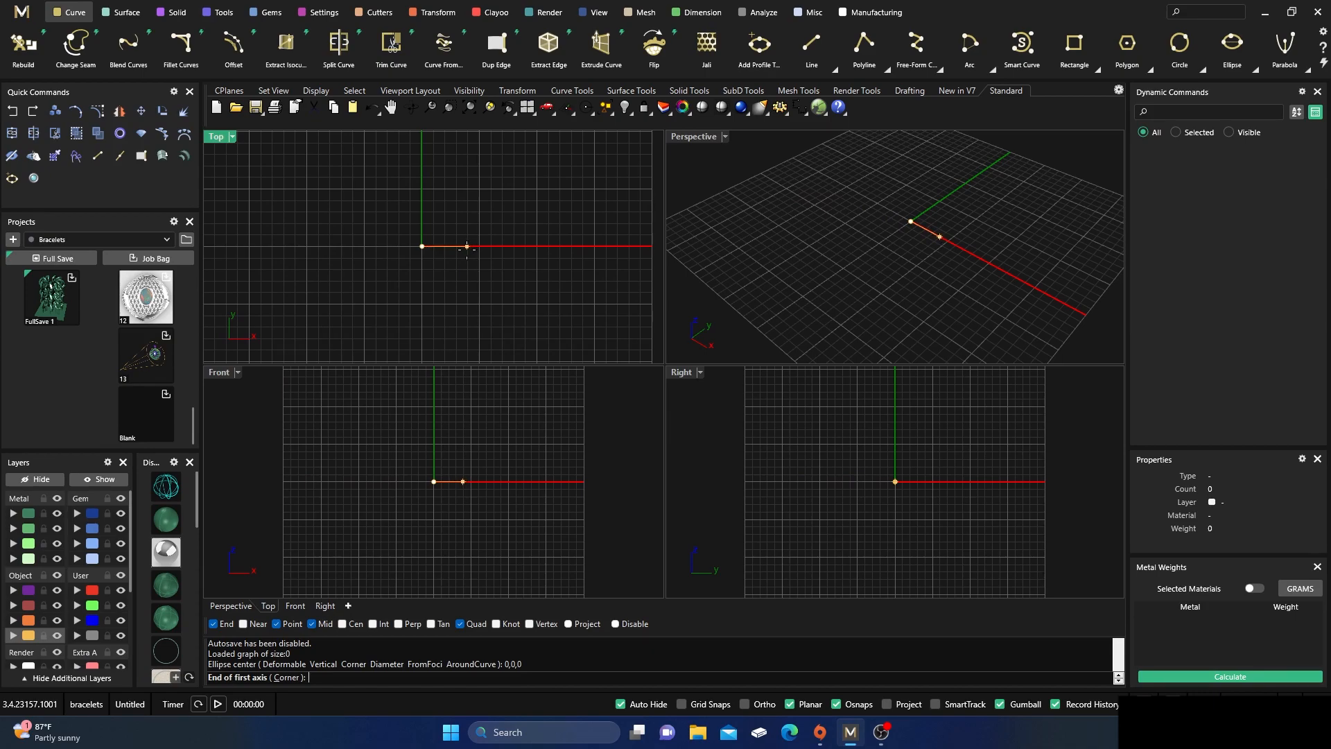
{"action": "left_click", "coordinate": [467, 246]}
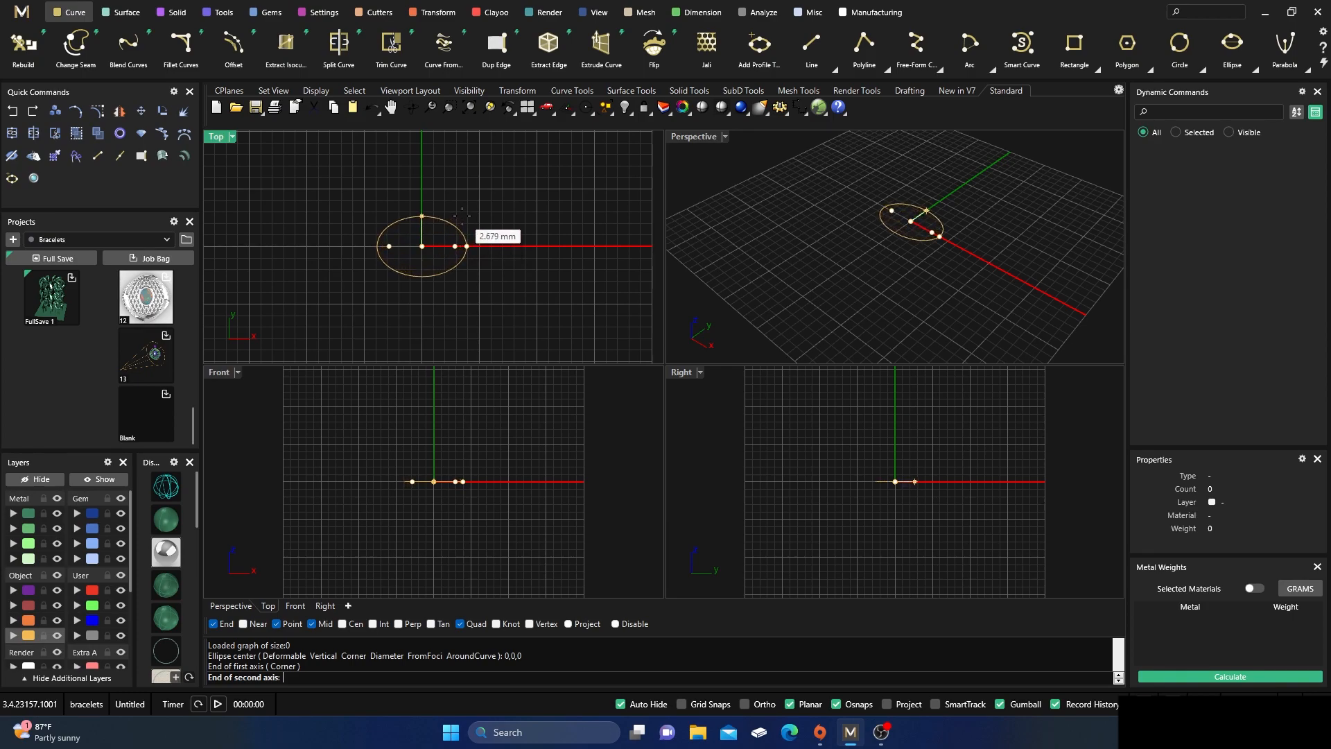
{"action": "left_click", "coordinate": [462, 216]}
{"action": "left_click", "coordinate": [465, 263]}
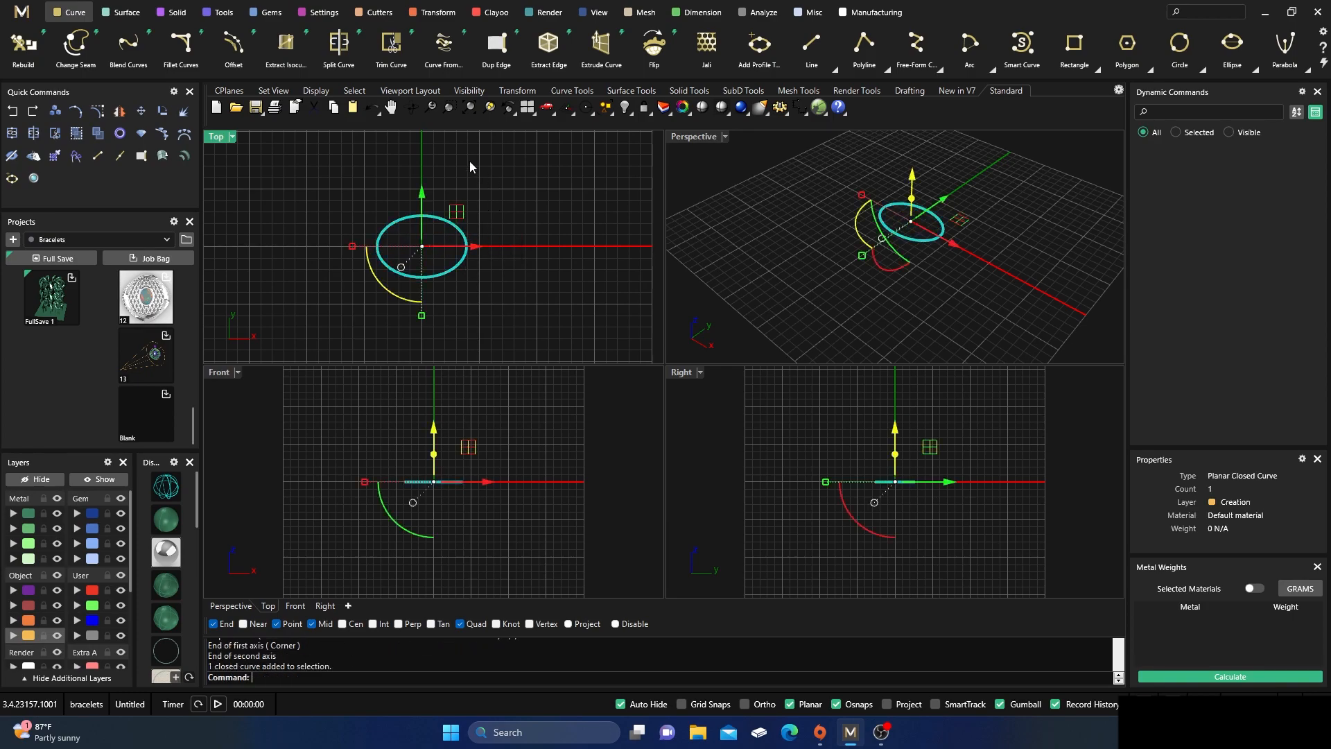
Step: Place a profile on the ellipse with Profile Placer and turn it upright in the Front view
{"action": "left_click", "coordinate": [225, 15]}
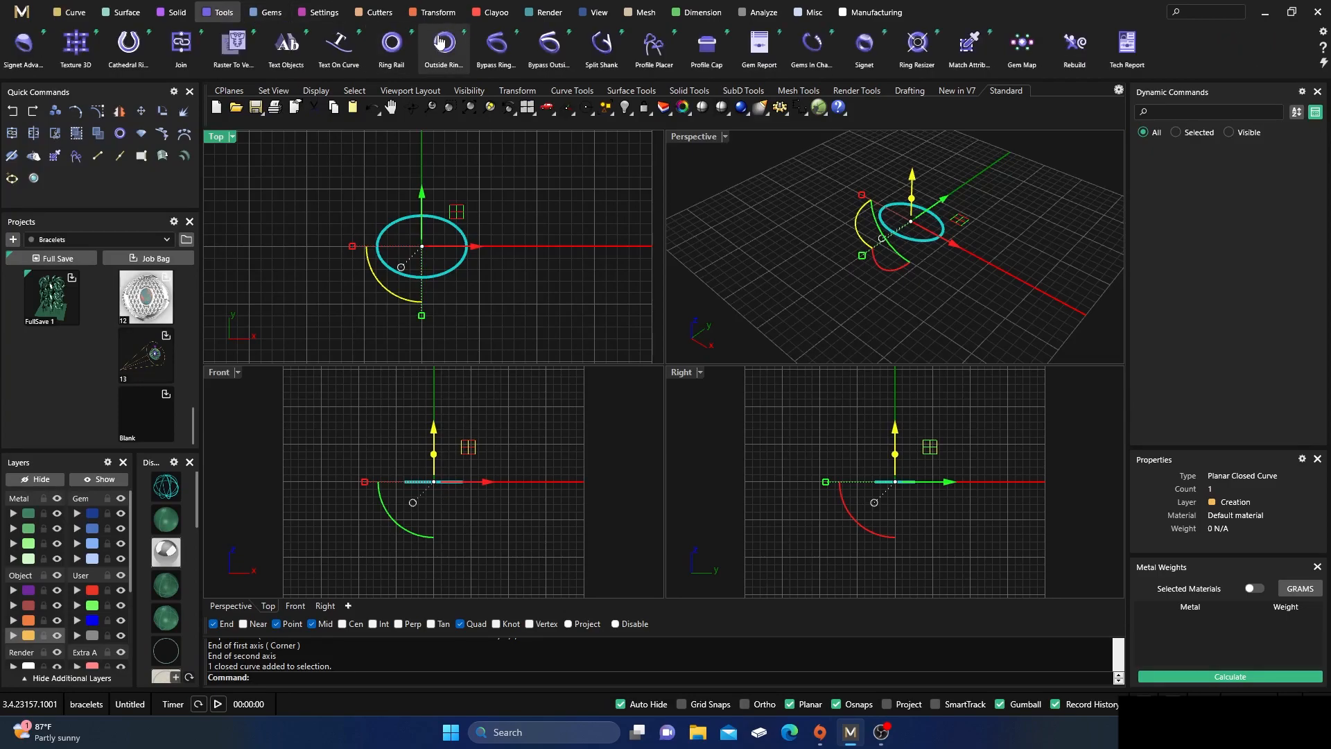
{"action": "left_click", "coordinate": [654, 44]}
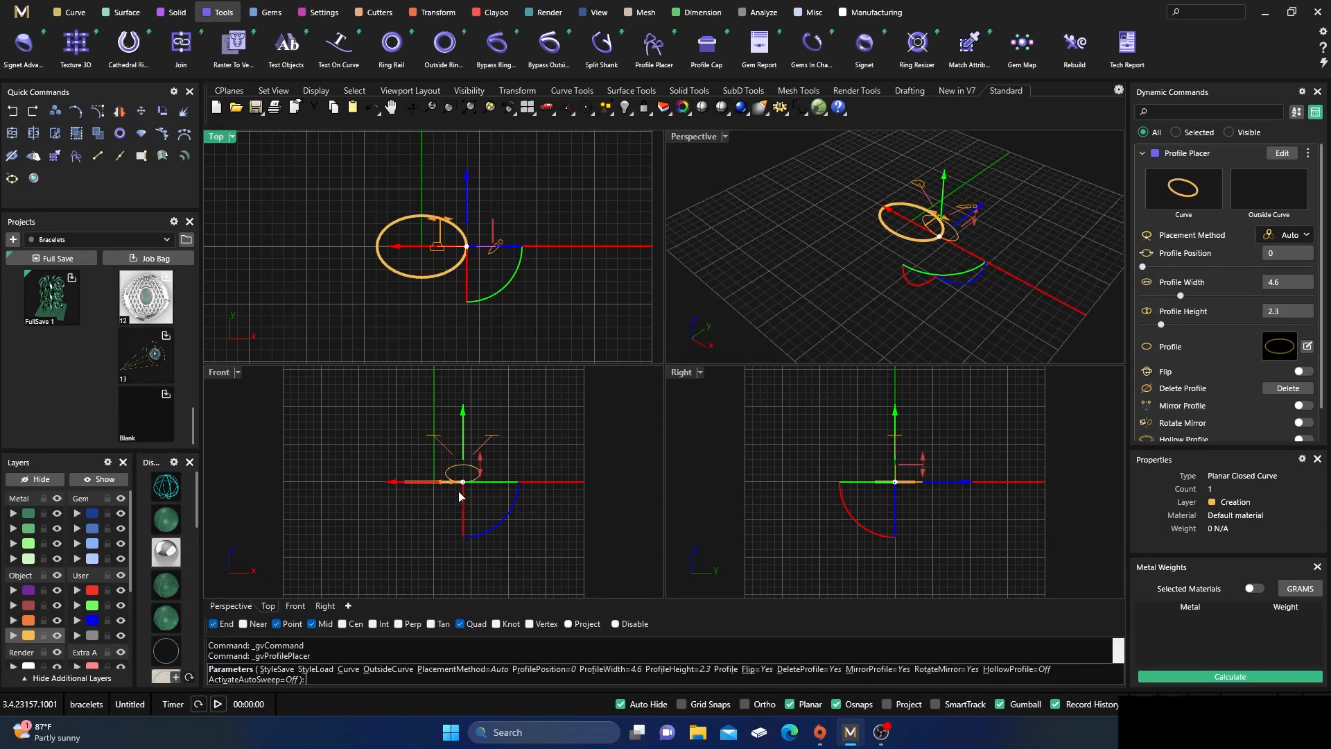
{"action": "scroll", "coordinate": [460, 495], "scroll_direction": "up", "scroll_amount": 2}
{"action": "scroll", "coordinate": [498, 513], "scroll_direction": "up", "scroll_amount": 1}
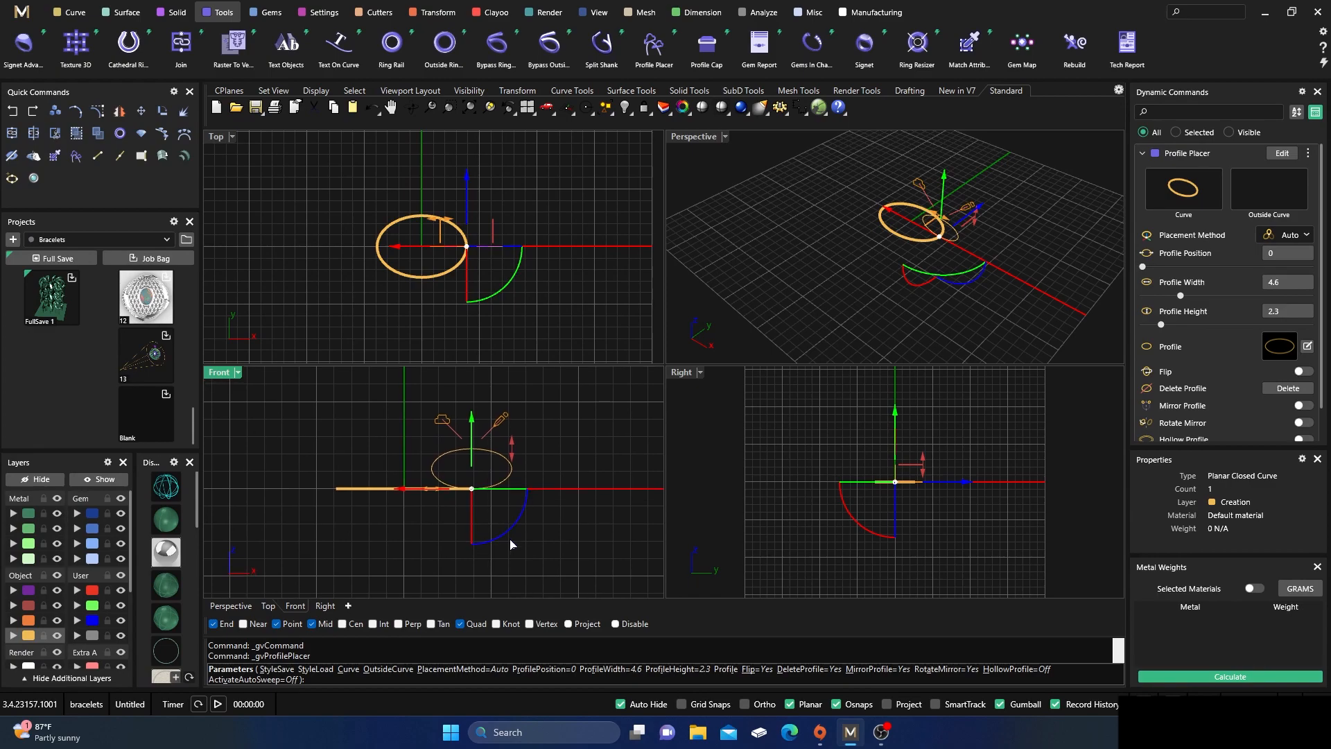
{"action": "left_click", "coordinate": [507, 540]}
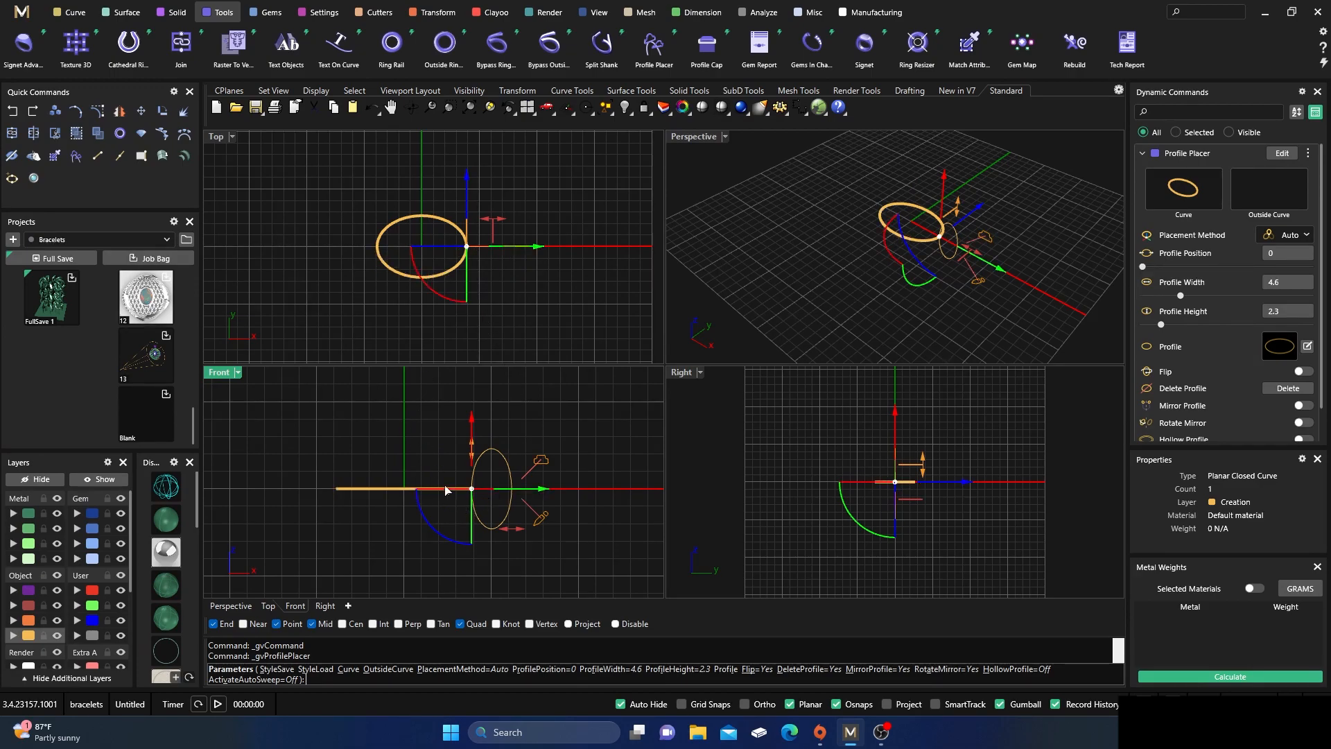
Step: Set the profile width and height to 3 mm each and accept the placement
{"action": "scroll", "coordinate": [473, 464], "scroll_direction": "up", "scroll_amount": 1}
{"action": "scroll", "coordinate": [473, 458], "scroll_direction": "up", "scroll_amount": 1}
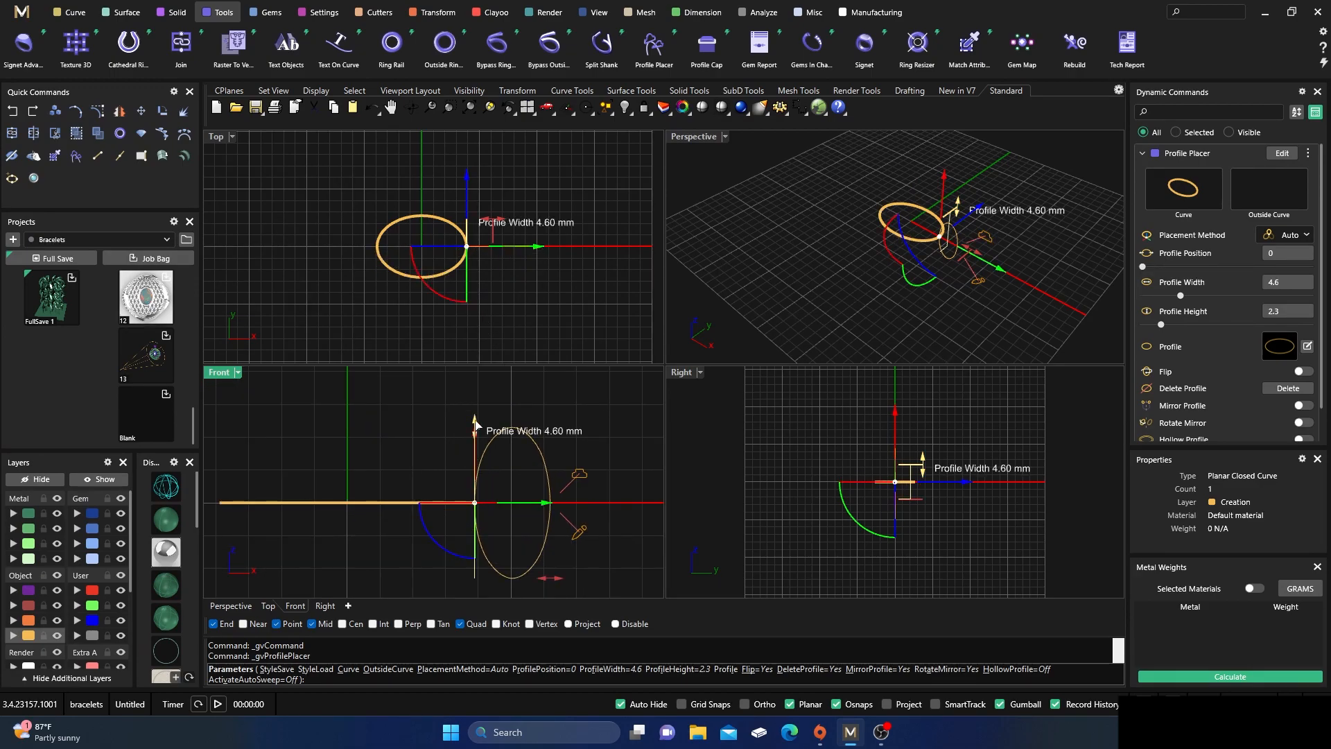
{"action": "left_click_drag", "start_coordinate": [476, 424], "coordinate": [473, 488]}
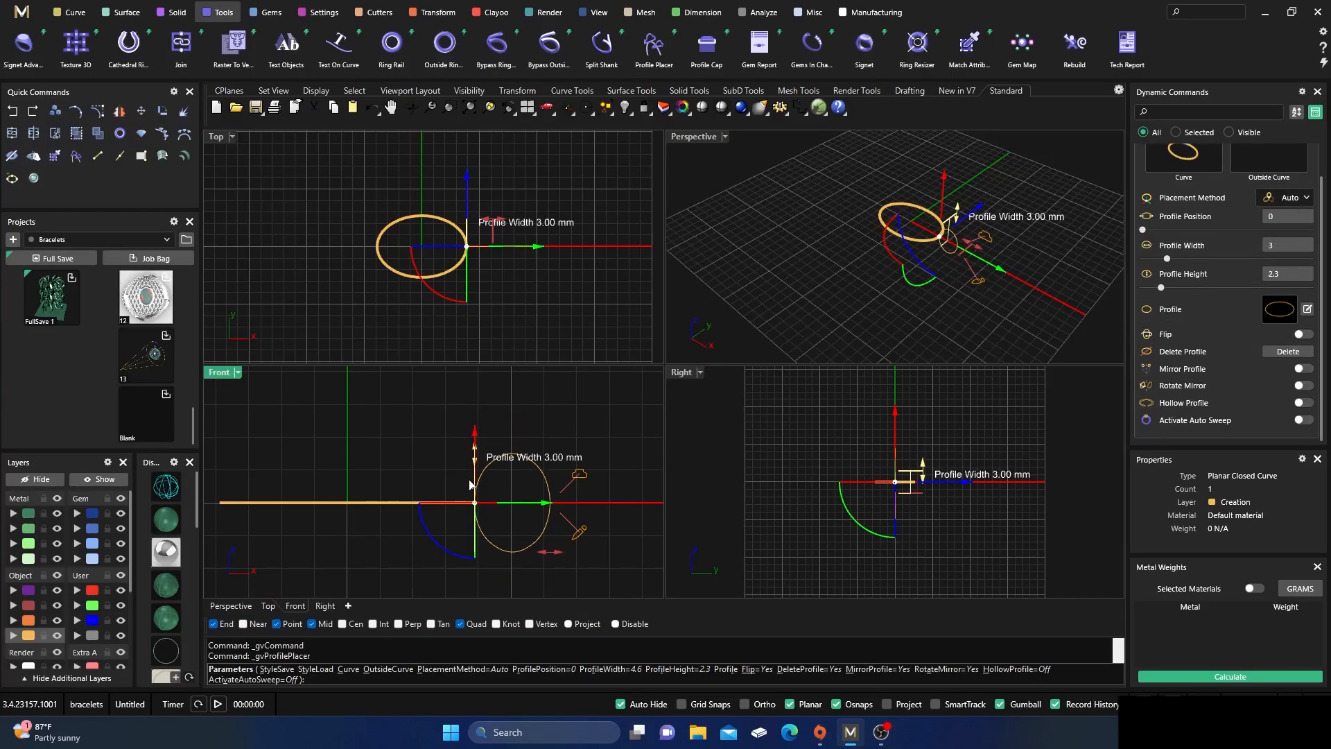
{"action": "left_click_drag", "start_coordinate": [547, 555], "coordinate": [575, 554]}
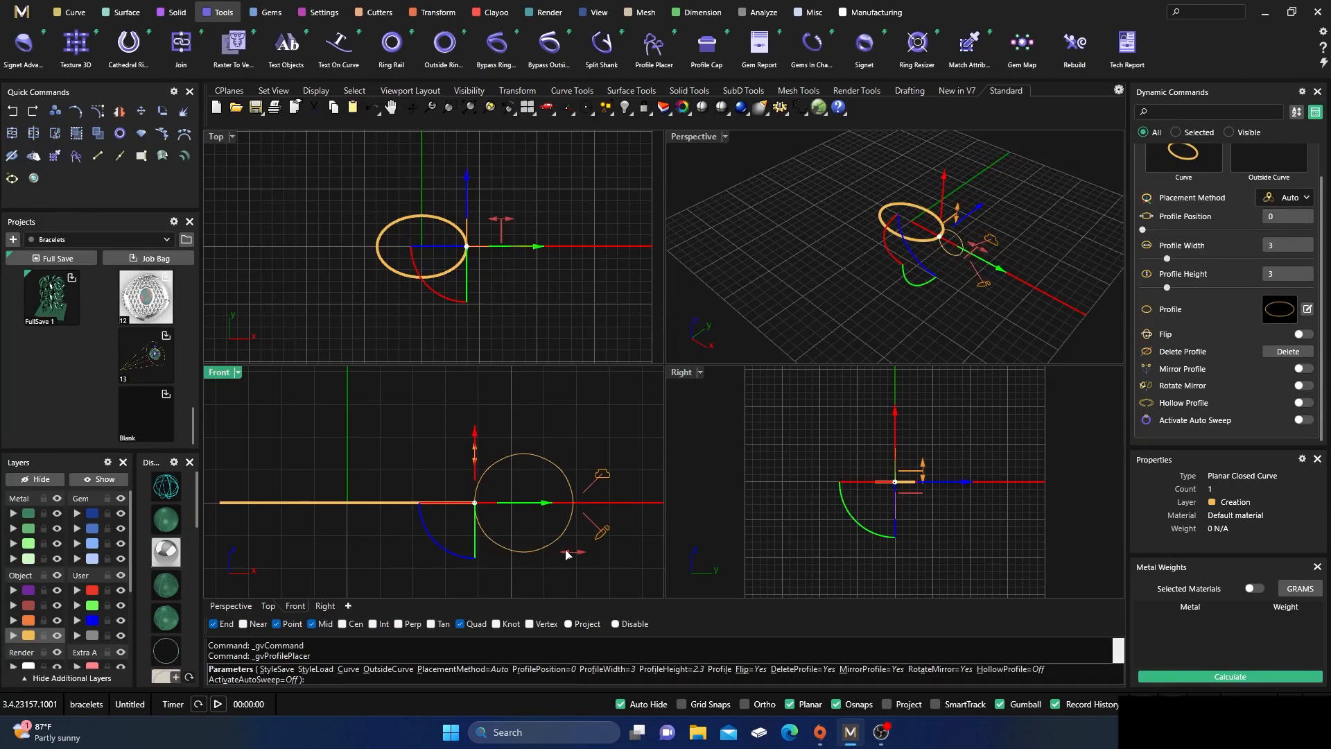
{"action": "right_click", "coordinate": [529, 397]}
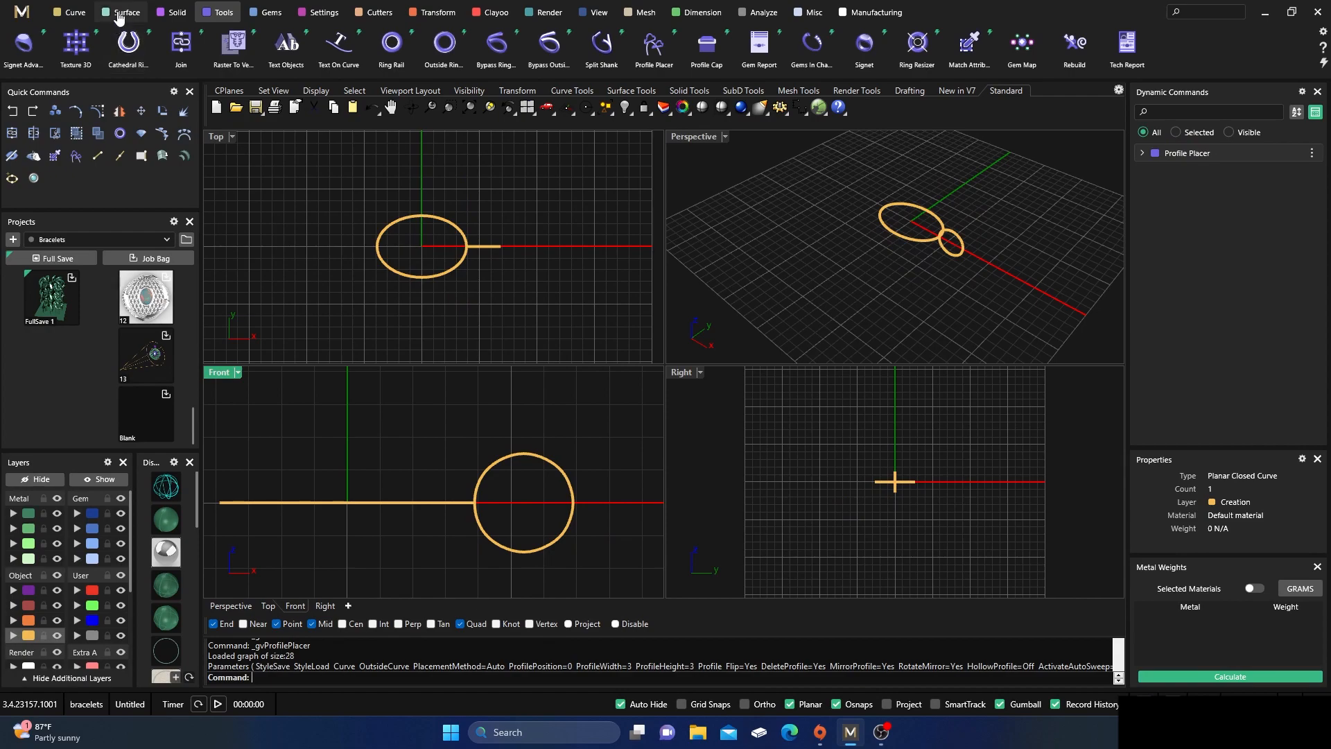
Step: Sweep the circular profile along the ellipse rail with Sweep 1 to form a ring
{"action": "left_click", "coordinate": [121, 13]}
{"action": "left_click", "coordinate": [181, 45]}
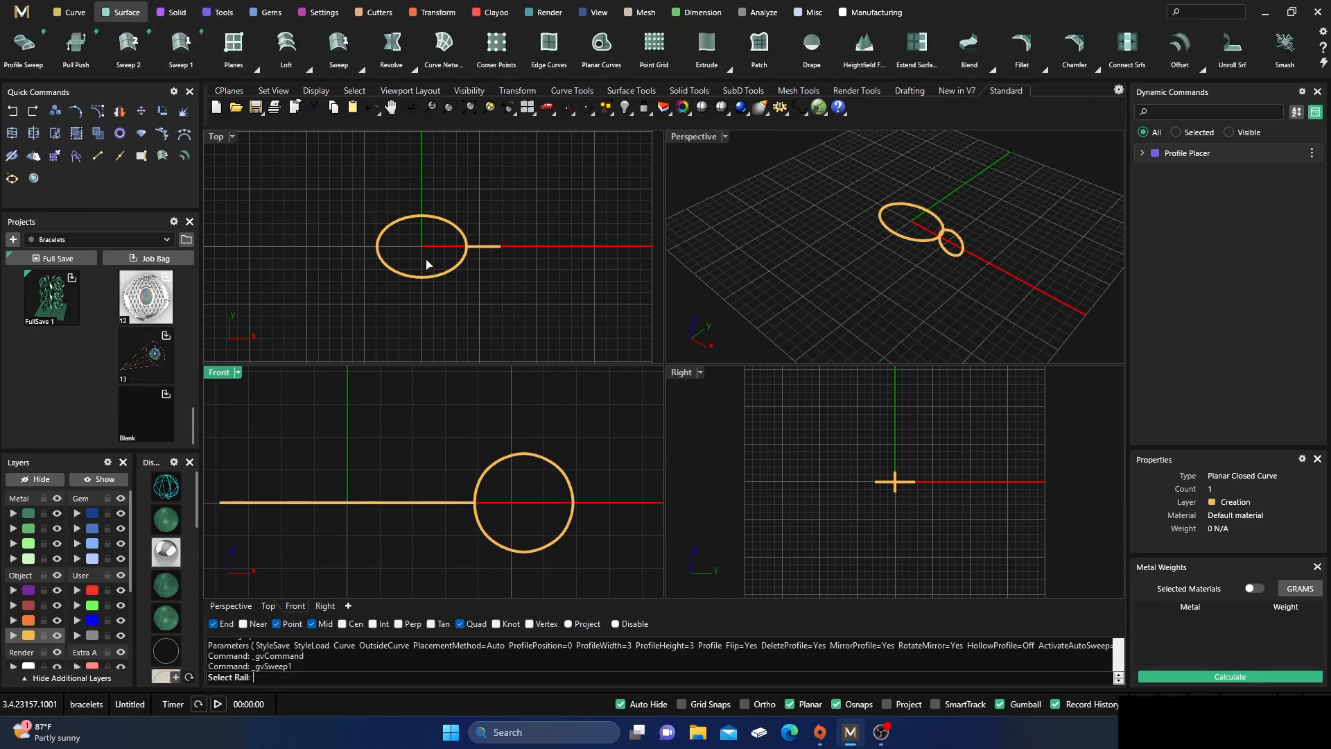
{"action": "left_click", "coordinate": [491, 246]}
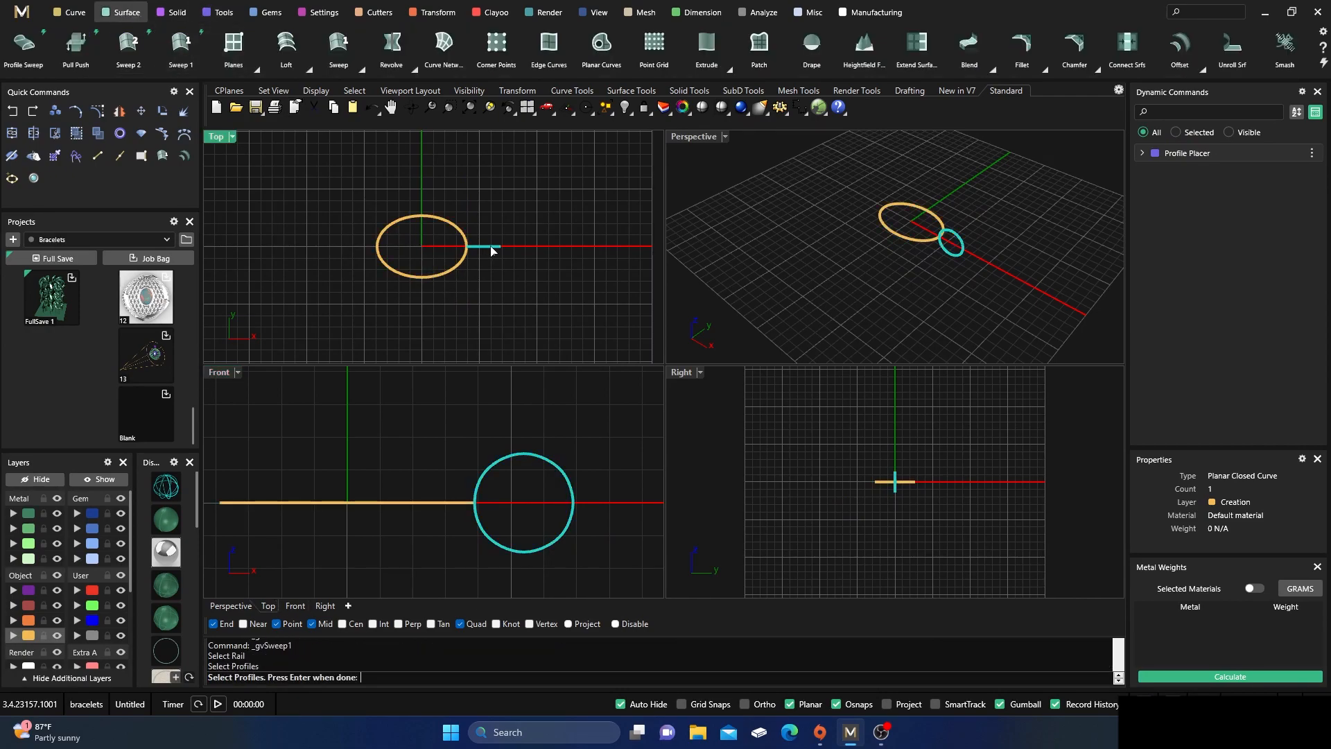
{"action": "key", "text": "Return"}
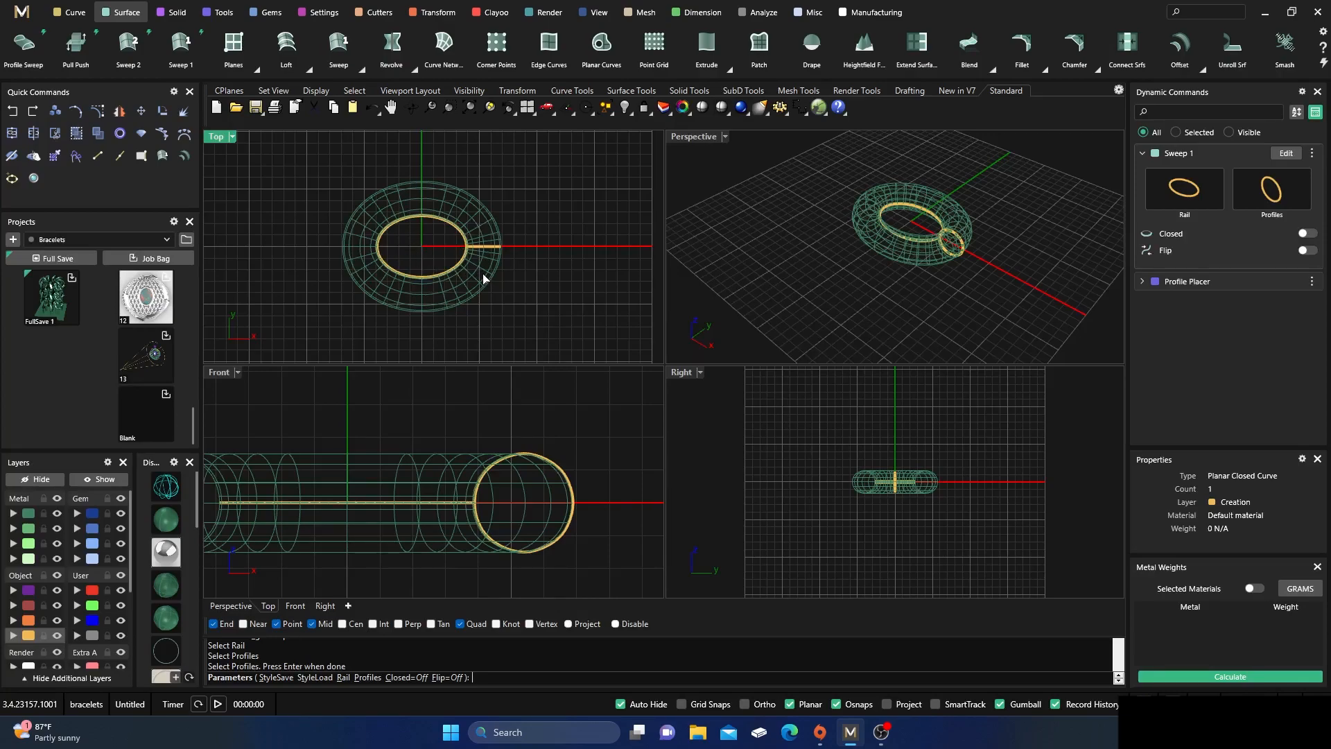
{"action": "key", "text": "Return"}
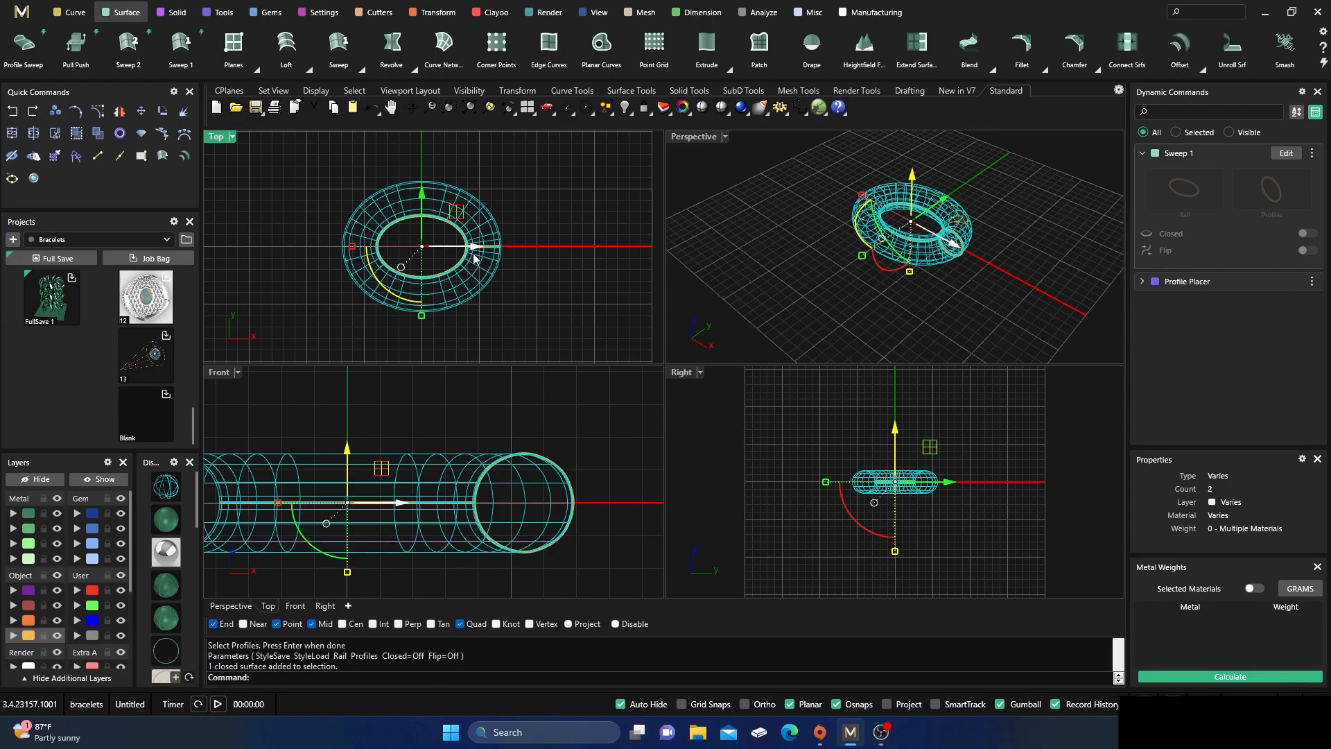
Step: Move the swept ring to the right along the X axis with the gumball
{"action": "left_click_drag", "start_coordinate": [476, 251], "coordinate": [557, 269]}
{"action": "scroll", "coordinate": [455, 267], "scroll_direction": "up", "scroll_amount": 6}
{"action": "scroll", "coordinate": [474, 291], "scroll_direction": "down", "scroll_amount": 4}
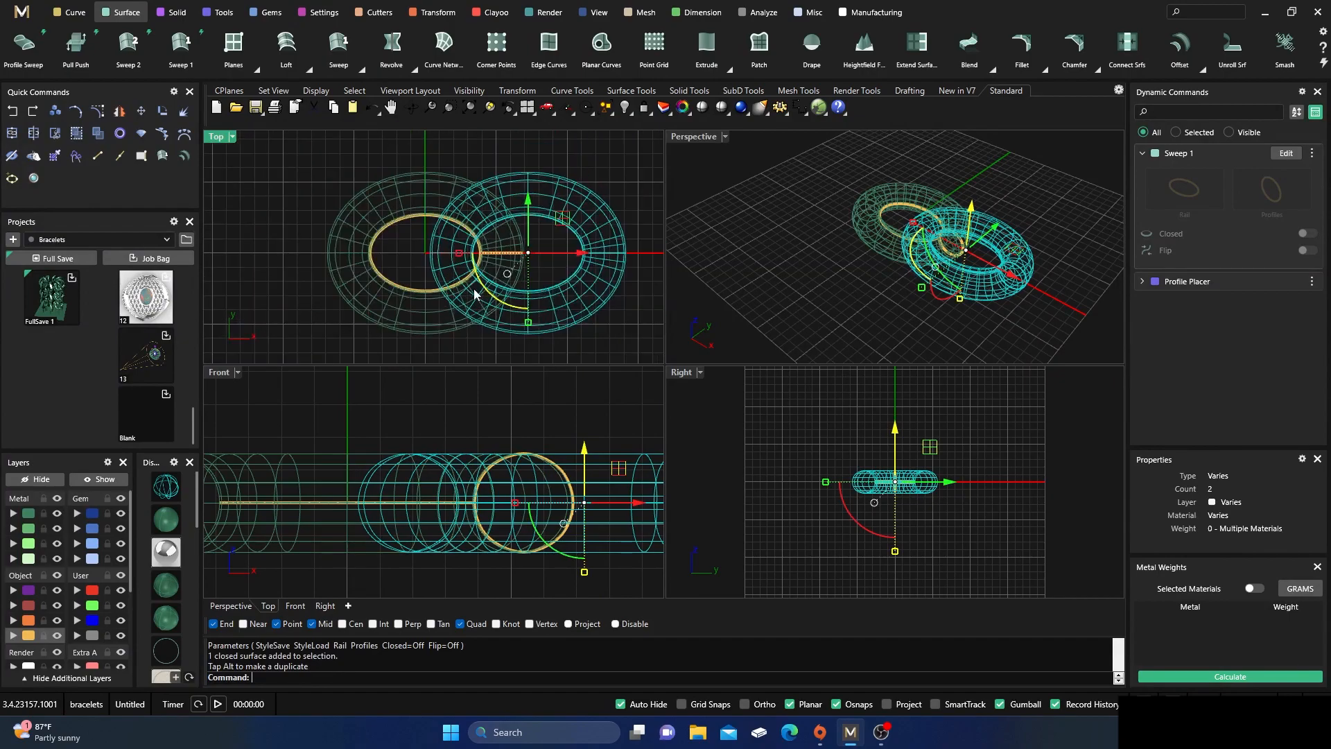
Step: Rotate the ring 180 degrees about the origin and dismiss the history warning
{"action": "left_click", "coordinate": [163, 111]}
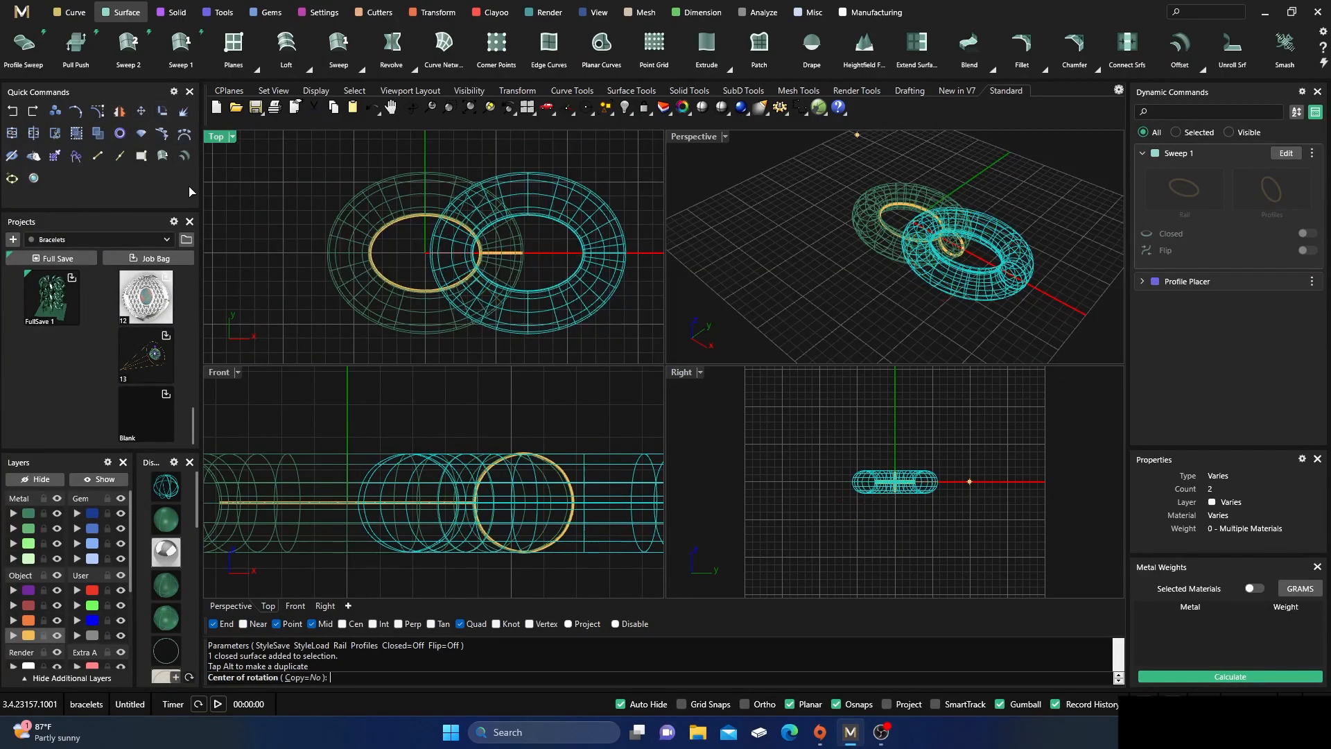
{"action": "left_click", "coordinate": [425, 253]}
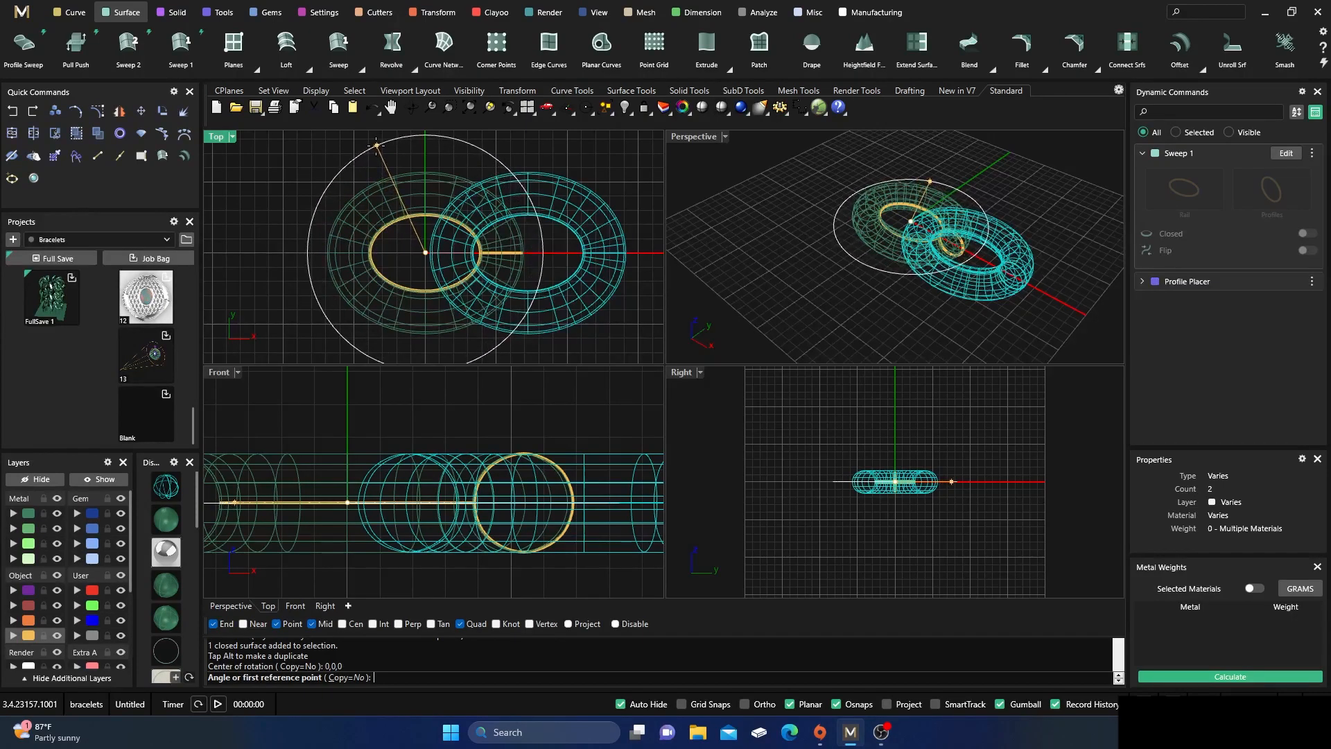
{"action": "left_click", "coordinate": [425, 138]}
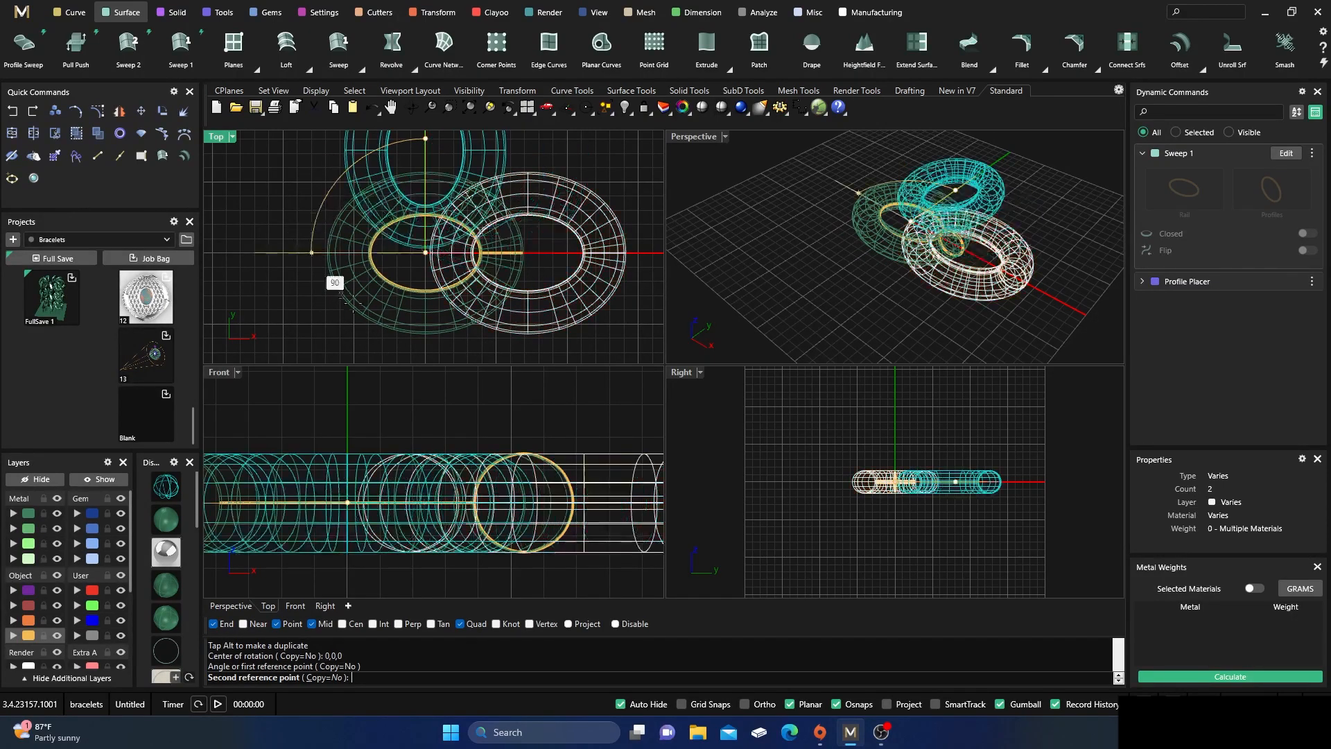
{"action": "left_click", "coordinate": [422, 330]}
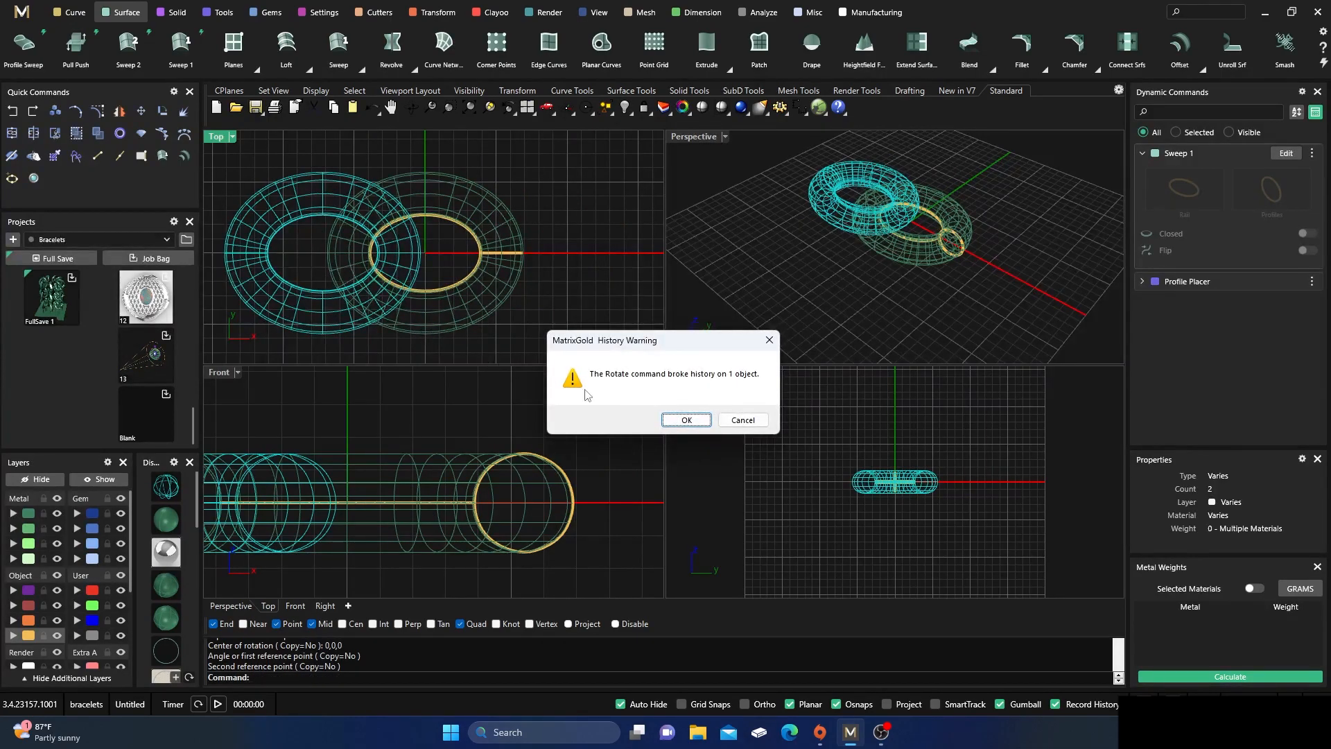
{"action": "left_click", "coordinate": [686, 420]}
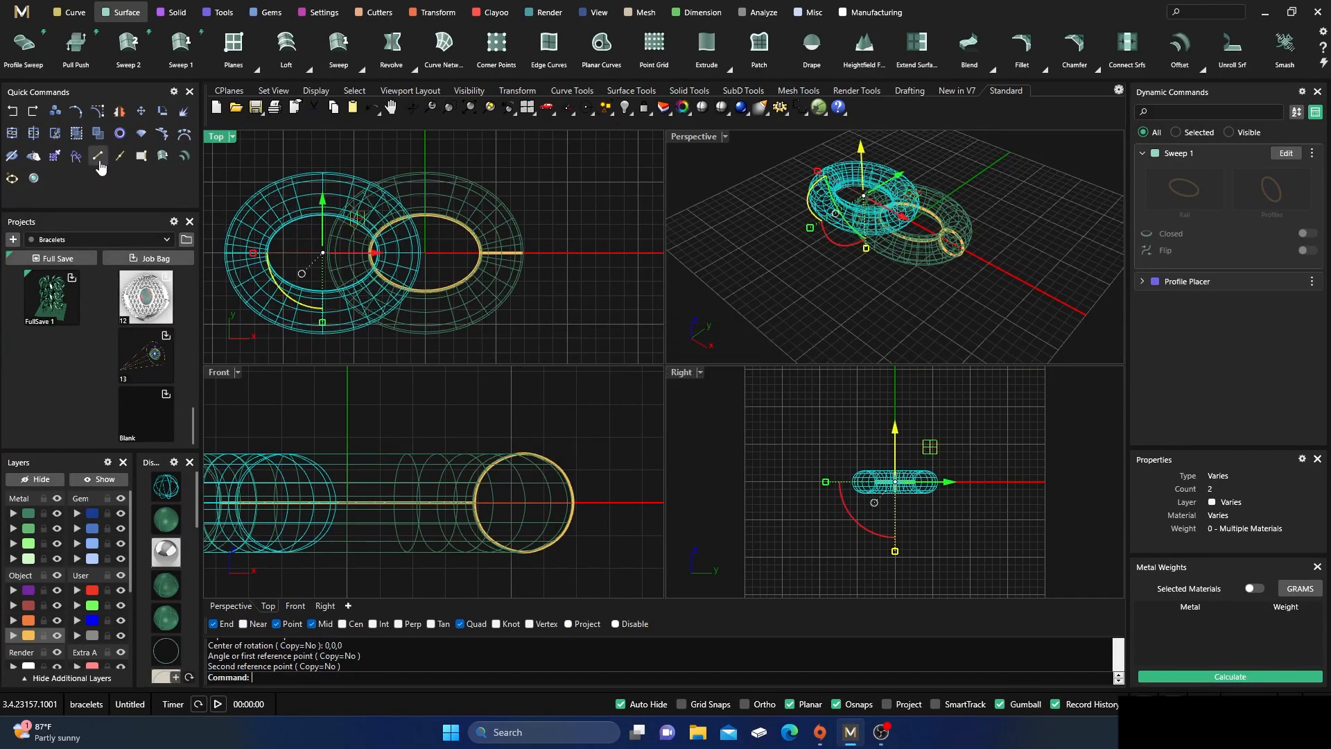
Step: Rotate a copy of the ring 180 degrees about the origin with the Copy option on
{"action": "right_click", "coordinate": [431, 254]}
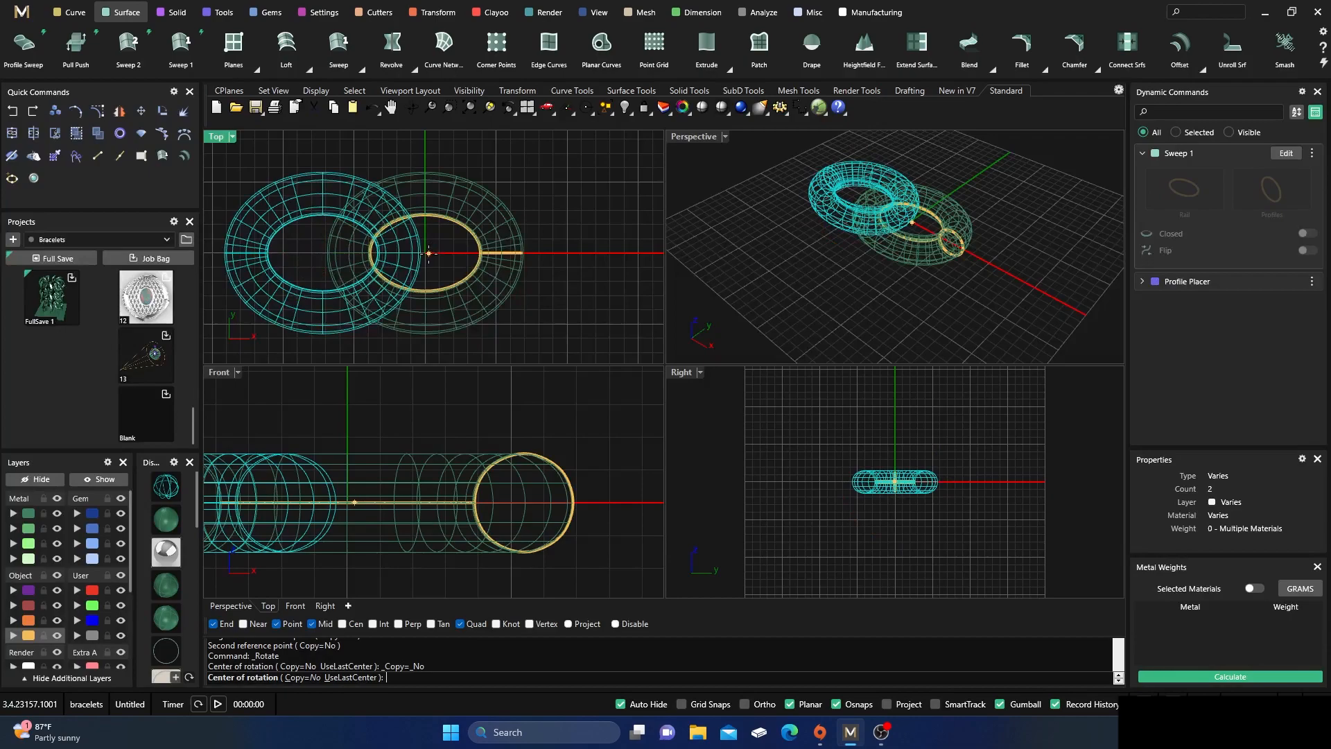
{"action": "left_click", "coordinate": [428, 253]}
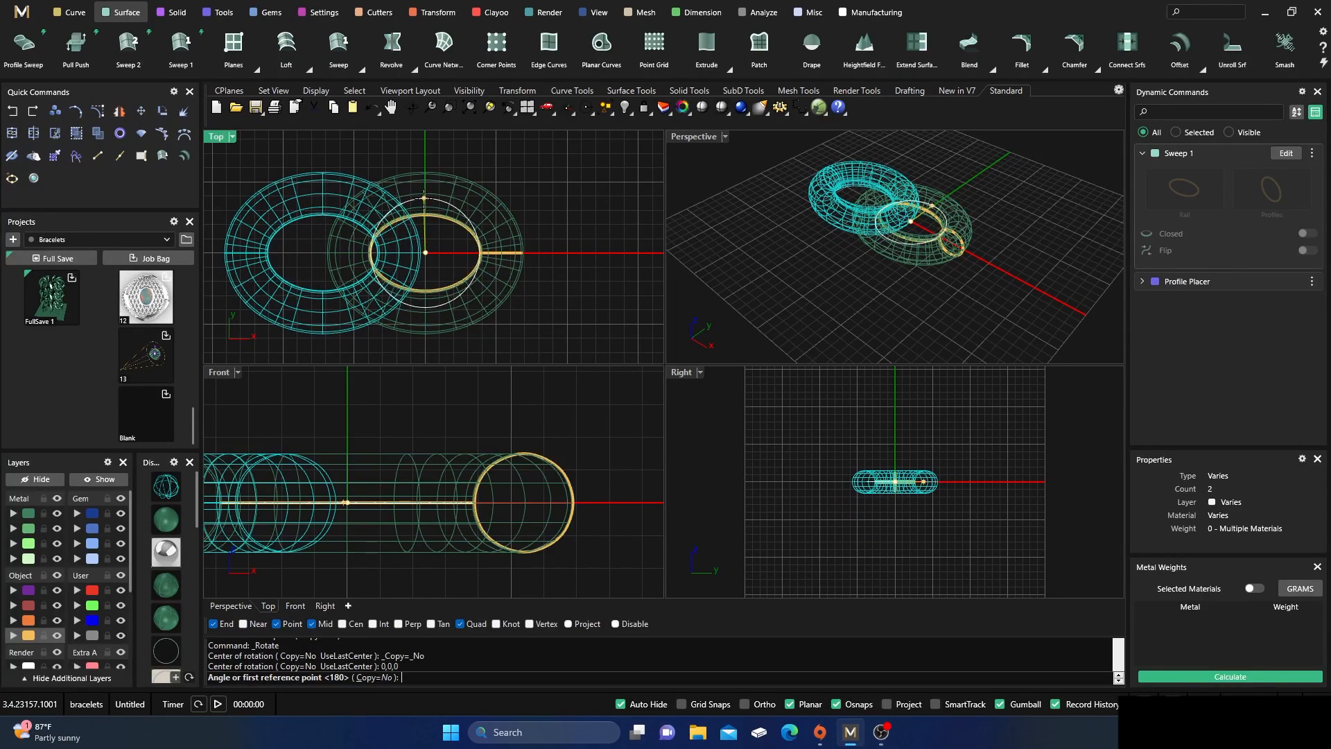
{"action": "left_click", "coordinate": [365, 677]}
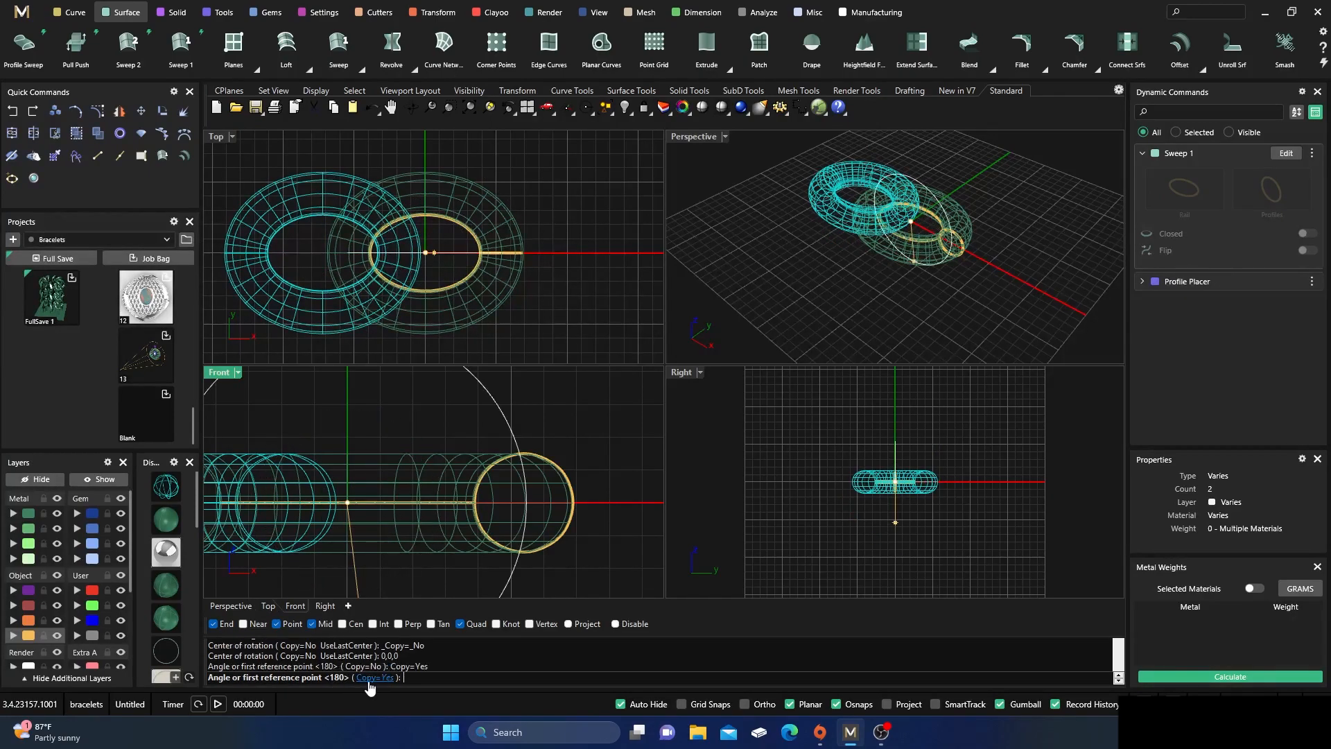
{"action": "left_click", "coordinate": [425, 146]}
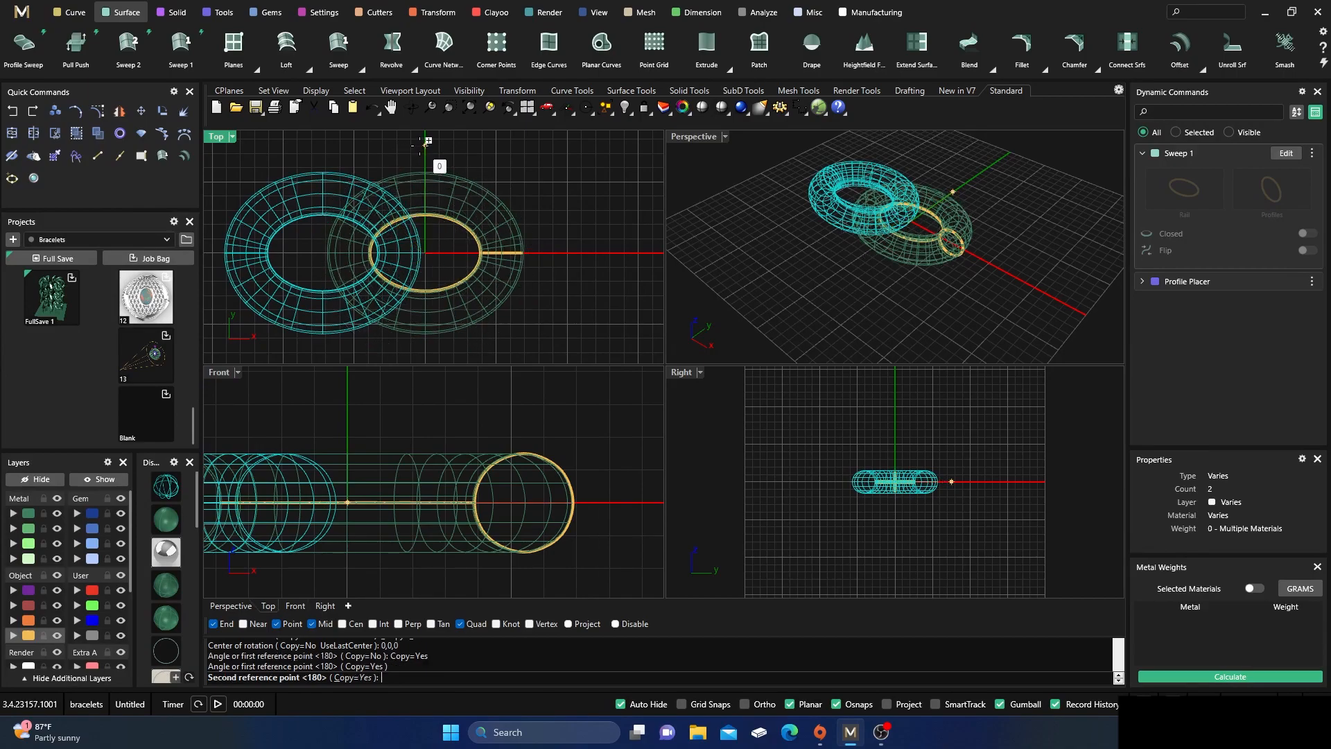
{"action": "left_click", "coordinate": [425, 359]}
{"action": "key", "text": "Return"}
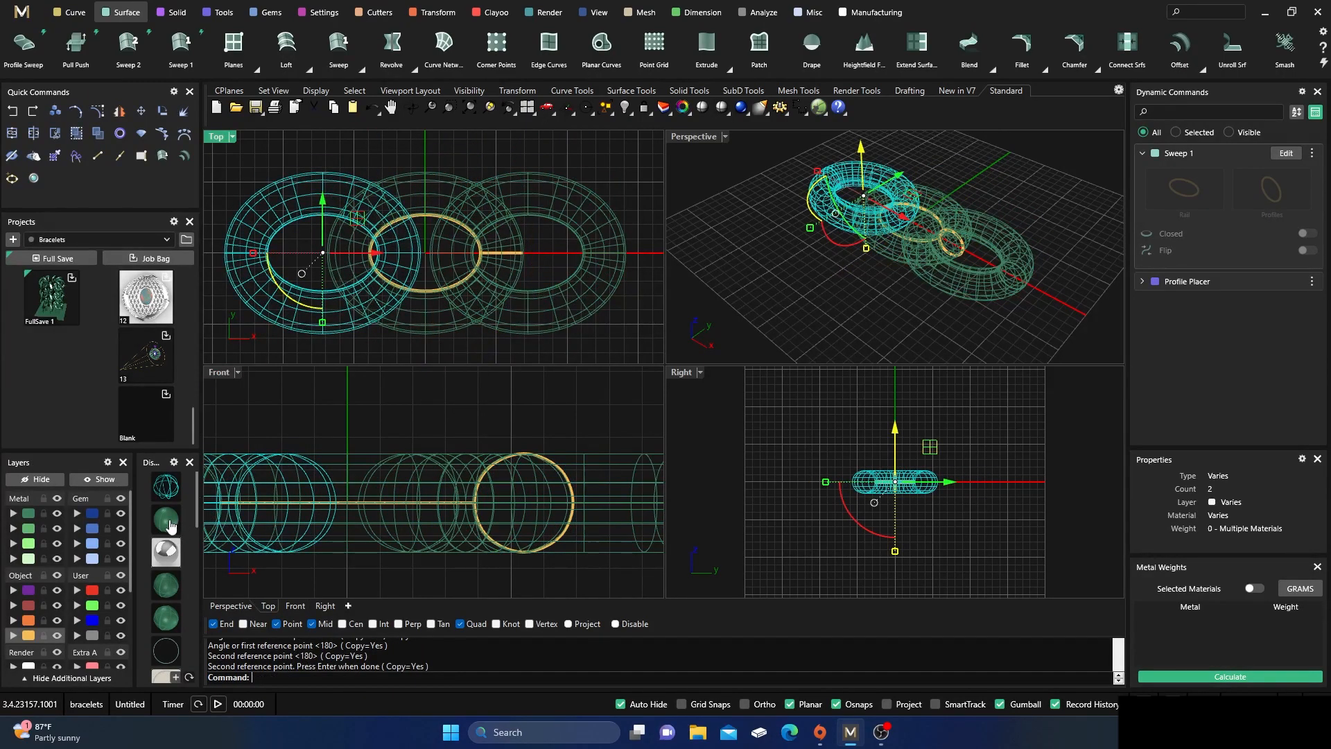
Step: Delete the selected ring and dismiss the history warning
{"action": "scroll", "coordinate": [410, 257], "scroll_direction": "up", "scroll_amount": 2}
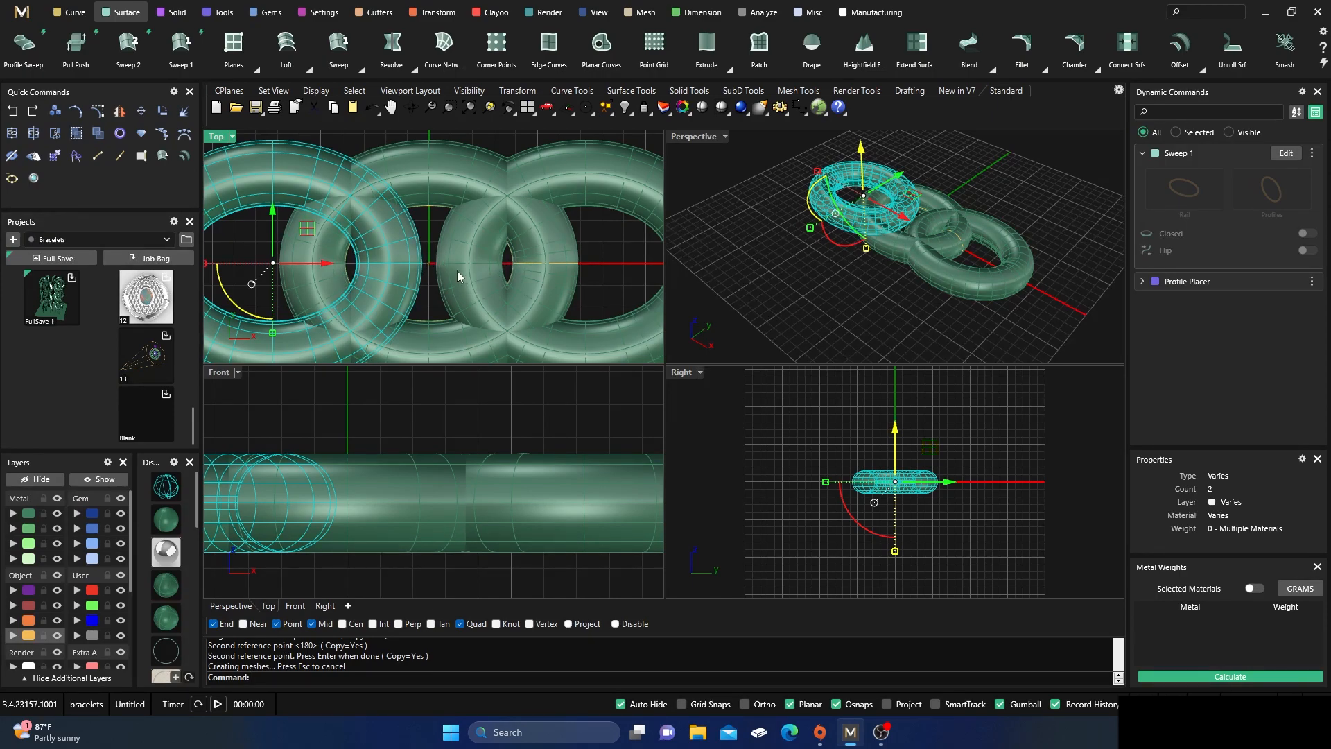
{"action": "key", "text": "Delete"}
{"action": "key", "text": "Return"}
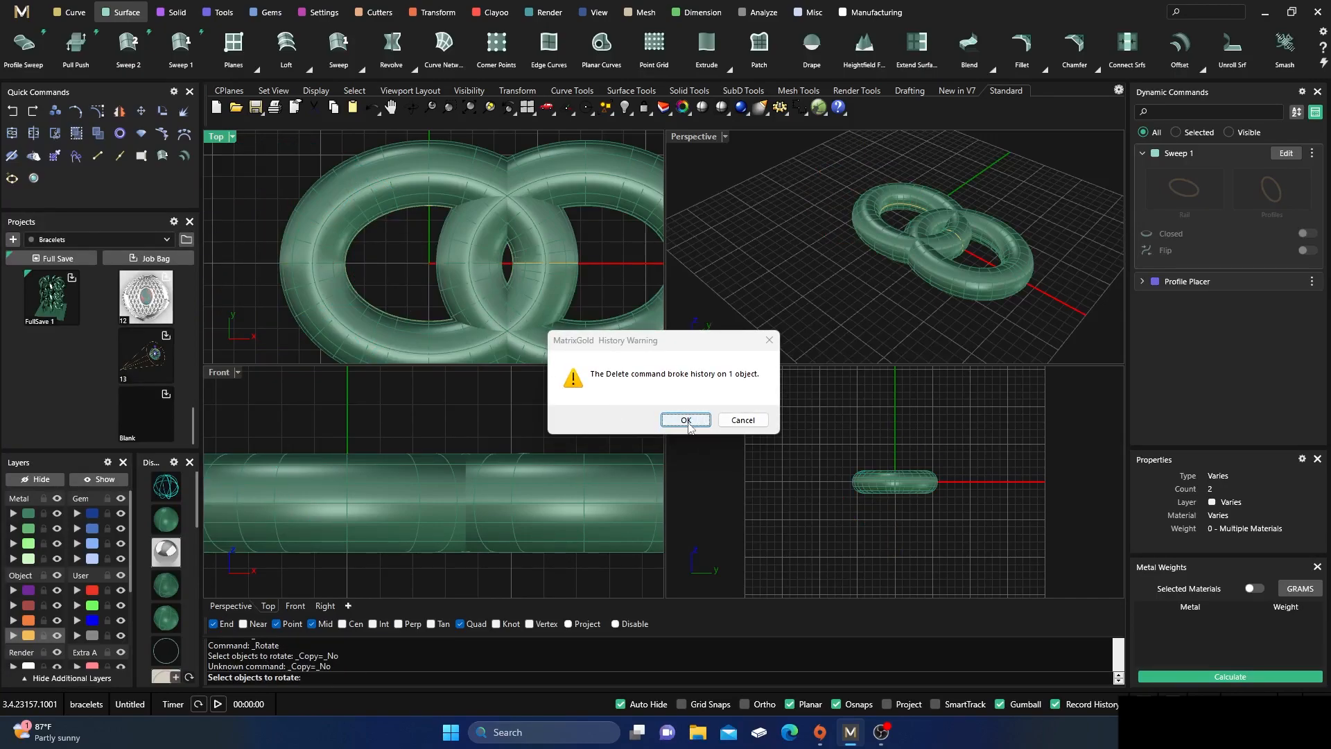
{"action": "left_click", "coordinate": [686, 420]}
{"action": "left_click", "coordinate": [478, 273]}
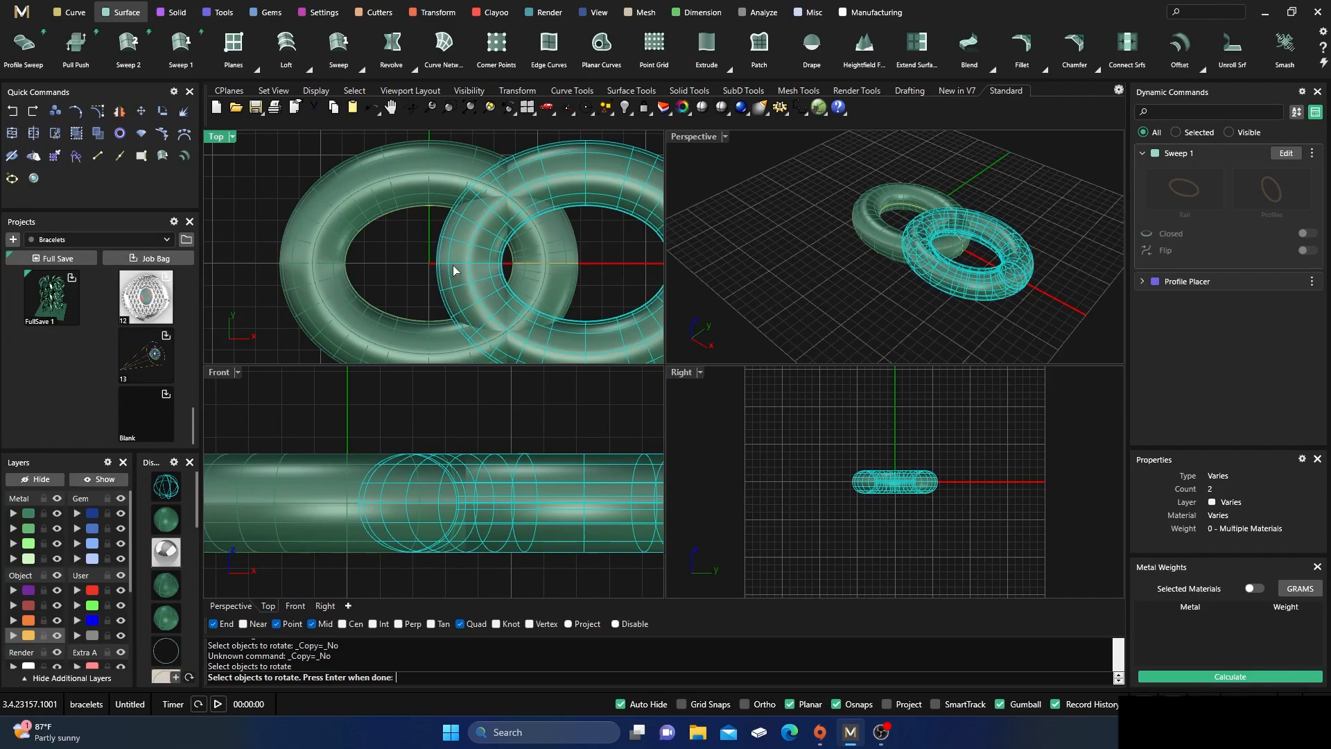
{"action": "key", "text": "Return"}
{"action": "key", "text": "Escape"}
Step: Delete the overlapping ring on the right of the origin
{"action": "left_click", "coordinate": [463, 266]}
{"action": "key", "text": "Delete"}
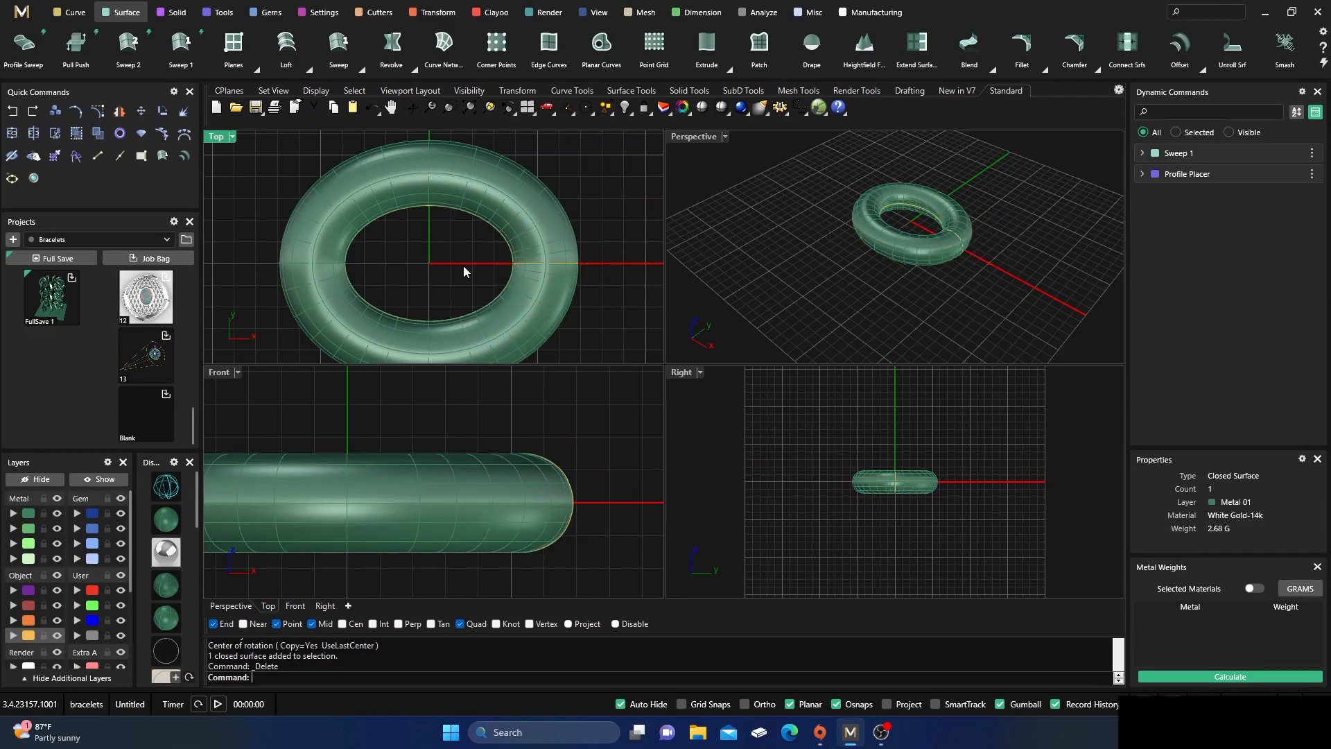
{"action": "scroll", "coordinate": [464, 264], "scroll_direction": "down", "scroll_amount": 5}
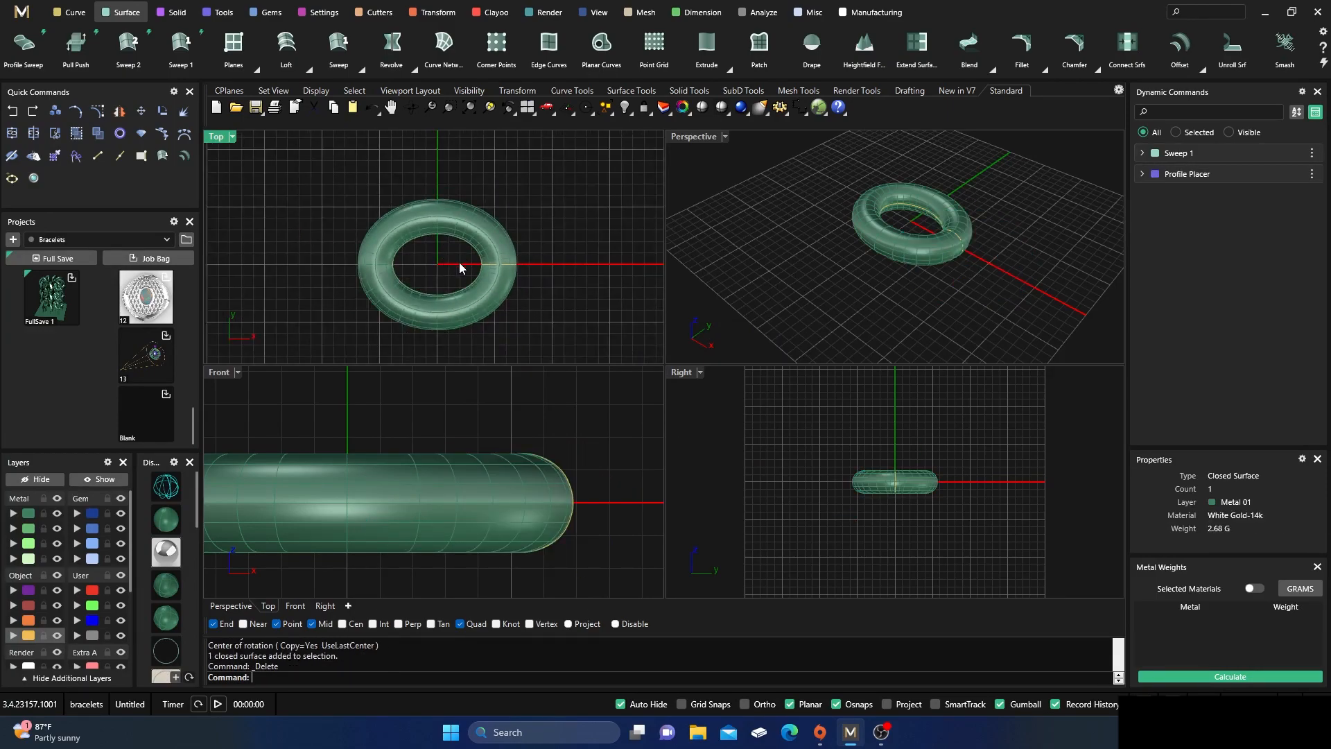
Step: Twist the ring about its side by dragging the twist angle to about -60 degrees
{"action": "left_click", "coordinate": [499, 281]}
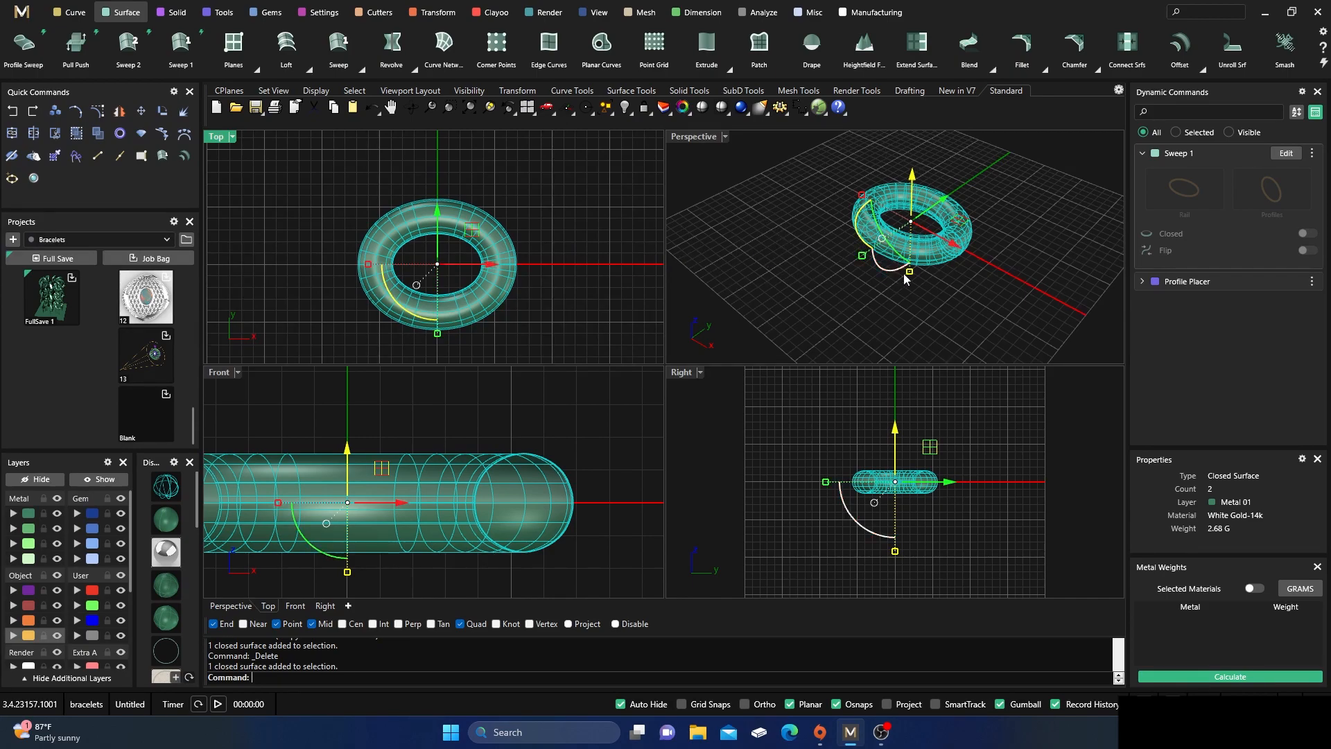
{"action": "left_click", "coordinate": [435, 15]}
{"action": "left_click", "coordinate": [393, 46]}
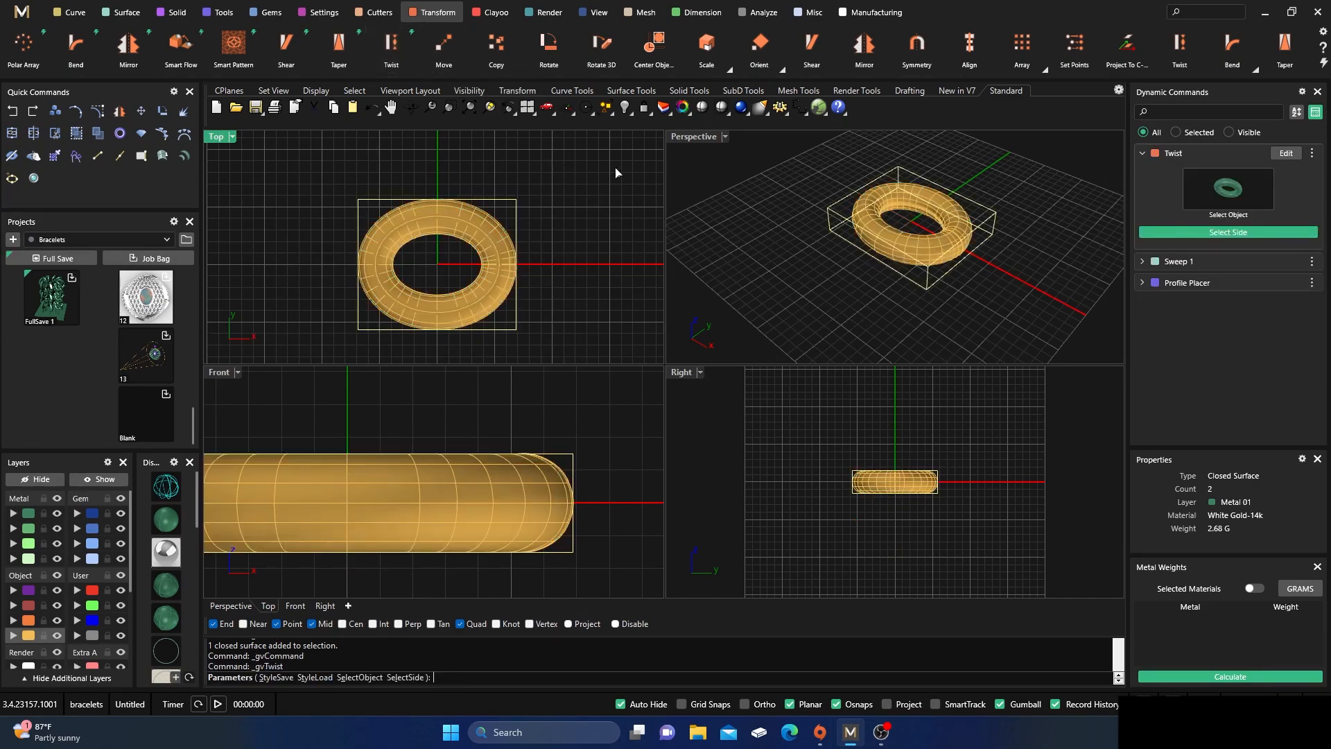
{"action": "left_click", "coordinate": [936, 485]}
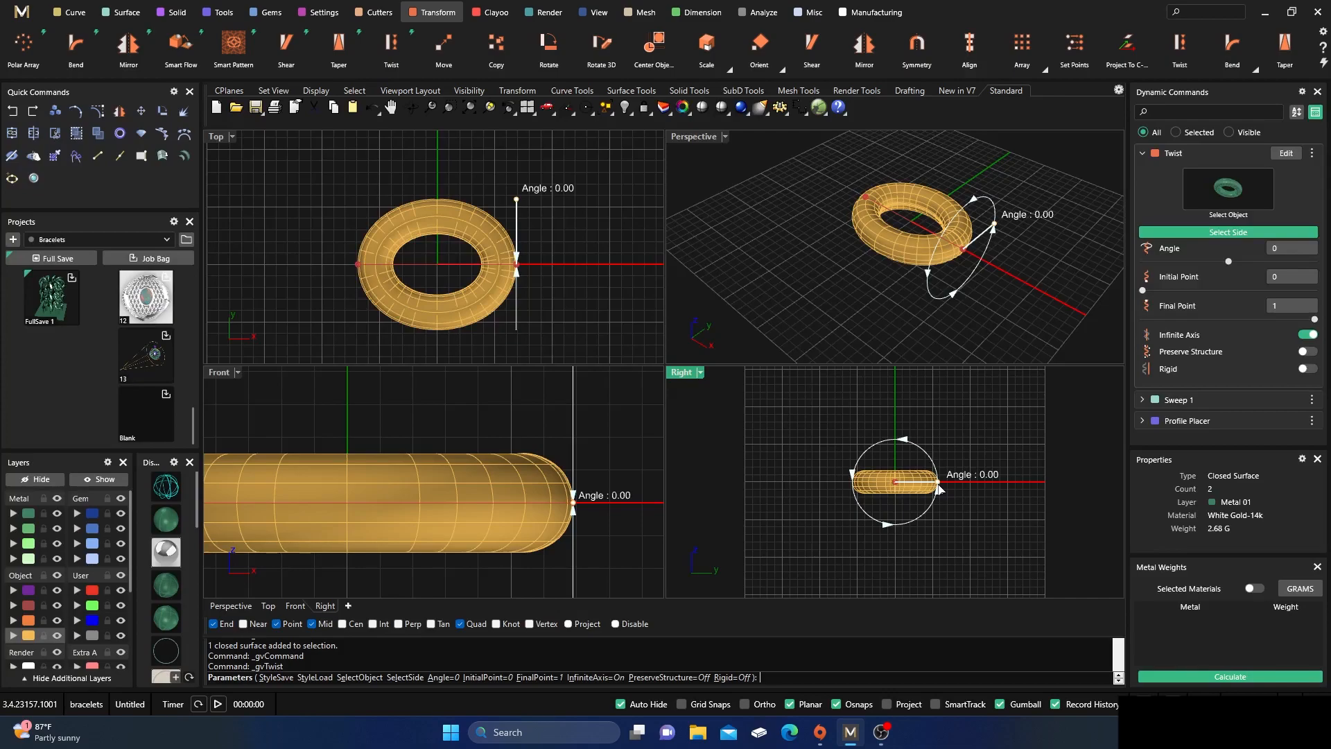
{"action": "left_click_drag", "start_coordinate": [941, 489], "coordinate": [921, 532]}
{"action": "key", "text": "Return"}
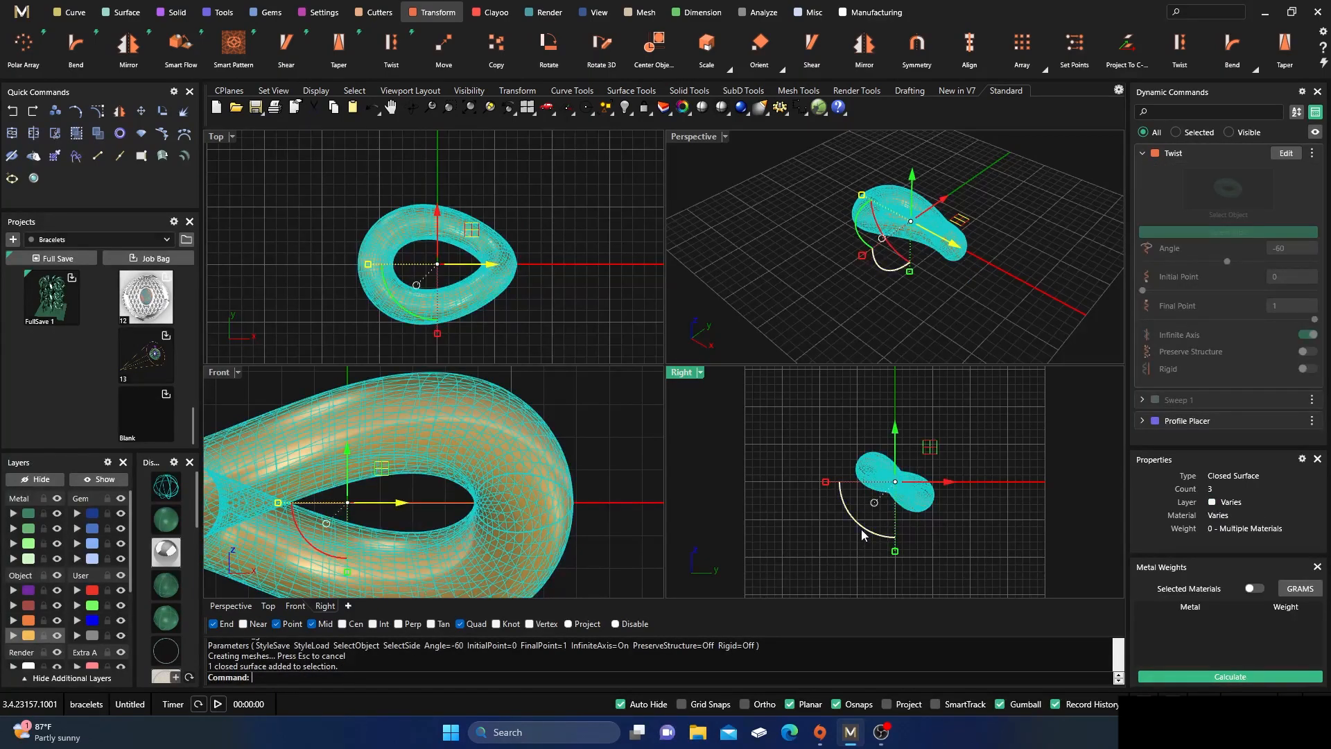
Step: Set the twist angle to 30 degrees
{"action": "left_click", "coordinate": [863, 534]}
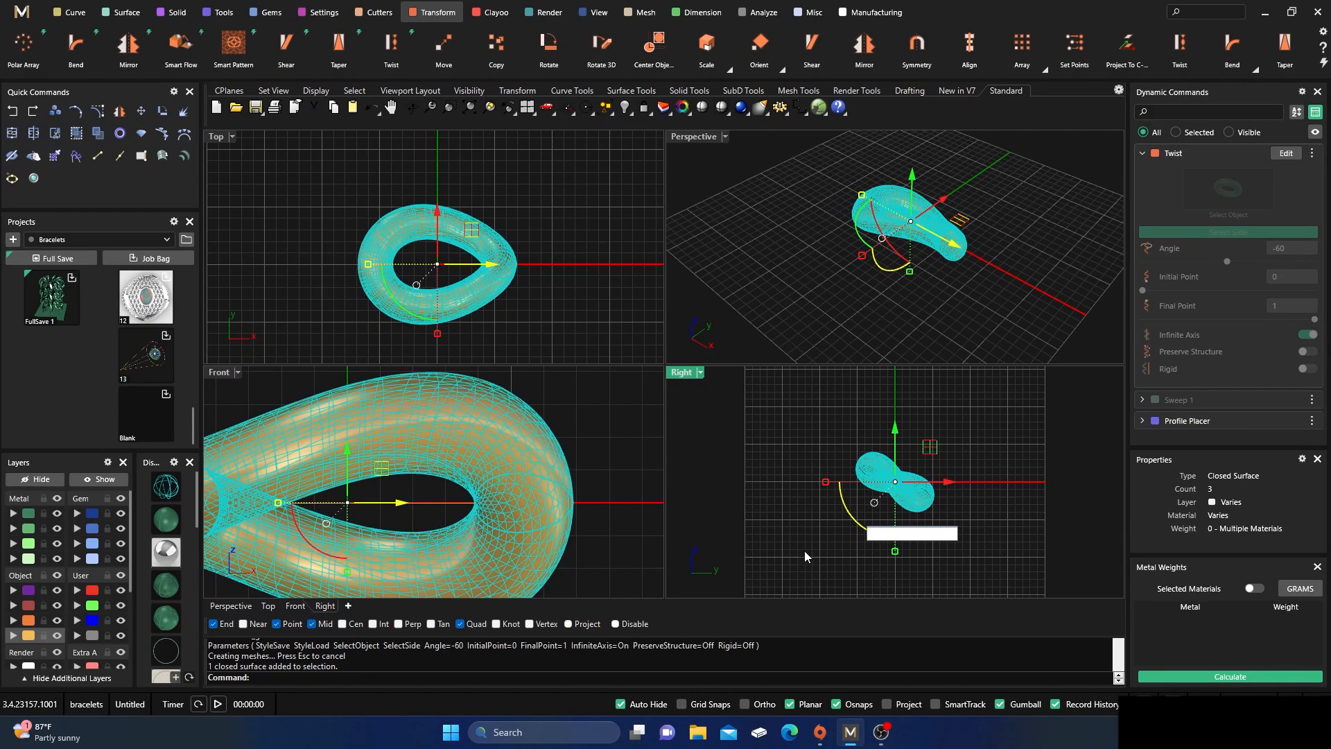
{"action": "type", "text": "30"}
{"action": "key", "text": "Return"}
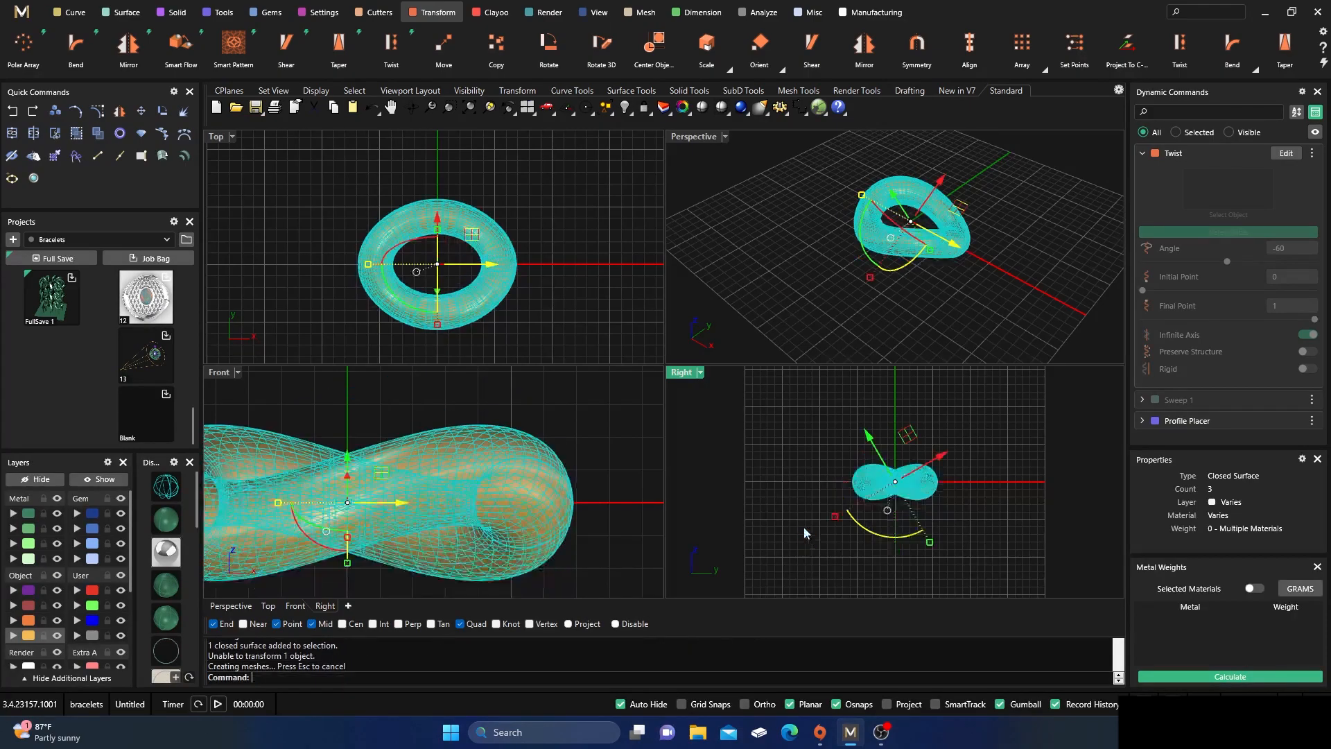
{"action": "left_click", "coordinate": [771, 493]}
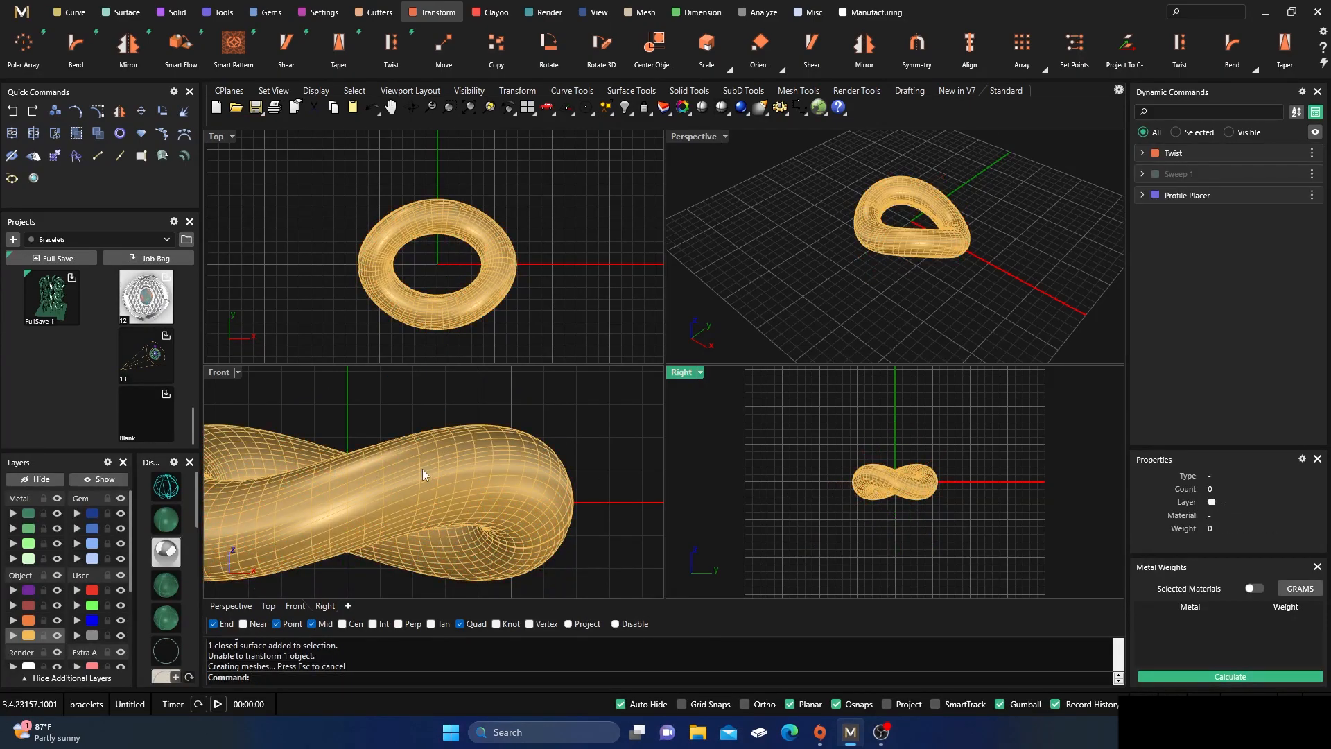
Step: Move the rail and profile curves to the User 04 layer and toggle that layer's visibility
{"action": "left_click", "coordinate": [287, 477]}
{"action": "left_click", "coordinate": [13, 515]}
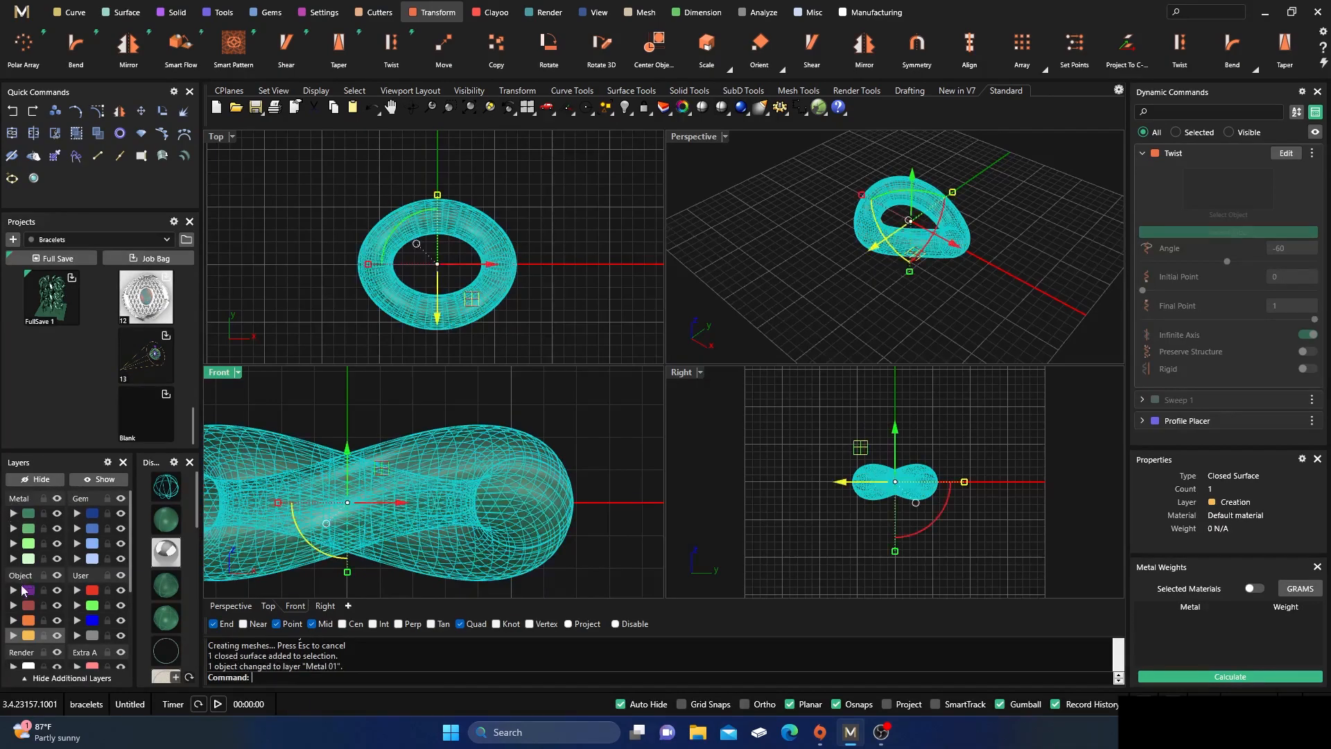
{"action": "right_click", "coordinate": [12, 639]}
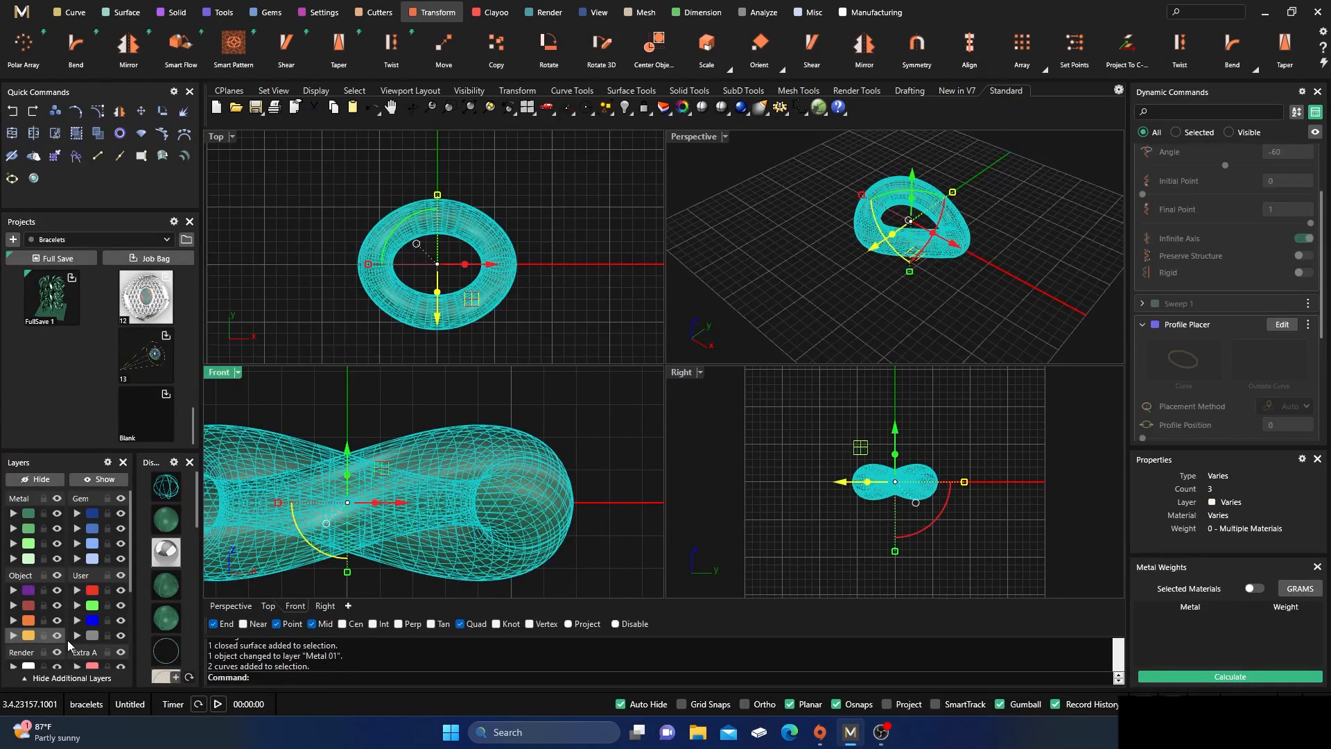
{"action": "left_click", "coordinate": [78, 637]}
{"action": "left_click", "coordinate": [120, 636]}
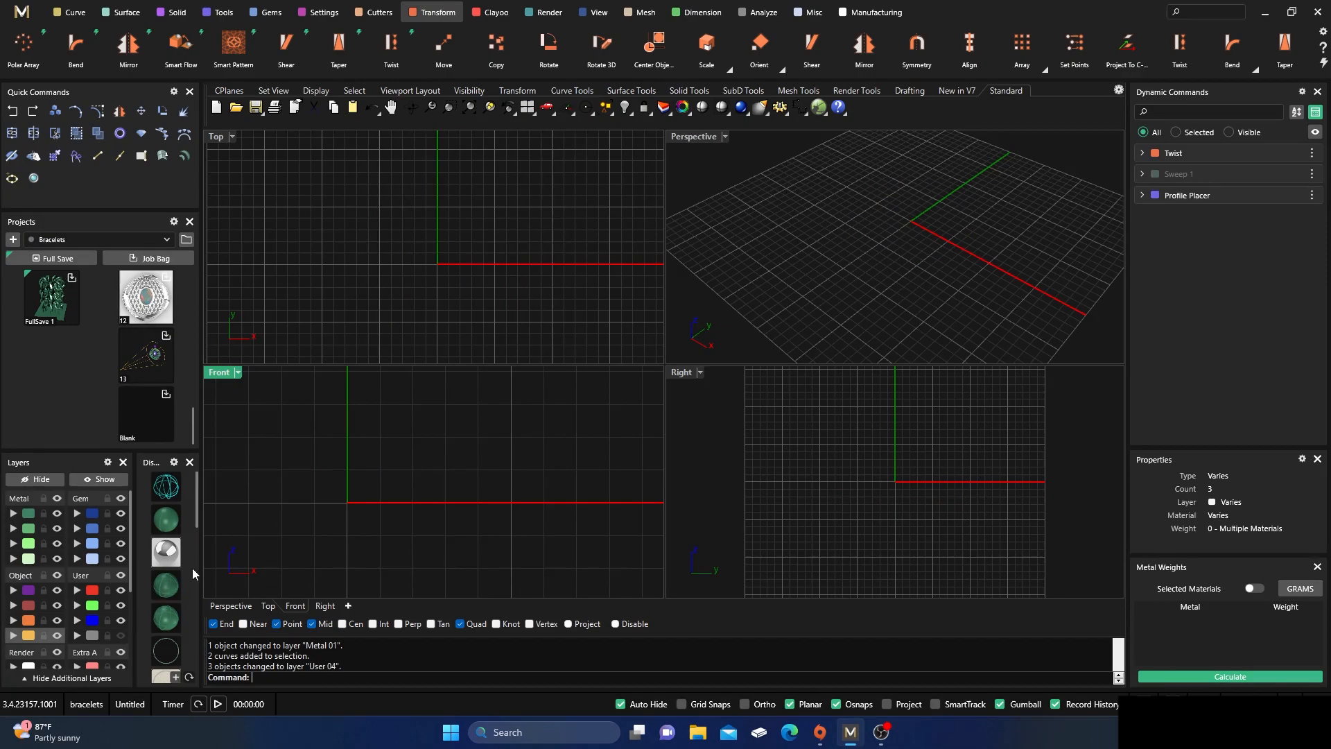
{"action": "left_click", "coordinate": [120, 635]}
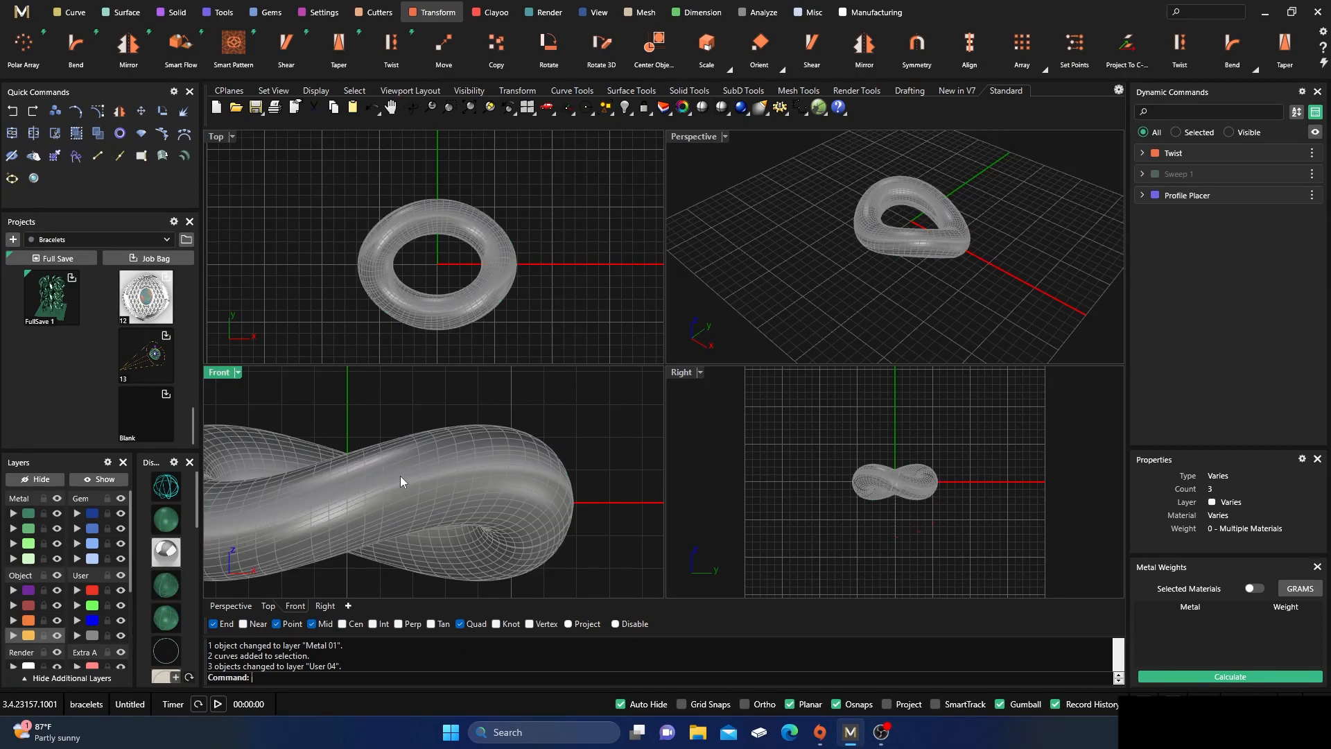
Step: Return the twisted ring to the Metal 01 layer
{"action": "left_click", "coordinate": [401, 476]}
{"action": "left_click", "coordinate": [12, 513]}
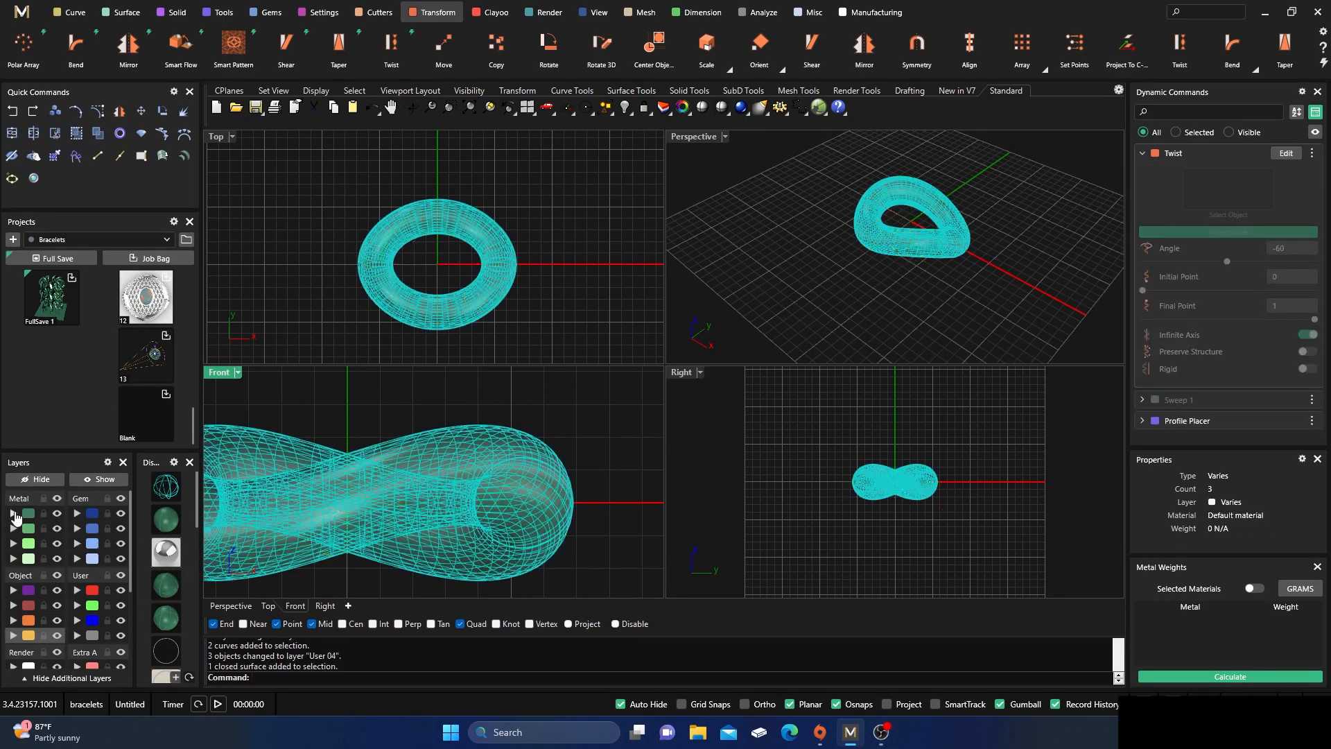
{"action": "left_click", "coordinate": [276, 432]}
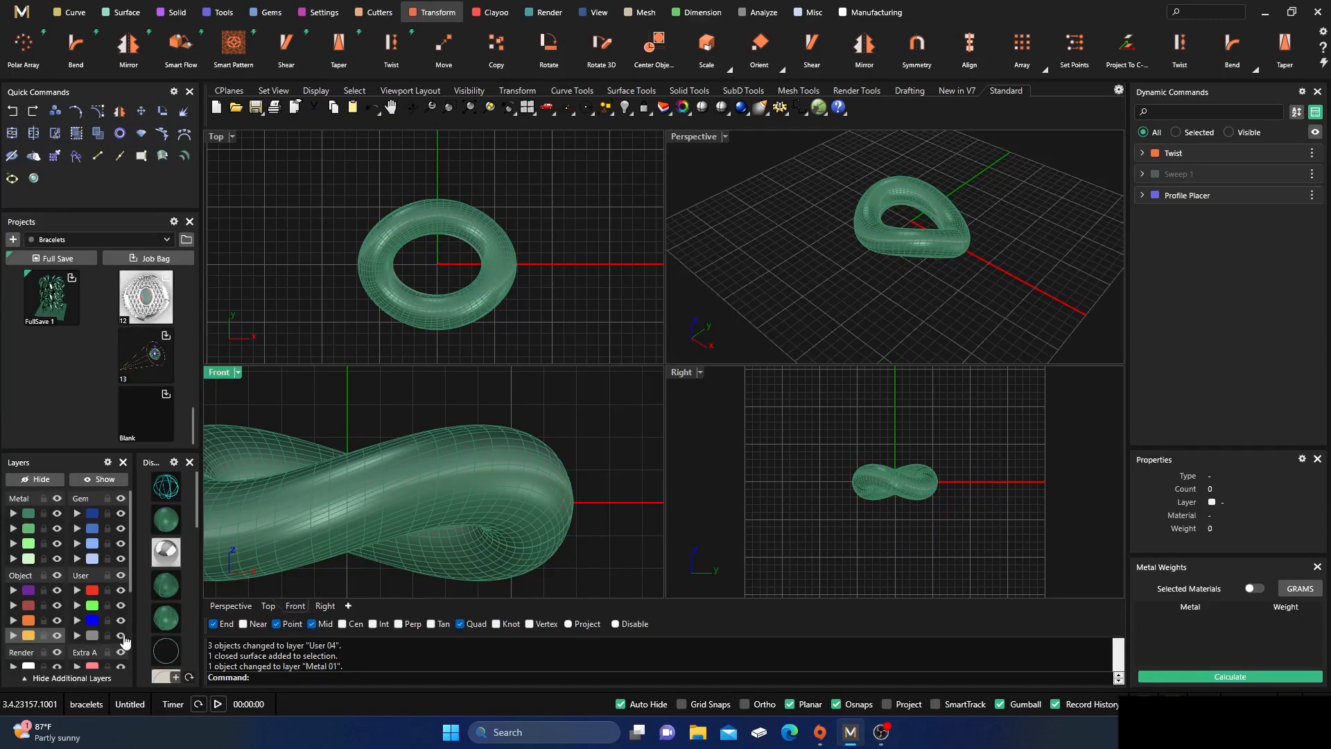
Step: Switch the Front view to a see-through display mode
{"action": "left_click", "coordinate": [158, 493]}
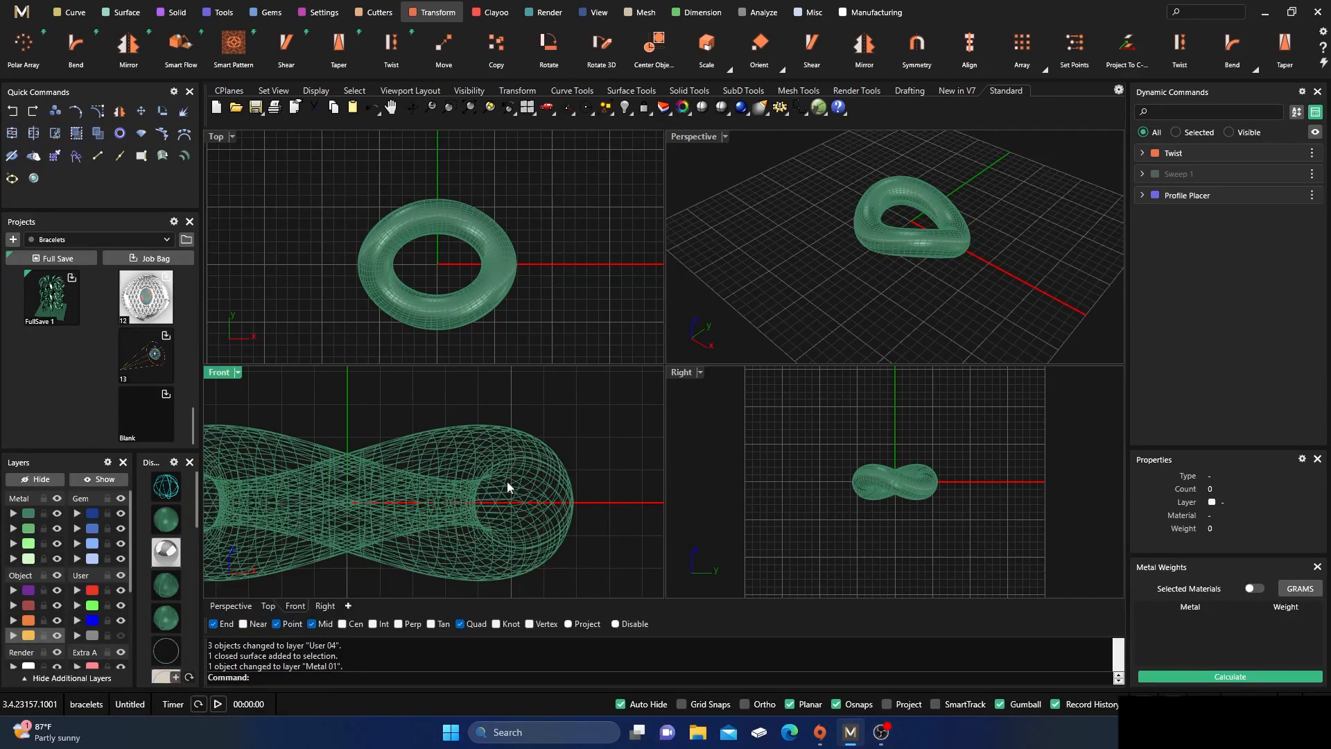
{"action": "scroll", "coordinate": [522, 455], "scroll_direction": "down", "scroll_amount": 5}
{"action": "right_click_drag", "start_coordinate": [492, 512], "coordinate": [505, 502]}
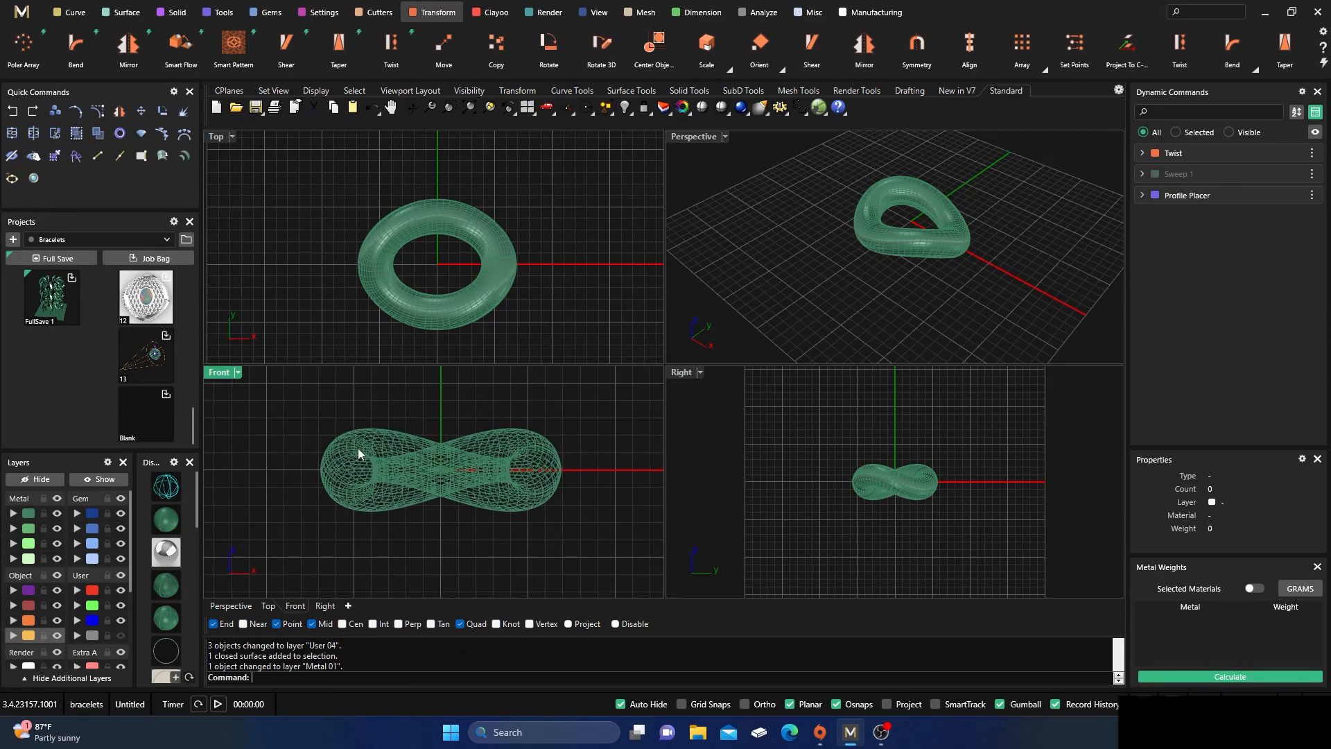
Step: Drag a copy of the twisted ring to the right along the X axis
{"action": "left_click", "coordinate": [522, 174]}
{"action": "left_click", "coordinate": [469, 308]}
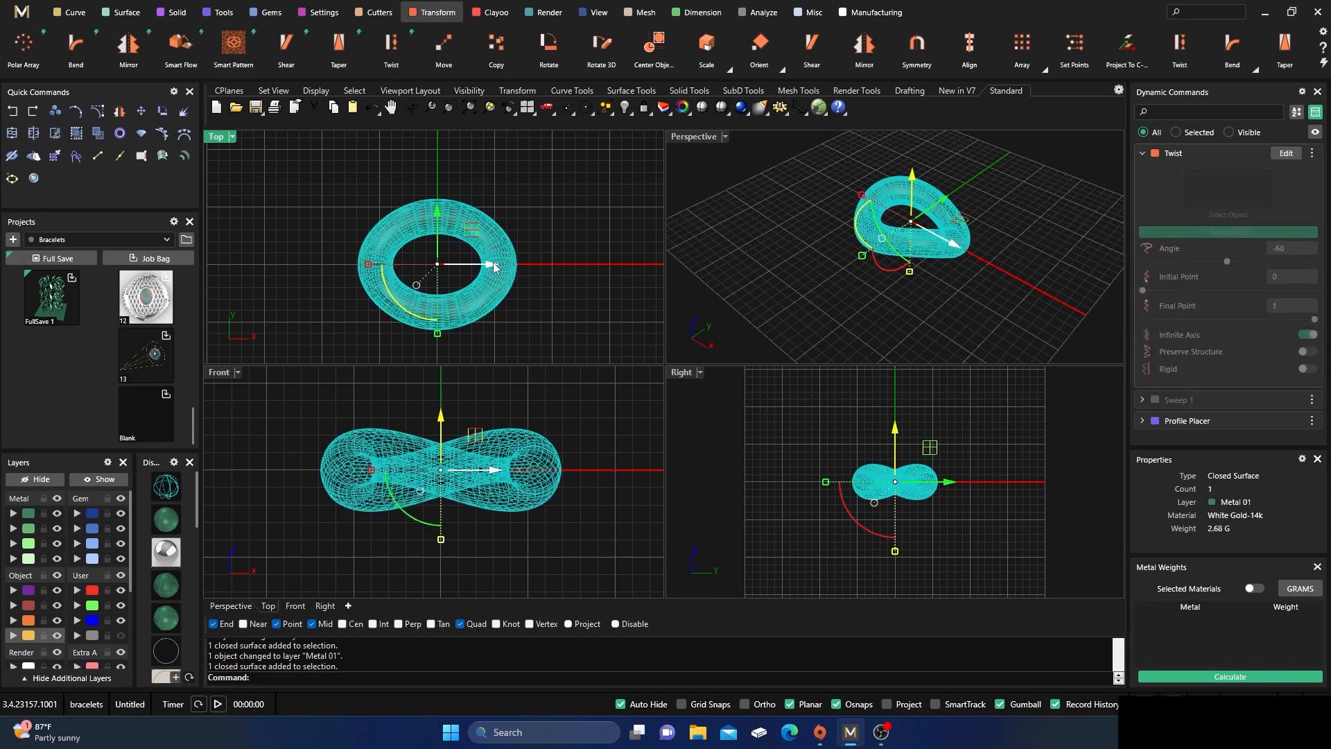
{"action": "left_click_drag", "start_coordinate": [493, 269], "coordinate": [572, 276]}
{"action": "left_click_drag", "start_coordinate": [575, 277], "coordinate": [579, 277]}
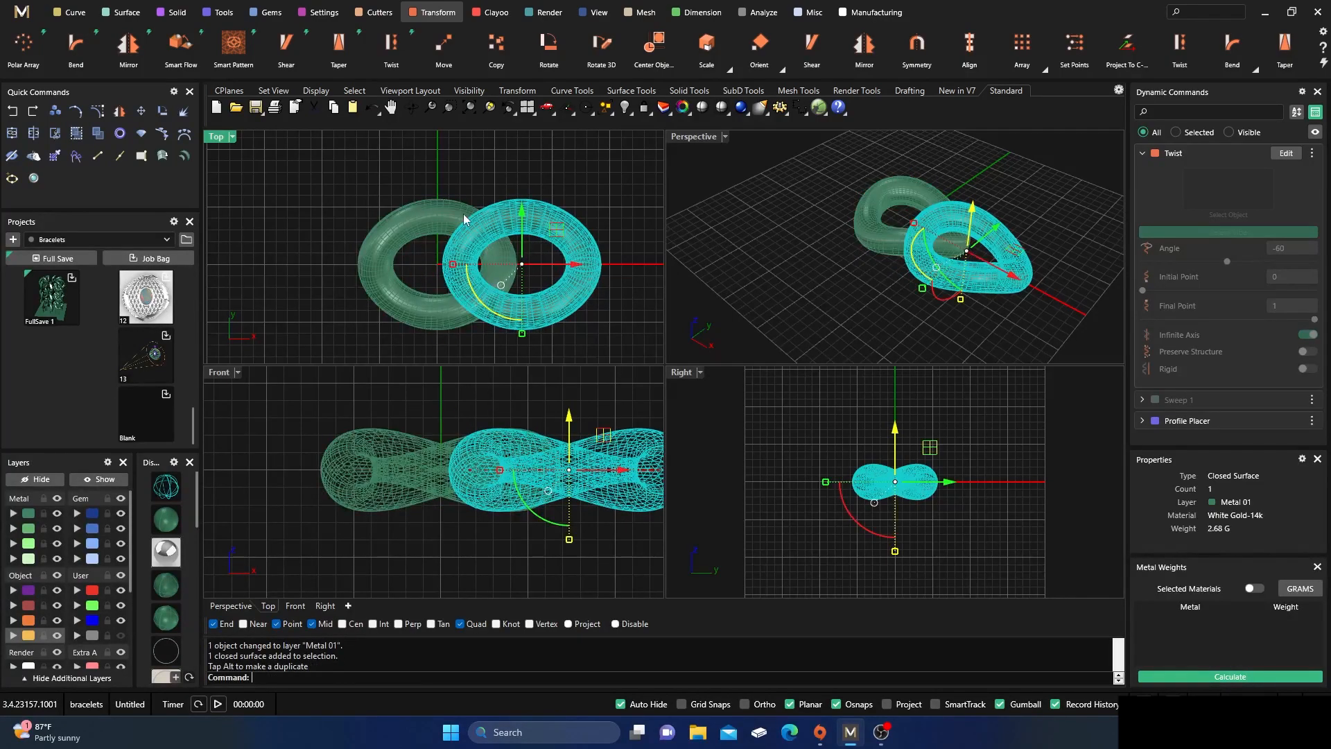
Step: Cancel the rotation and delete the moved ring copy
{"action": "left_click", "coordinate": [161, 117]}
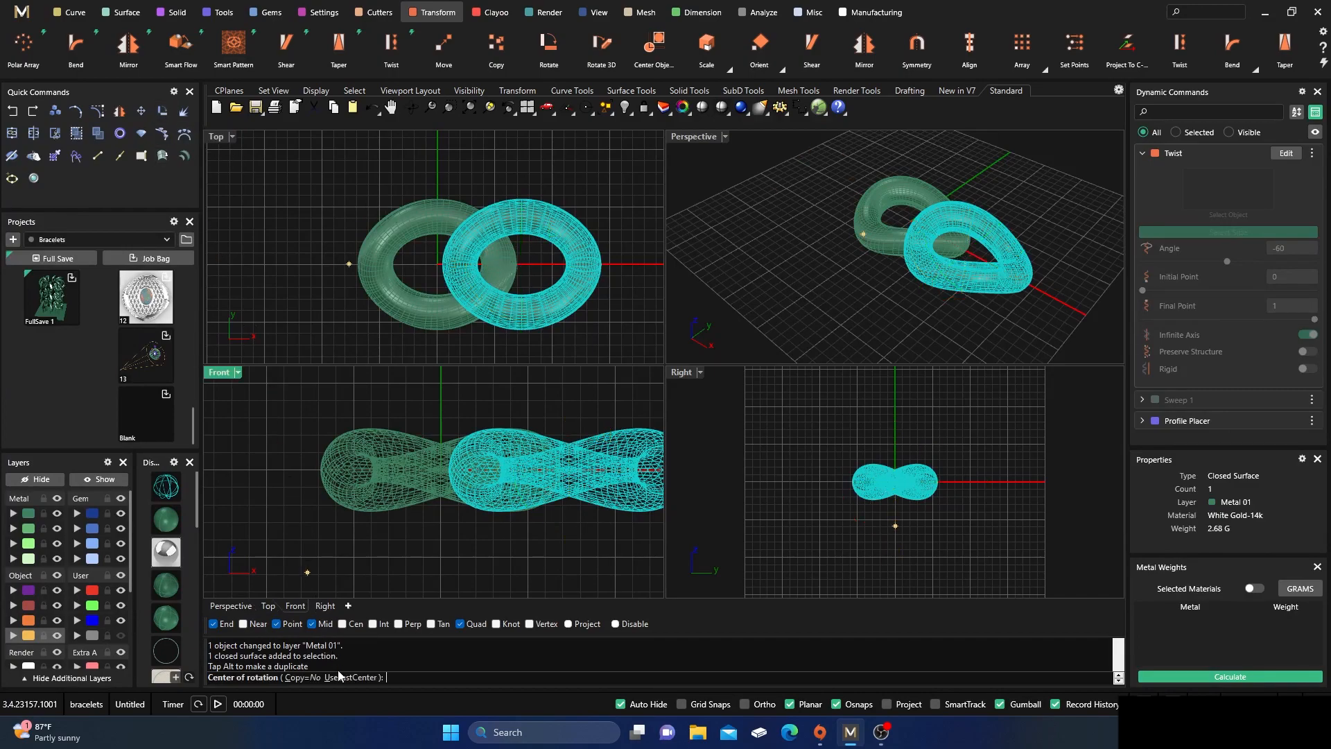
{"action": "left_click", "coordinate": [303, 678]}
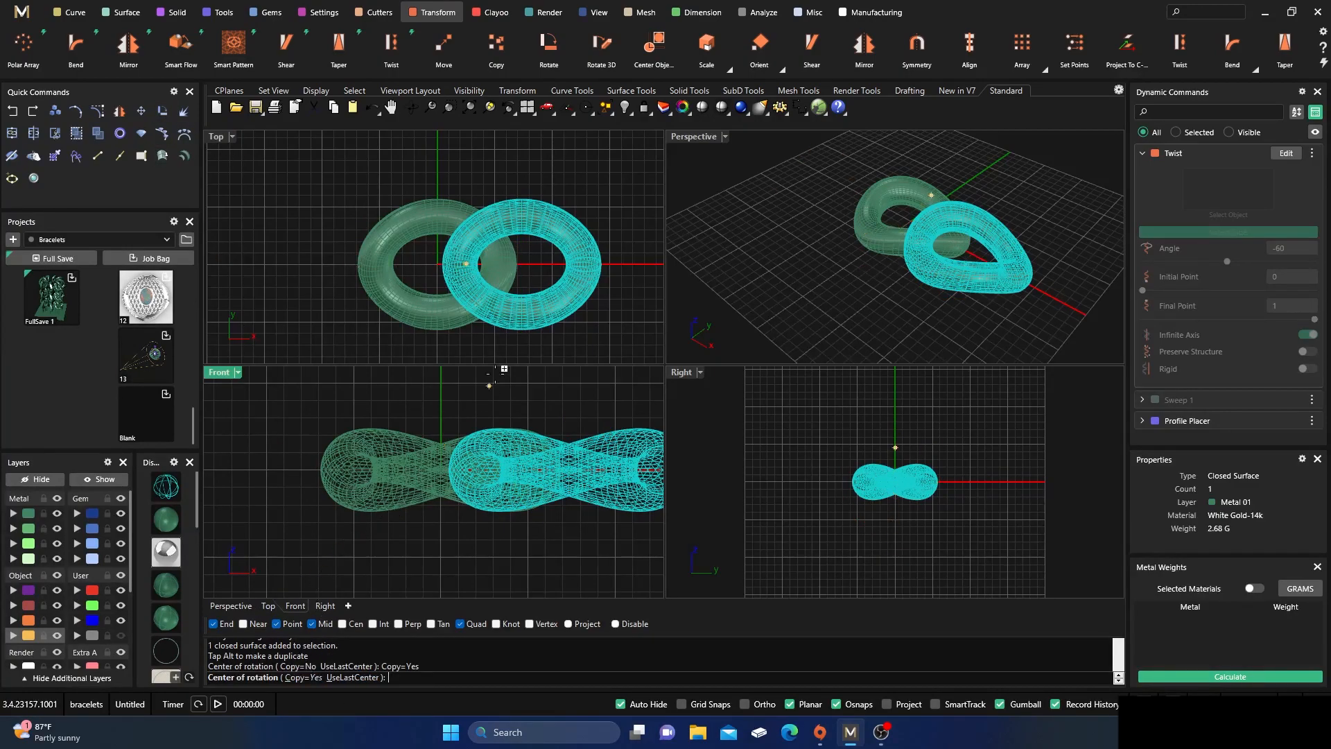
{"action": "key", "text": "Escape"}
{"action": "key", "text": "Delete"}
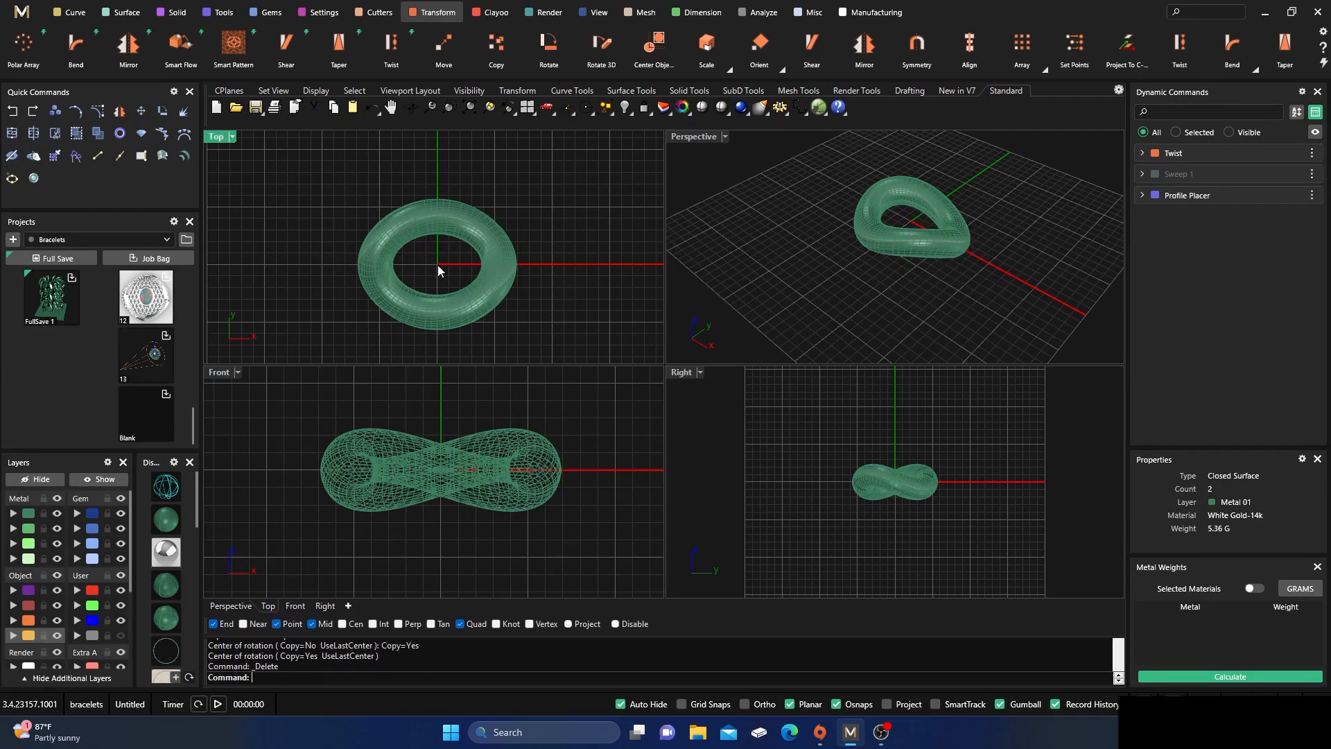
Step: Move one of the overlapping rings to the right along the X axis so the two links interlock
{"action": "right_click_drag", "start_coordinate": [747, 197], "coordinate": [859, 190]}
{"action": "scroll", "coordinate": [887, 243], "scroll_direction": "up", "scroll_amount": 5}
{"action": "scroll", "coordinate": [891, 188], "scroll_direction": "down", "scroll_amount": 7}
{"action": "scroll", "coordinate": [859, 190], "scroll_direction": "up", "scroll_amount": 2}
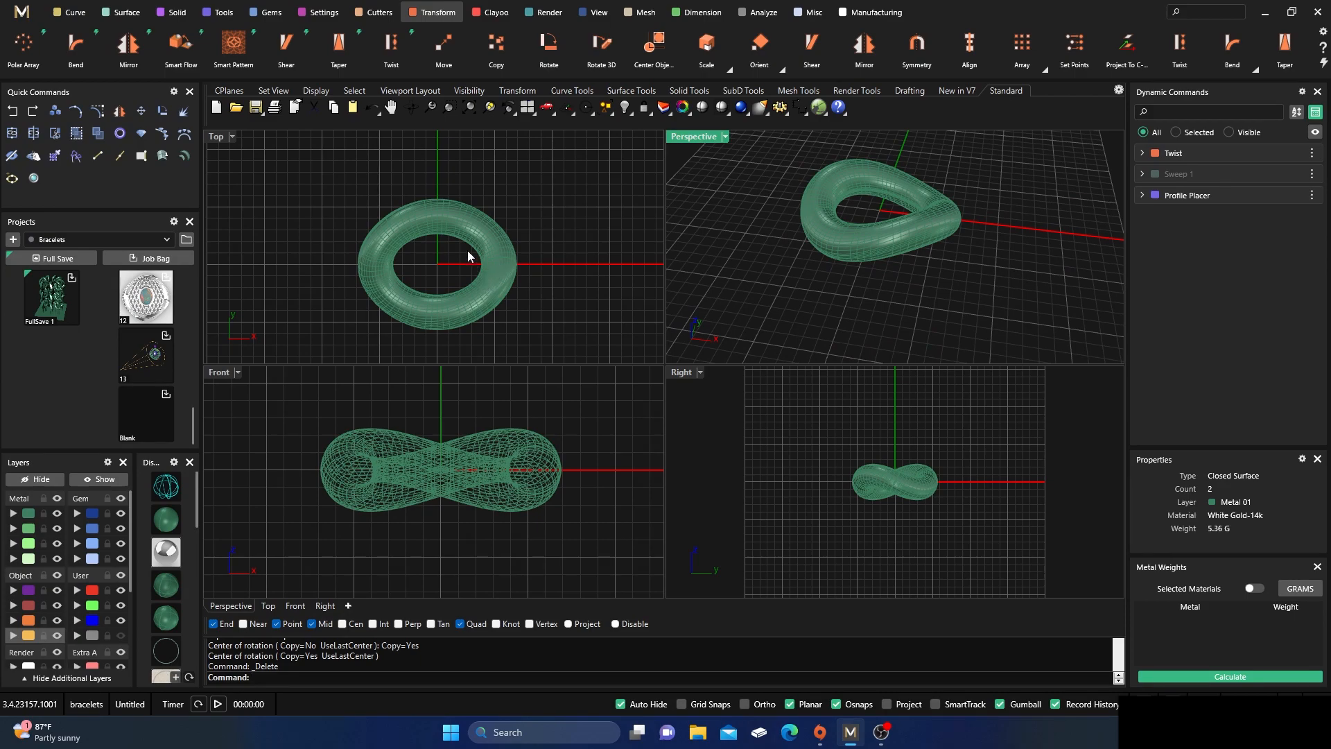
{"action": "left_click", "coordinate": [487, 293]}
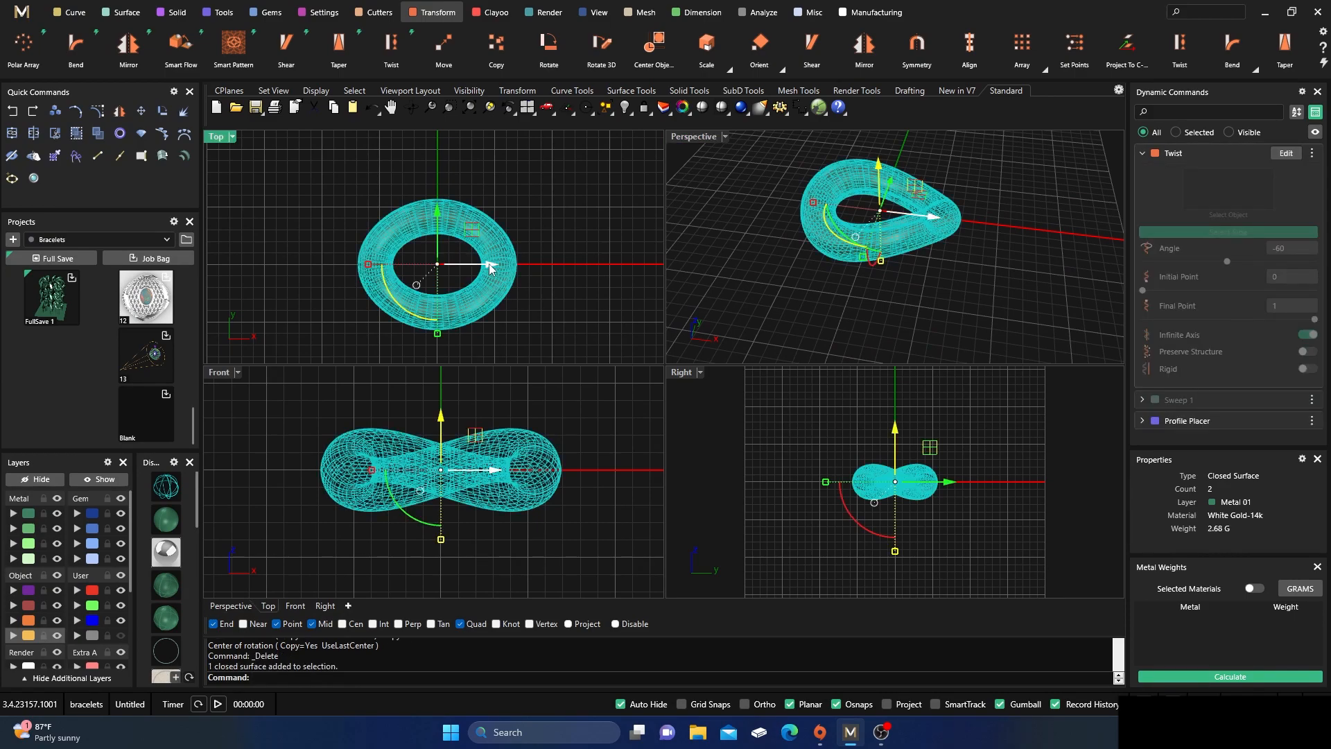
{"action": "left_click_drag", "start_coordinate": [489, 263], "coordinate": [575, 285]}
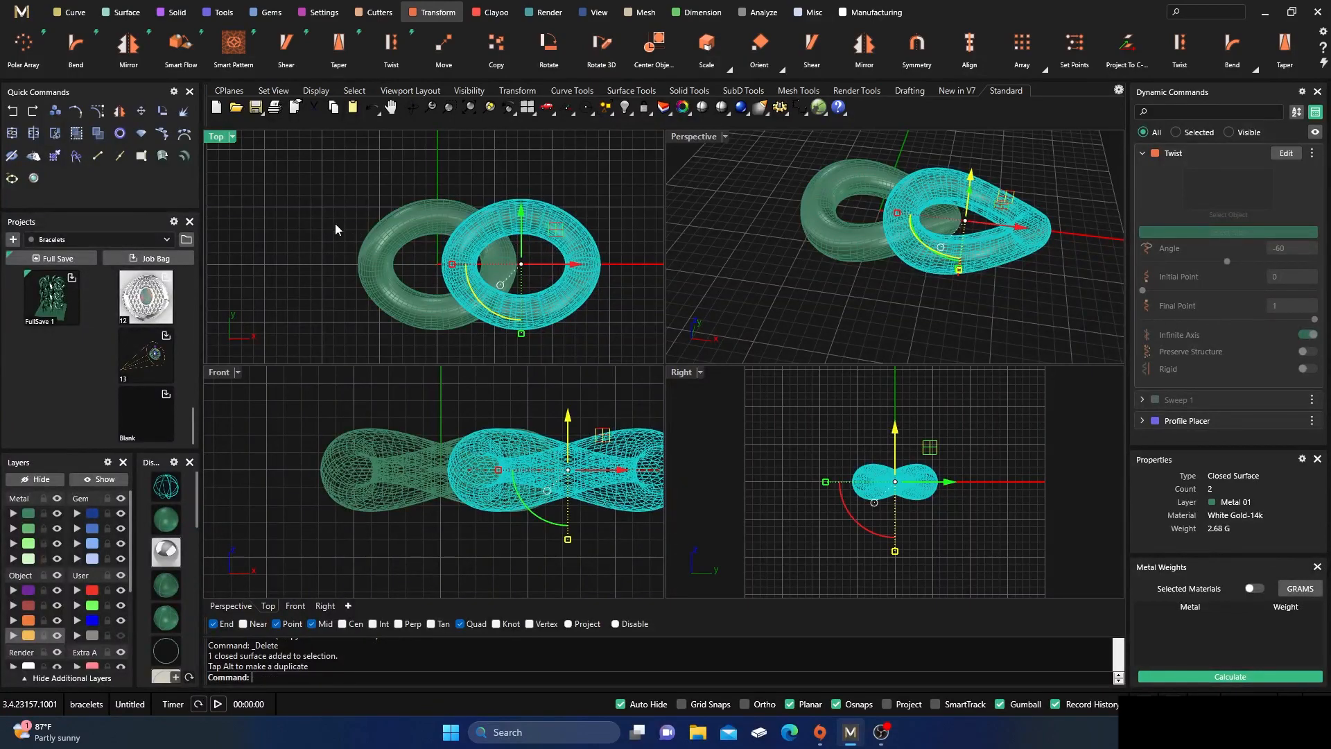
Step: Rotate a copy of the right link 180 degrees about the origin 0,0,0 to form a third link
{"action": "left_click", "coordinate": [162, 112]}
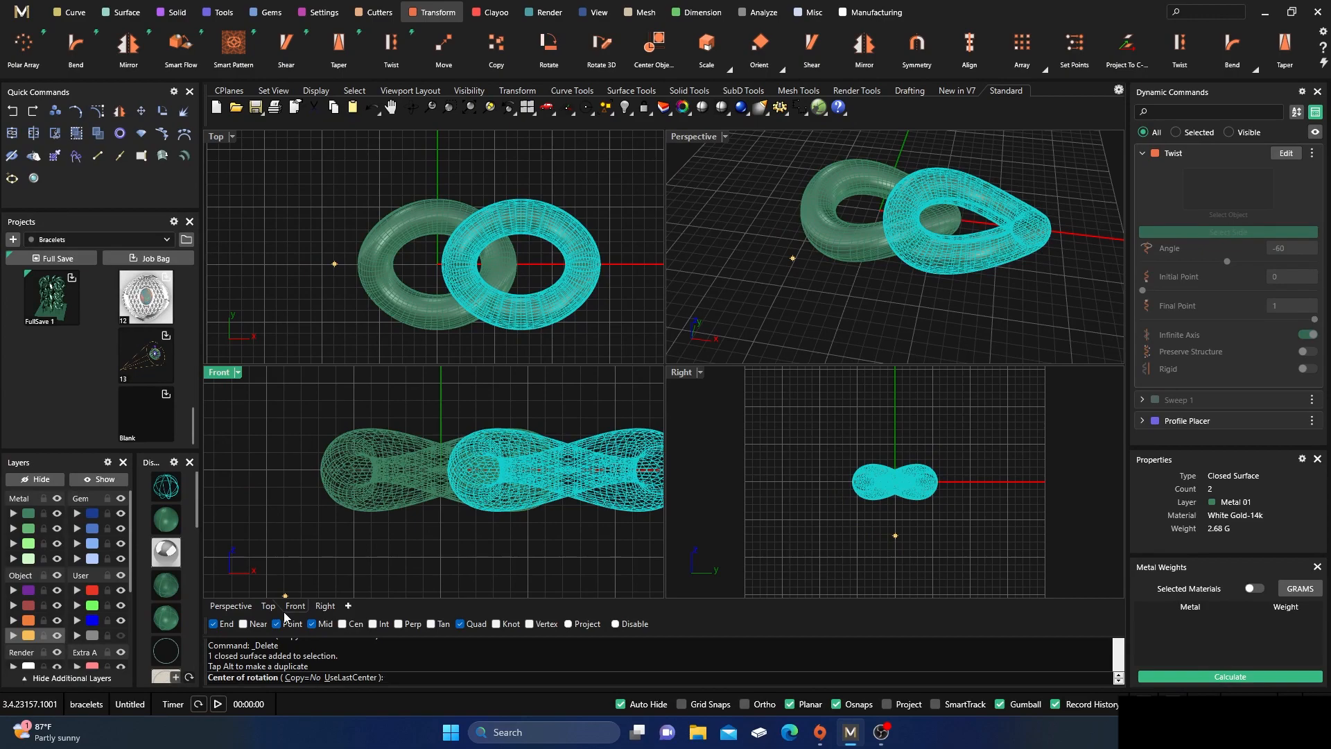
{"action": "left_click", "coordinate": [303, 677]}
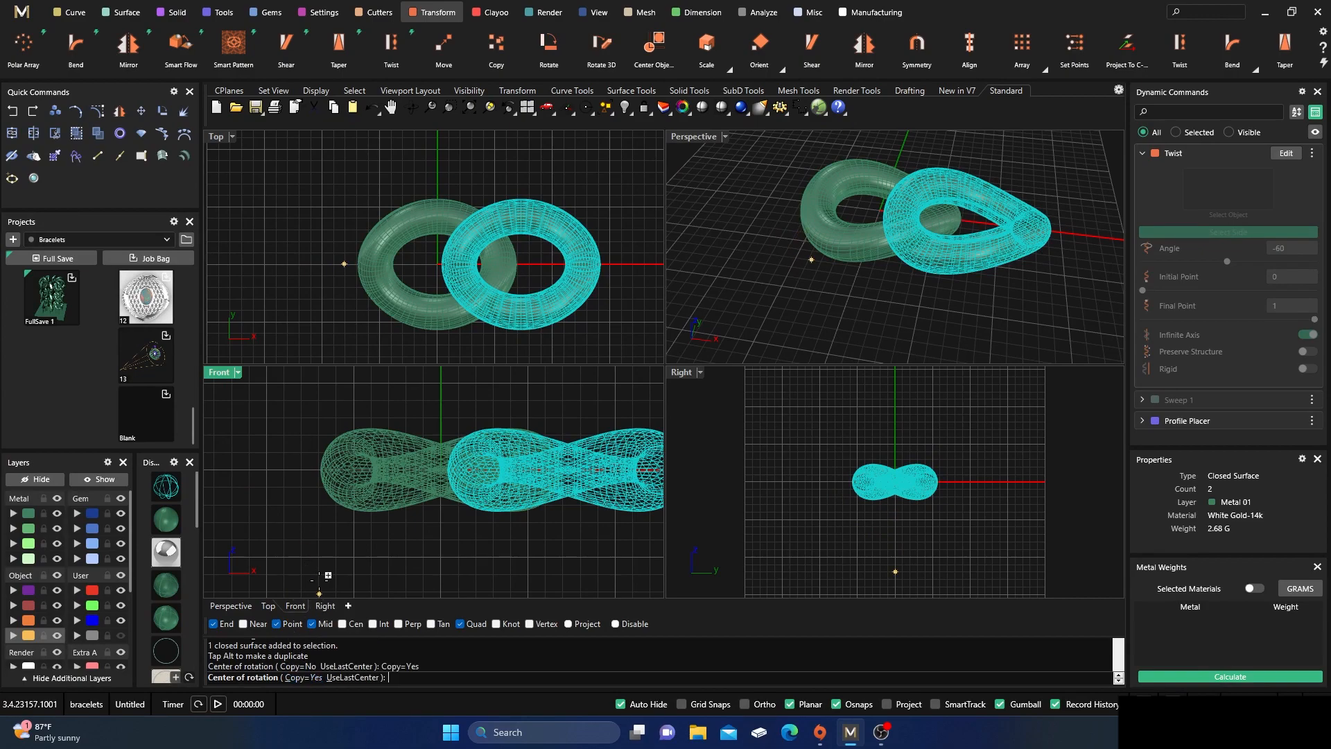
{"action": "type", "text": "0,0,0"}
{"action": "key", "text": "Return"}
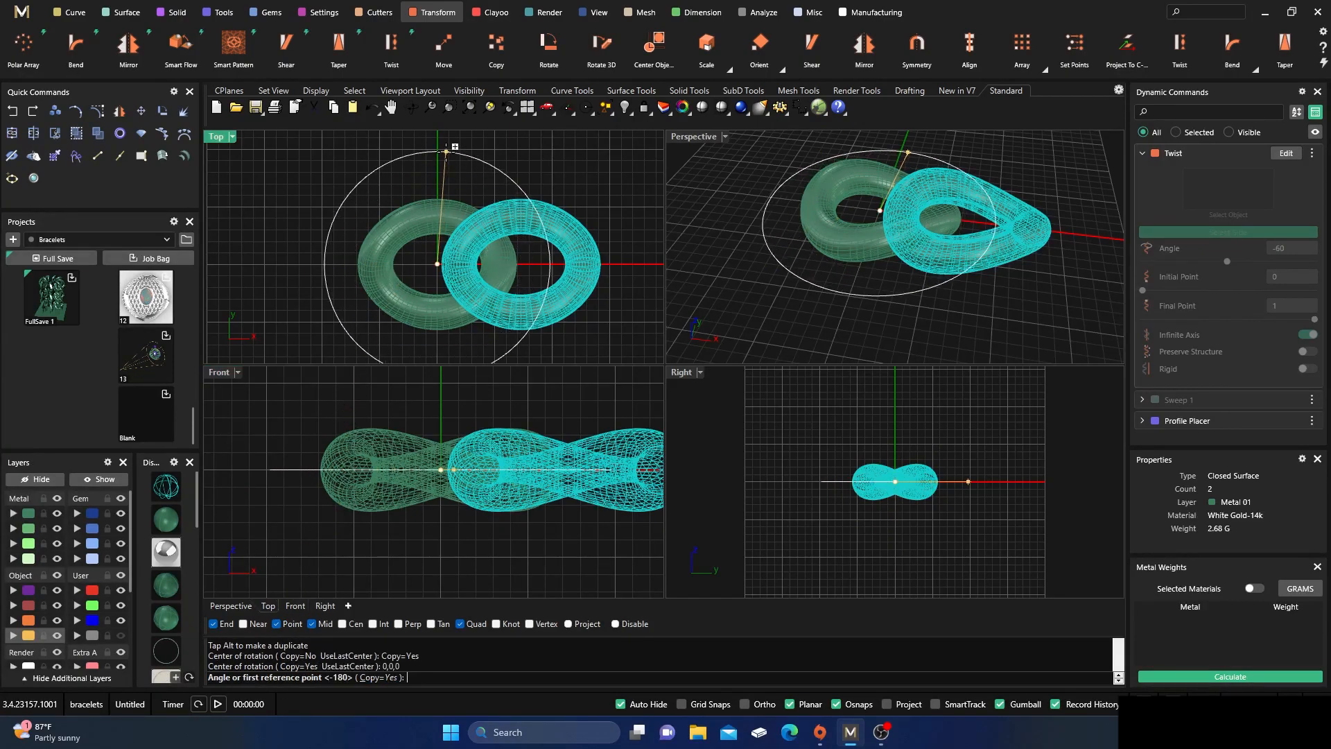
{"action": "left_click", "coordinate": [445, 148]}
{"action": "left_click", "coordinate": [445, 344]}
{"action": "key", "text": "Return"}
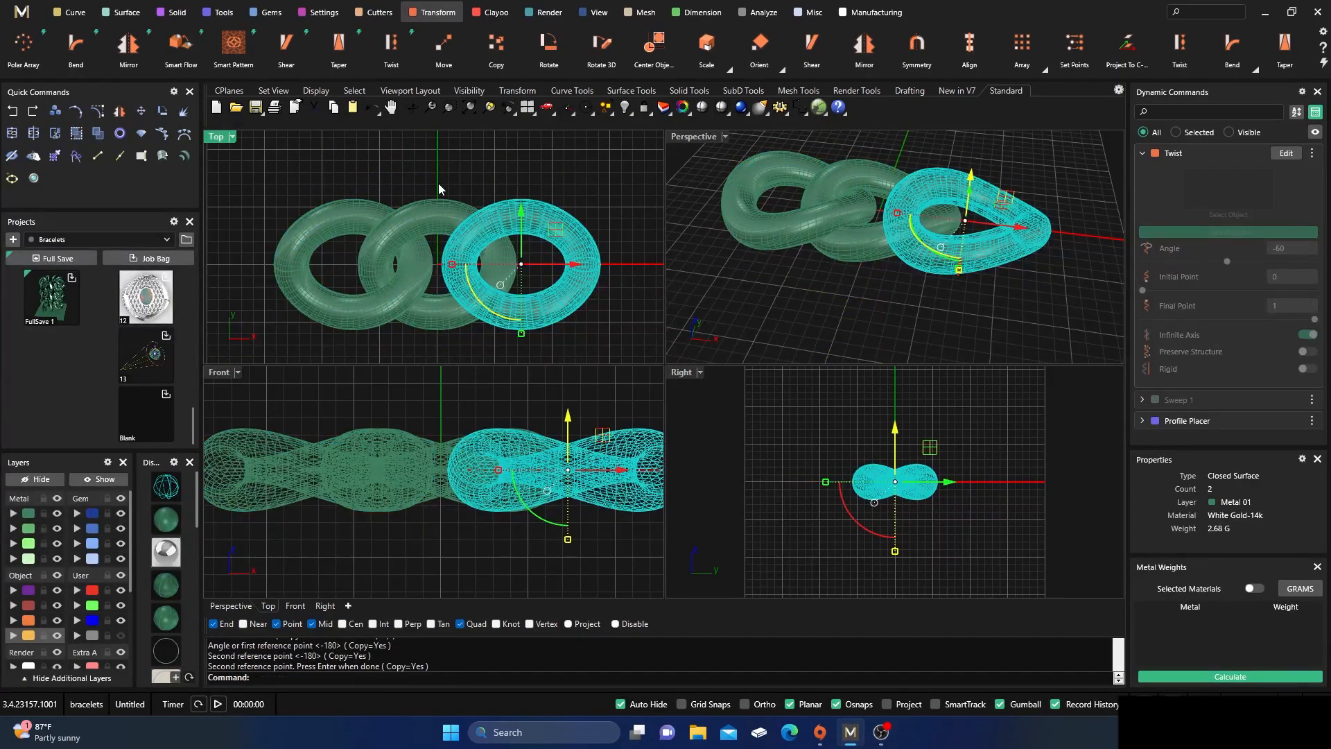
{"action": "key", "text": "Escape"}
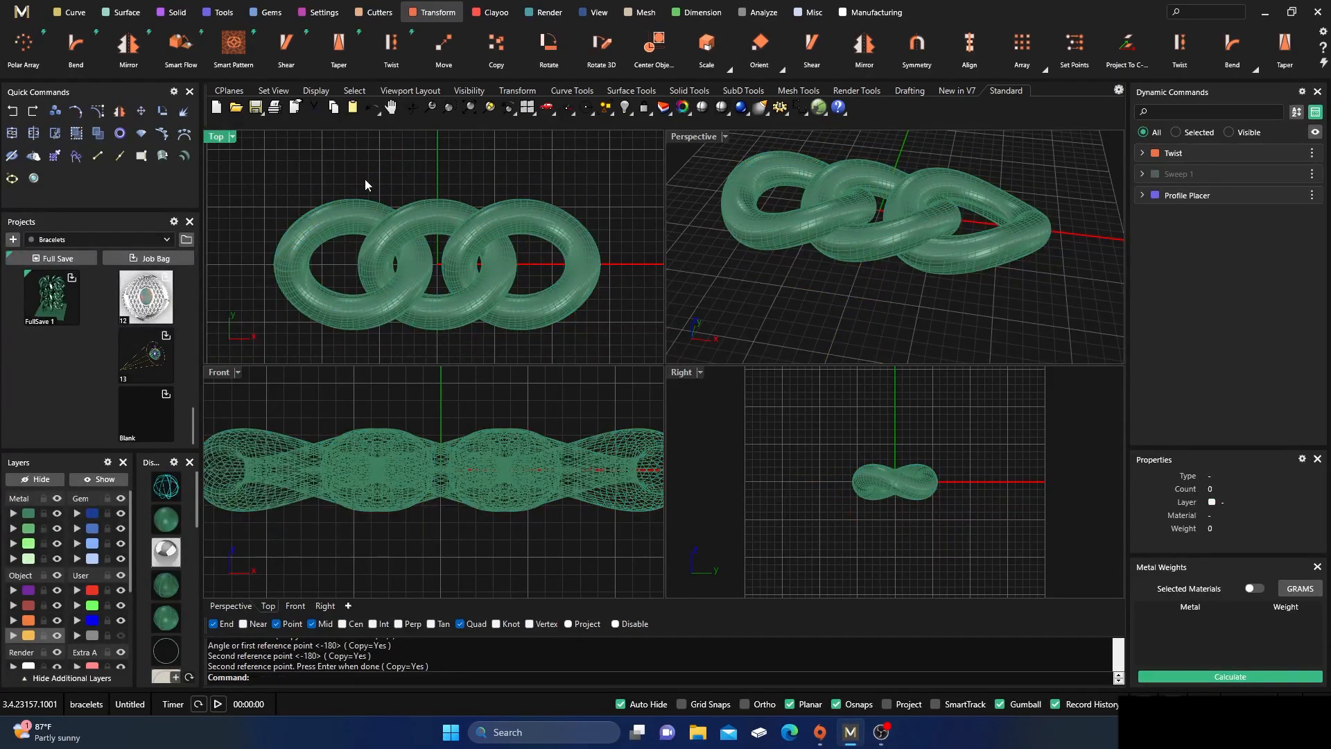
Step: Boolean Difference the two outer links from the middle link
{"action": "left_click", "coordinate": [174, 12]}
{"action": "scroll", "coordinate": [71, 52], "scroll_direction": "up", "scroll_amount": 2}
{"action": "left_click", "coordinate": [71, 52]}
{"action": "left_click", "coordinate": [429, 217]}
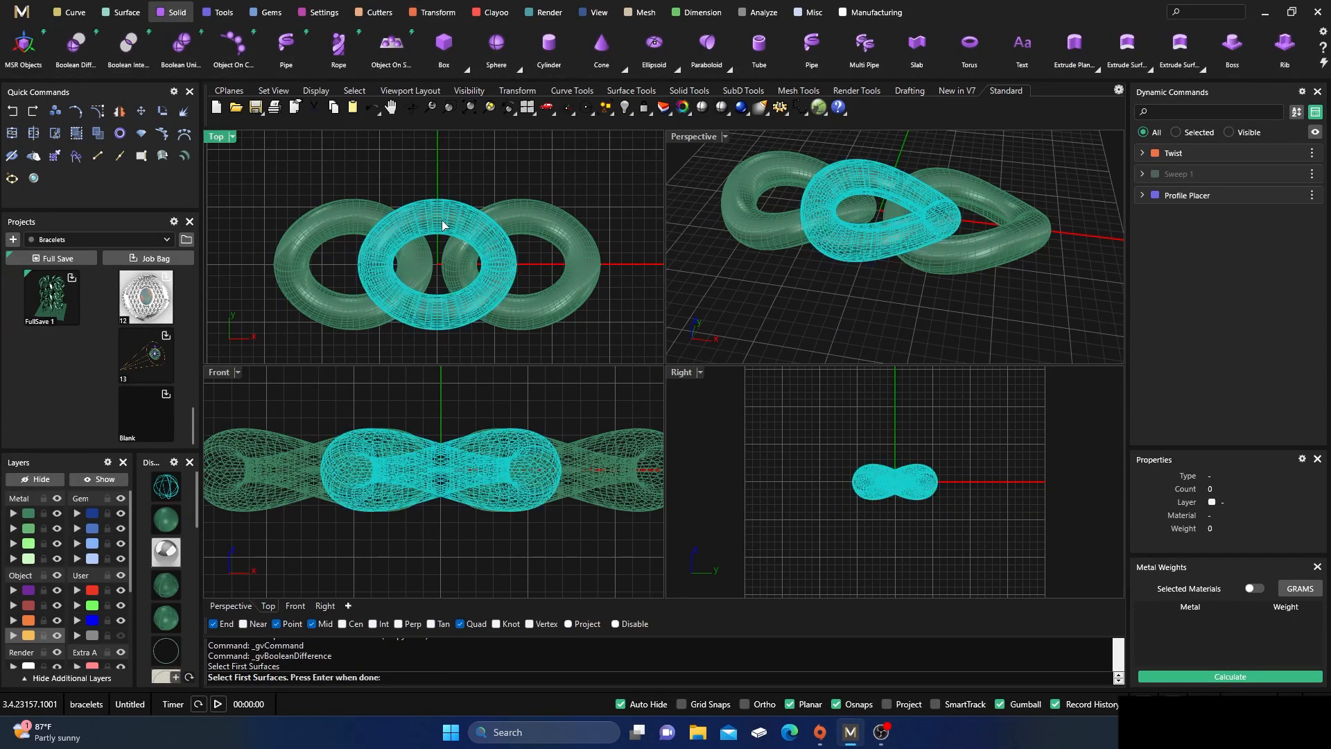
{"action": "key", "text": "Return"}
{"action": "left_click", "coordinate": [523, 214]}
{"action": "left_click", "coordinate": [342, 215]}
{"action": "key", "text": "Return"}
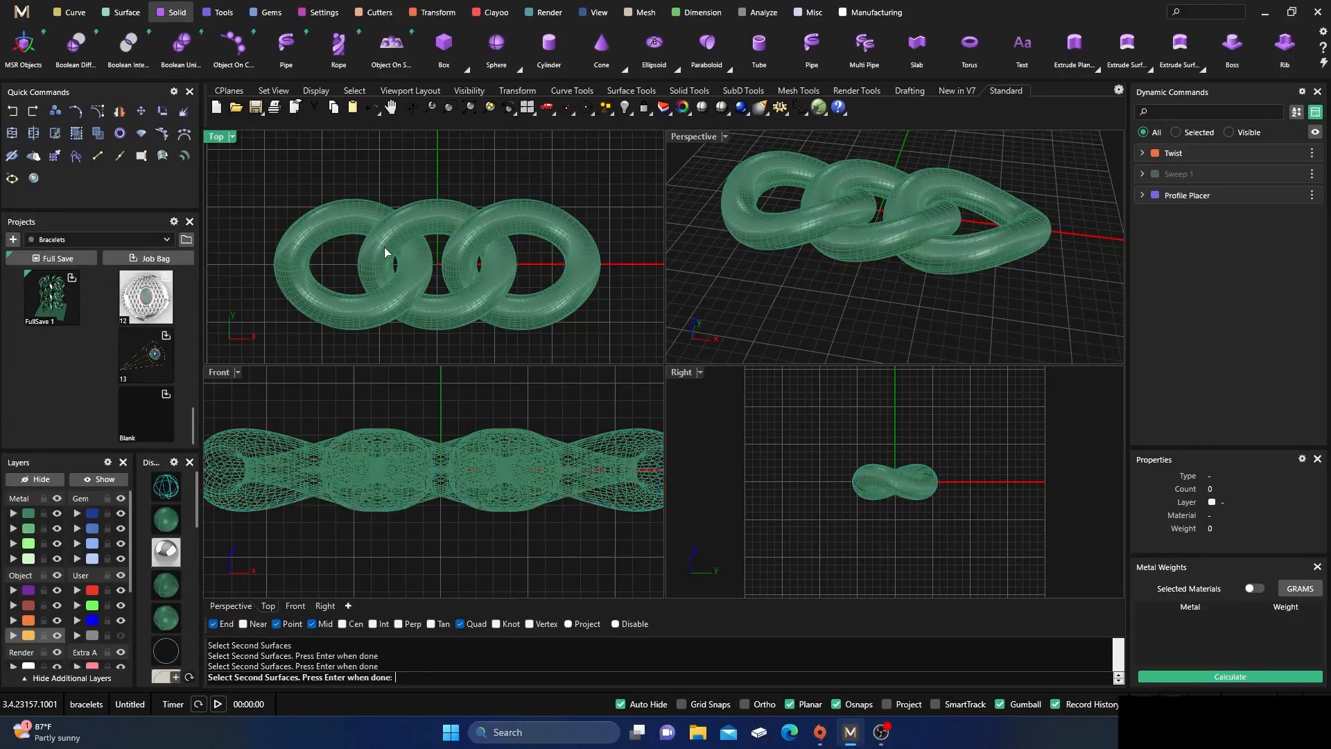
Step: Delete the two outer links, dismissing the history warning
{"action": "left_click", "coordinate": [512, 221]}
{"action": "key", "text": "Delete"}
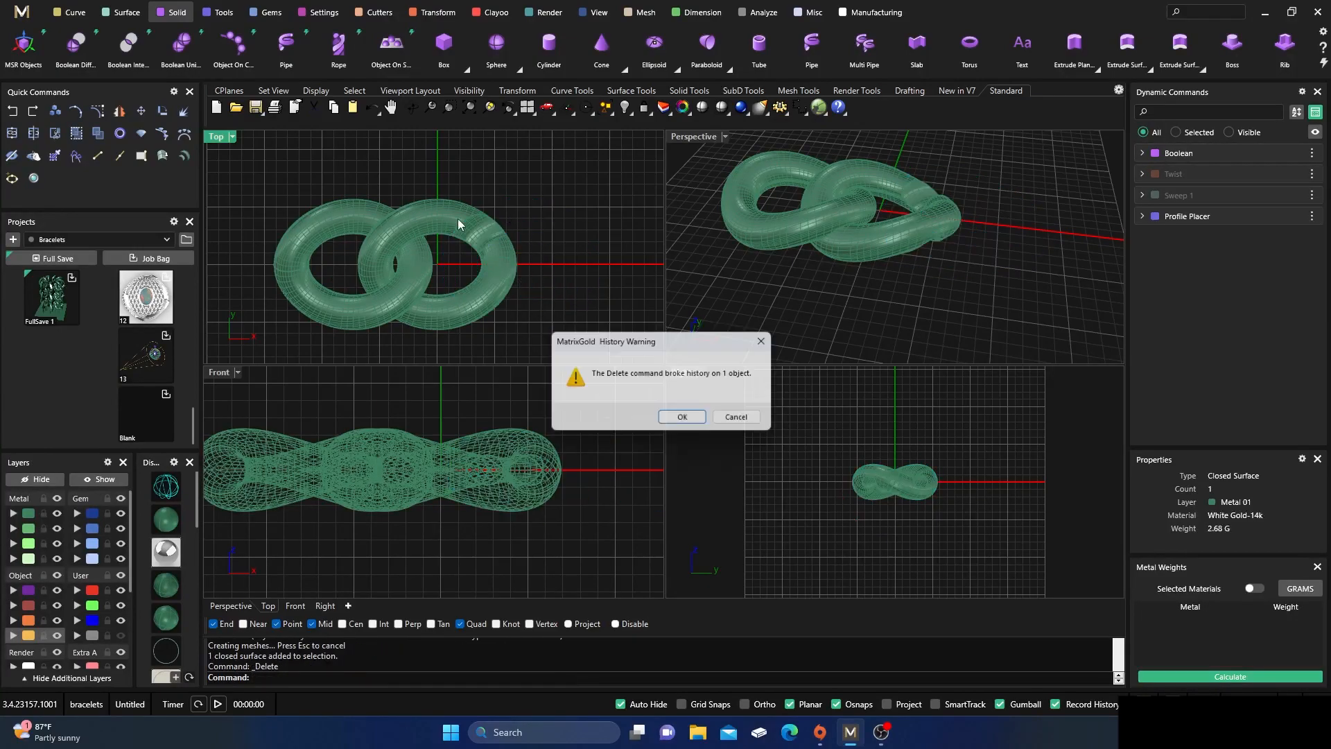
{"action": "left_click", "coordinate": [685, 420]}
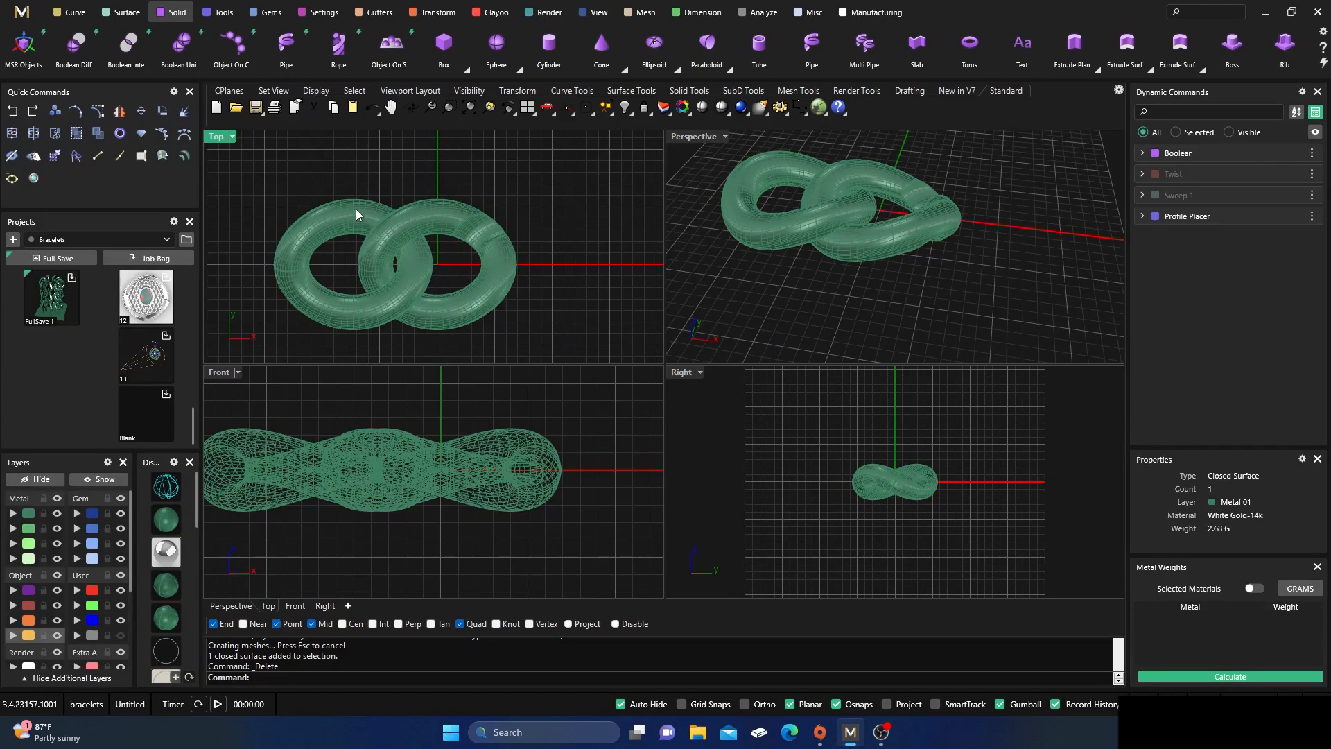
{"action": "left_click", "coordinate": [388, 226]}
{"action": "key", "text": "Delete"}
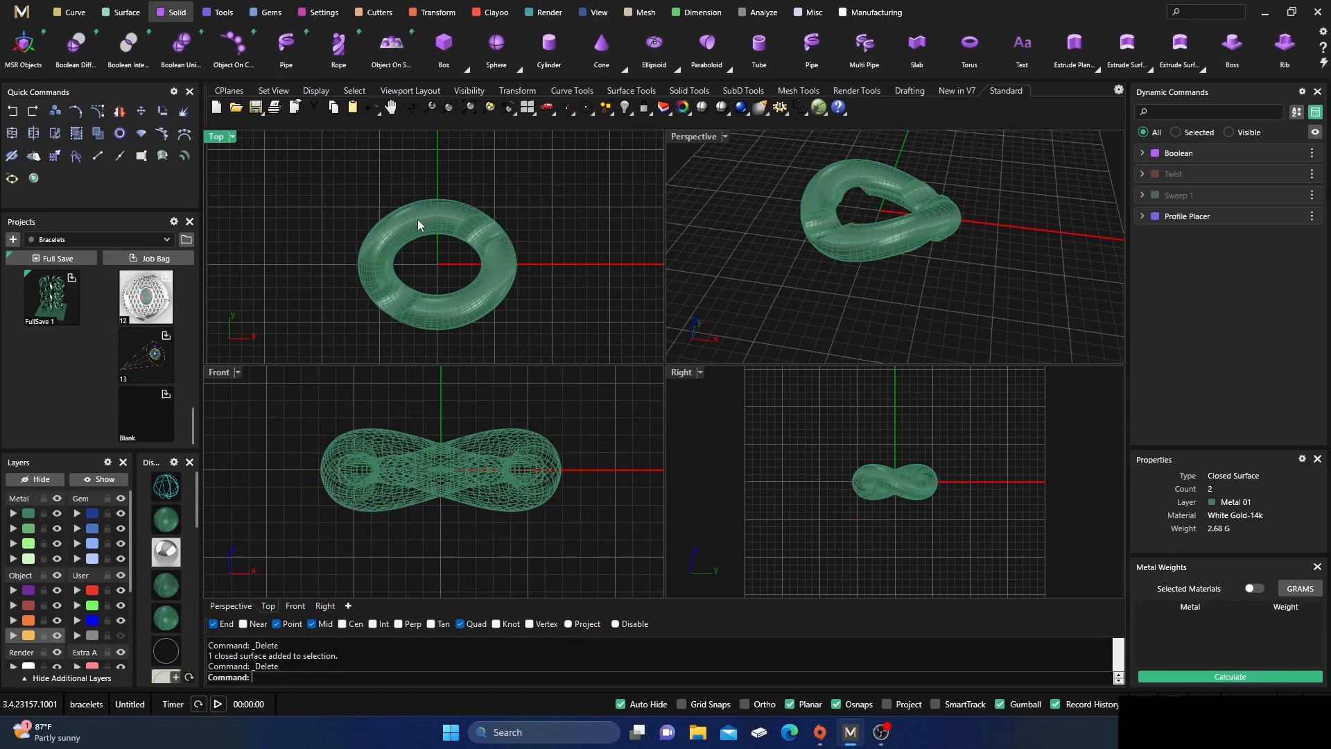
Step: Select the link and create a linear array of 20 copies from 0,0,0 spaced about 7.4 mm along X
{"action": "right_click_drag", "start_coordinate": [713, 154], "coordinate": [958, 274]}
{"action": "left_click", "coordinate": [448, 317]}
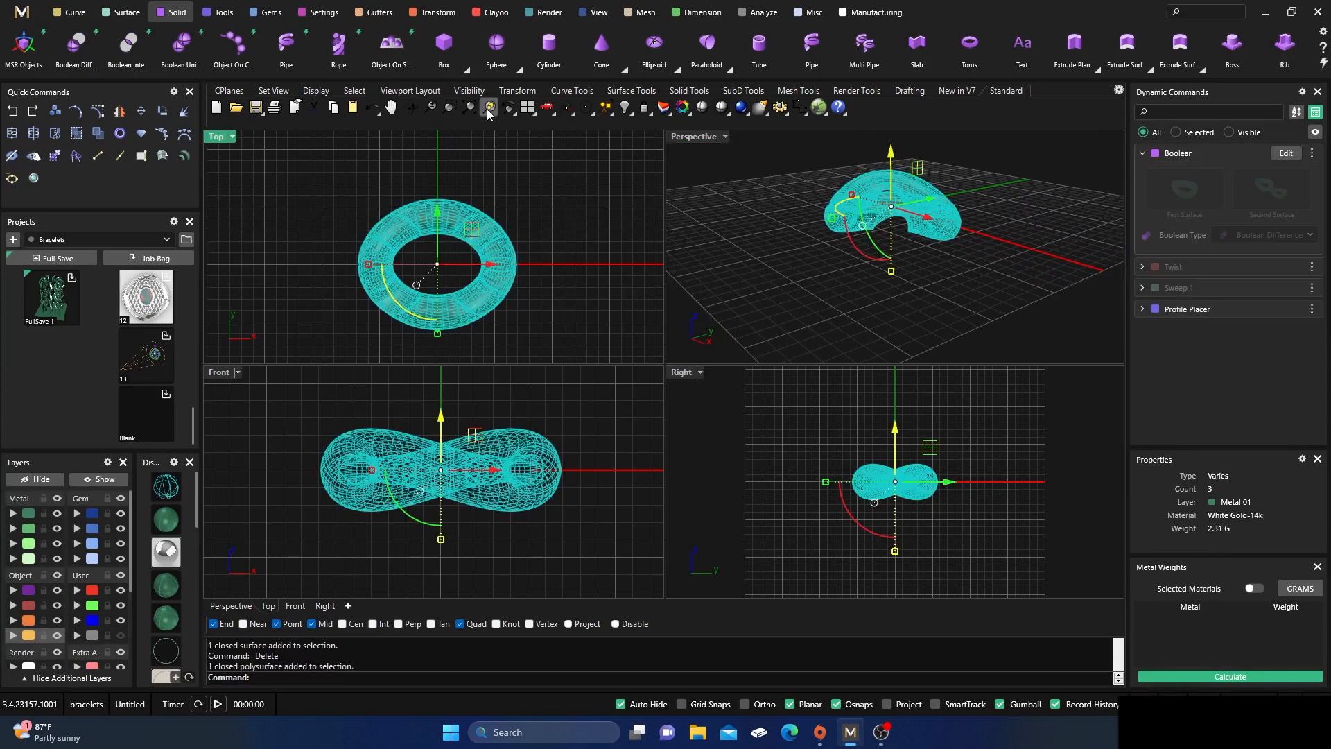
{"action": "left_click", "coordinate": [436, 16]}
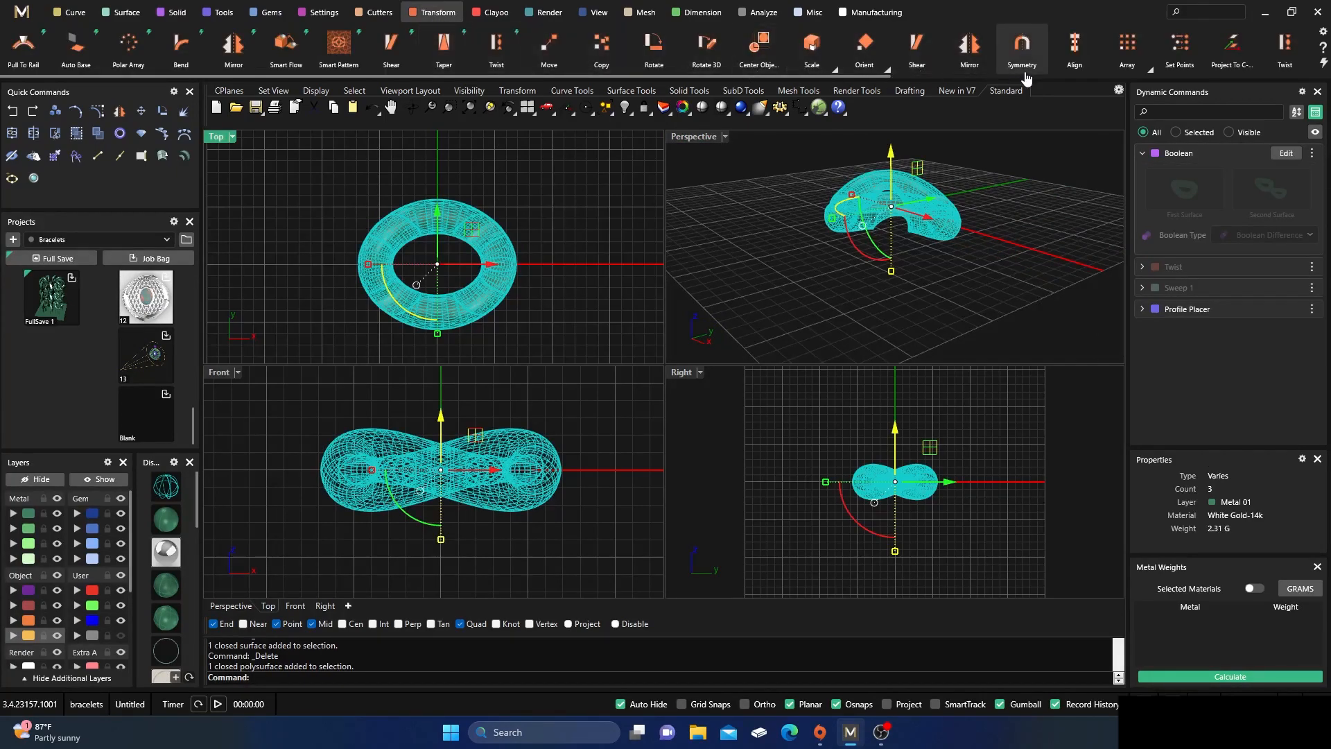
{"action": "left_click", "coordinate": [1149, 72]}
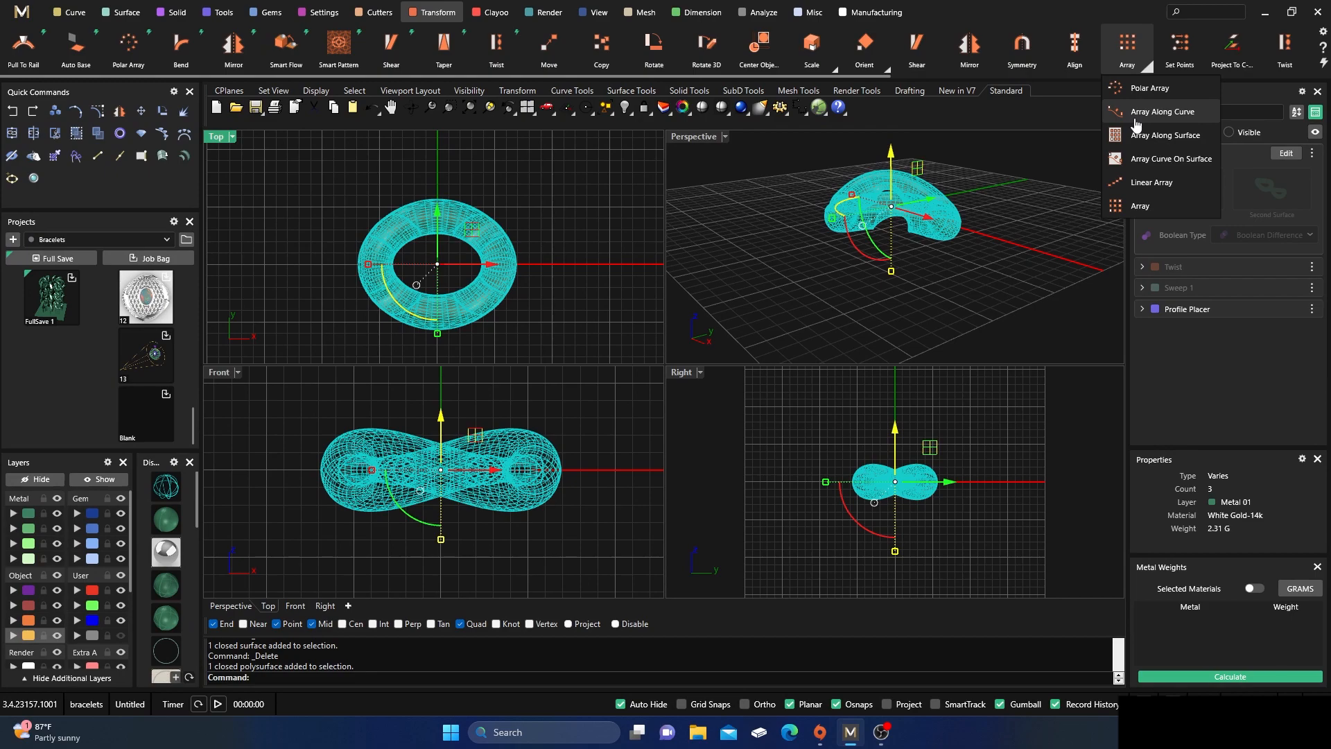
{"action": "left_click", "coordinate": [1157, 185]}
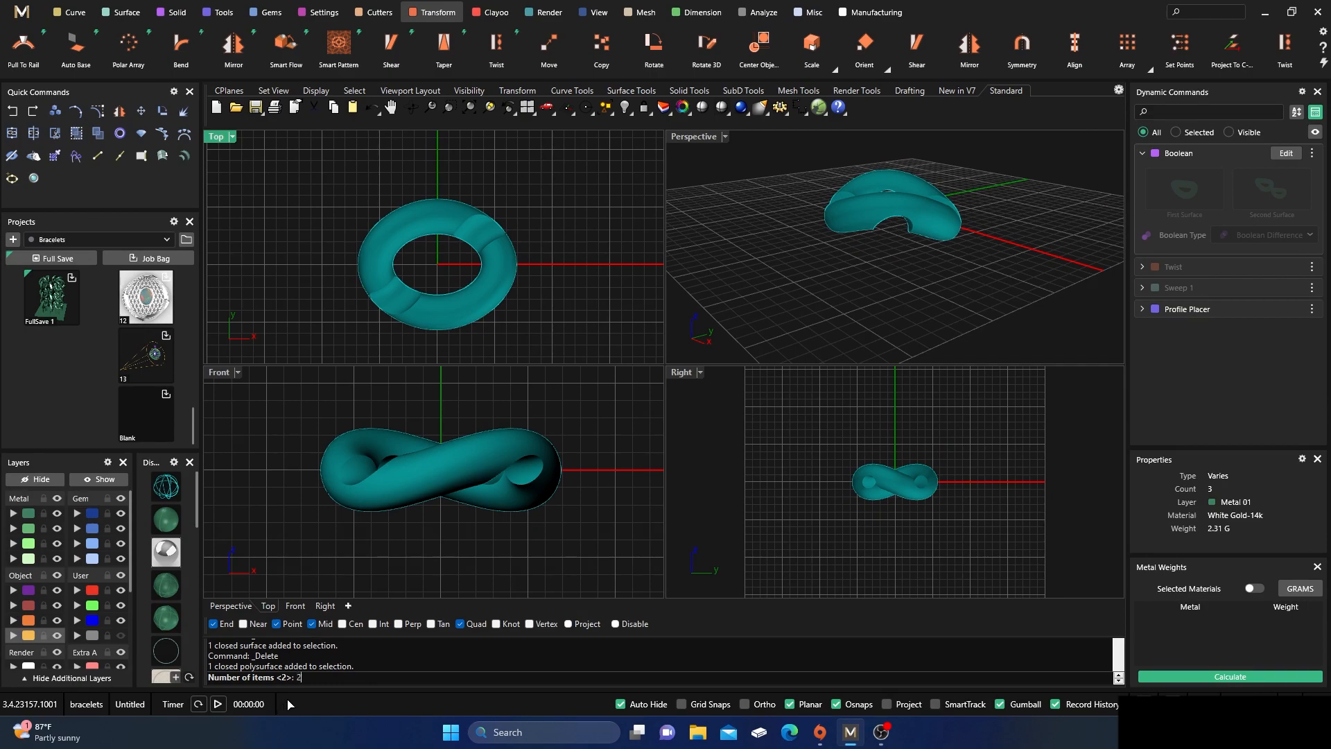
{"action": "key", "text": "Return"}
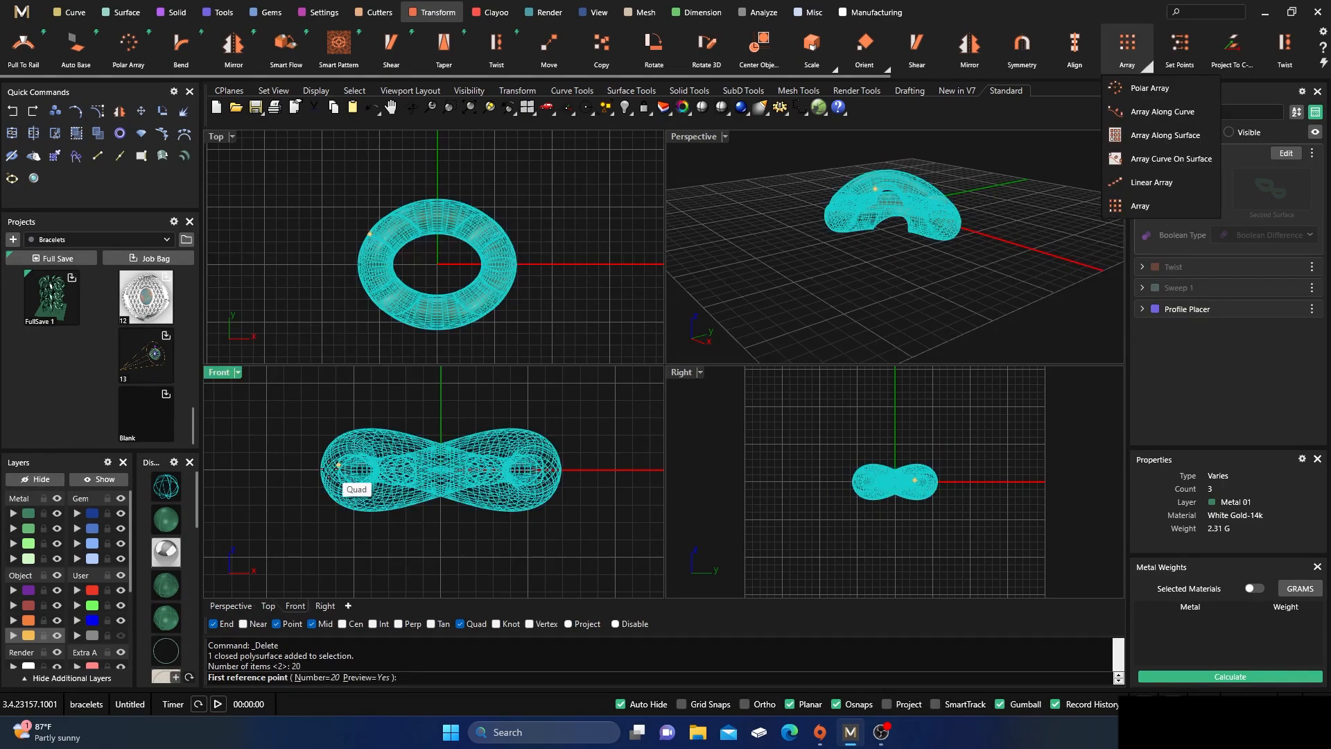
{"action": "type", "text": "0,0,0"}
{"action": "key", "text": "Return"}
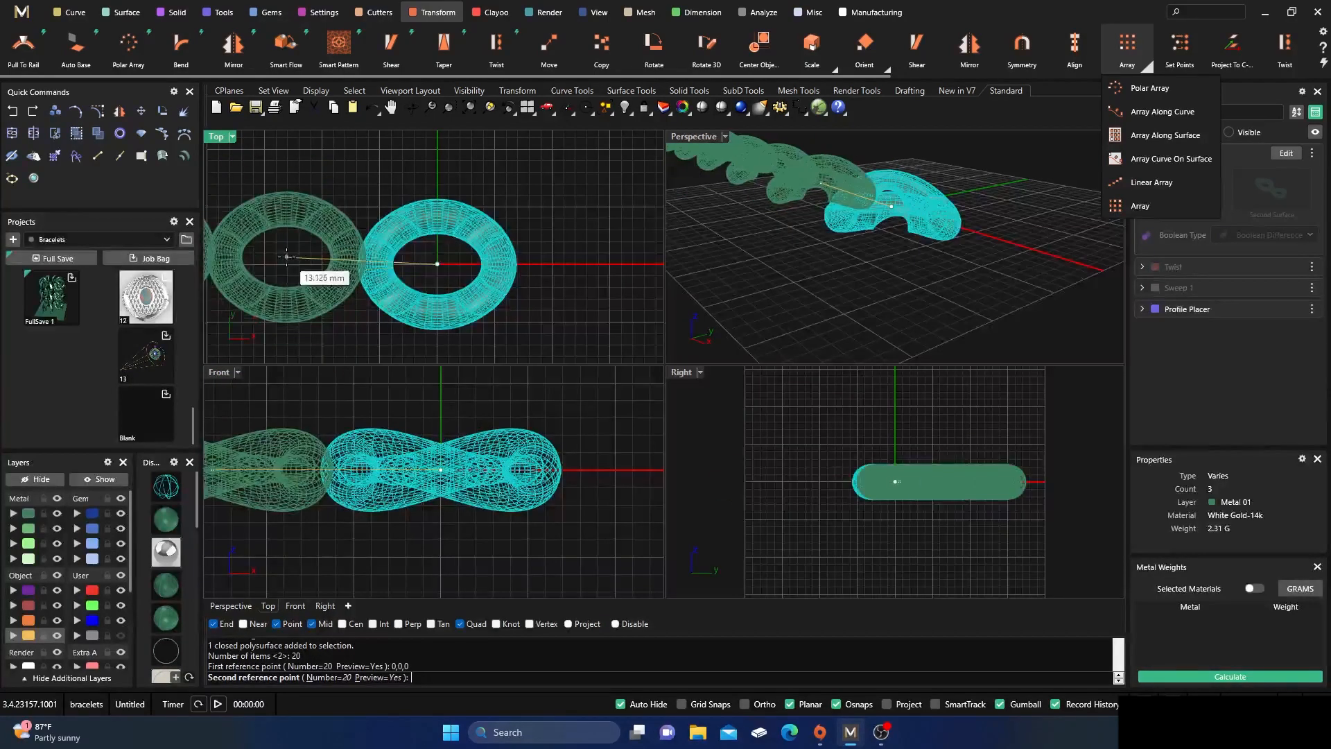
{"action": "double_click", "coordinate": [212, 137]}
{"action": "scroll", "coordinate": [689, 400], "scroll_direction": "up", "scroll_amount": 5}
{"action": "scroll", "coordinate": [689, 400], "scroll_direction": "down", "scroll_amount": 5}
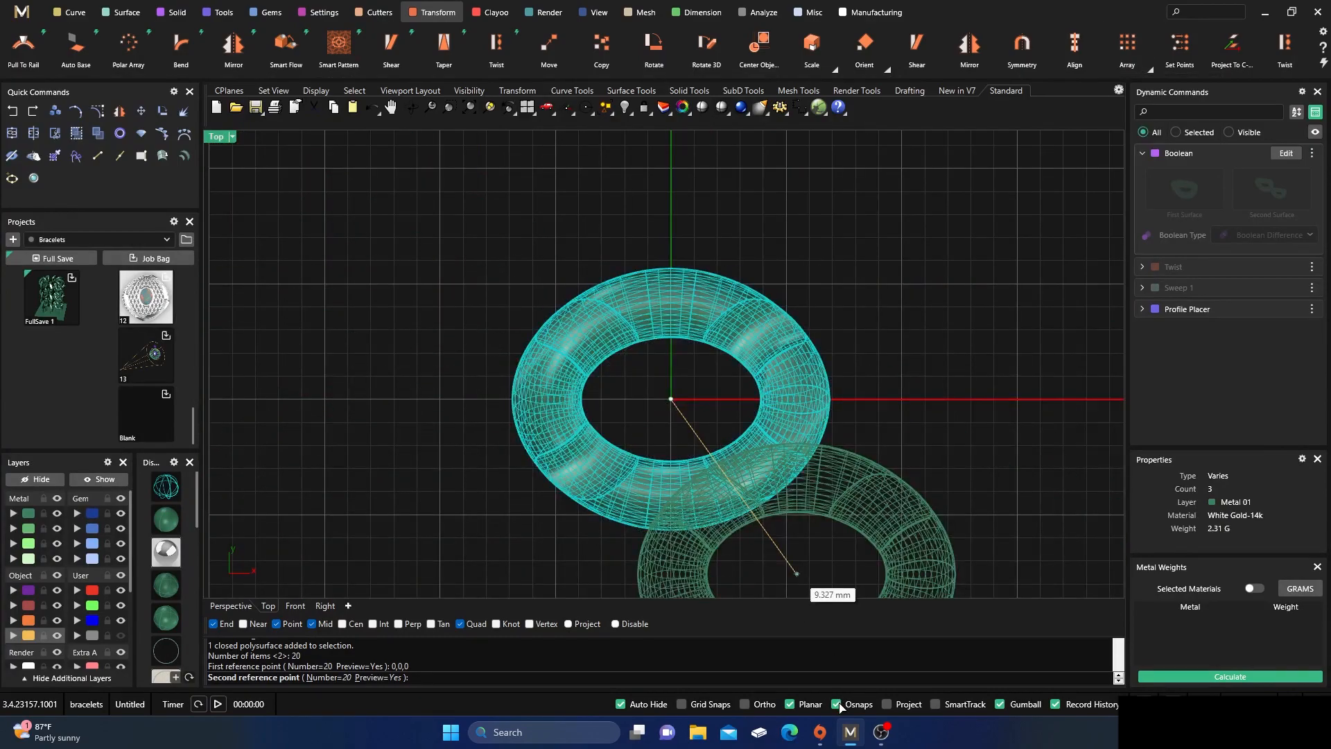
{"action": "left_click", "coordinate": [836, 705]}
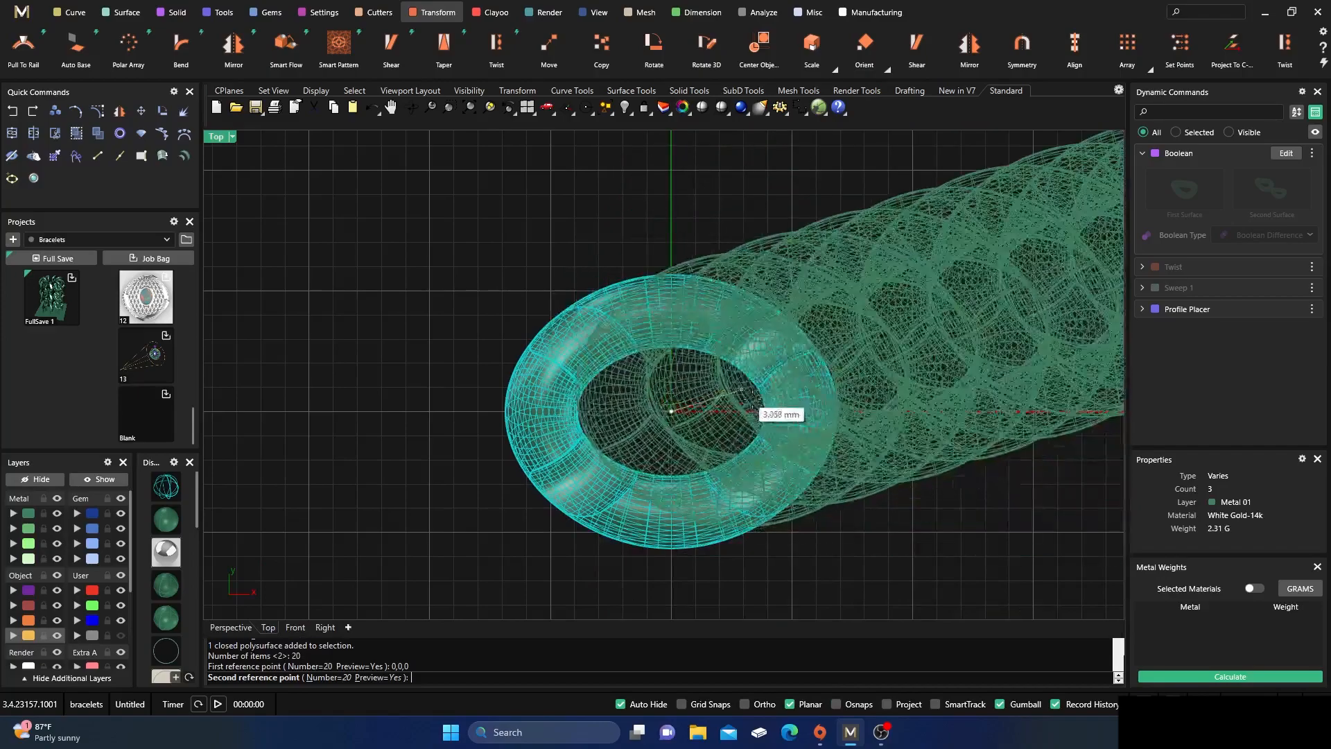
{"action": "right_click_drag", "start_coordinate": [717, 416], "coordinate": [605, 419]}
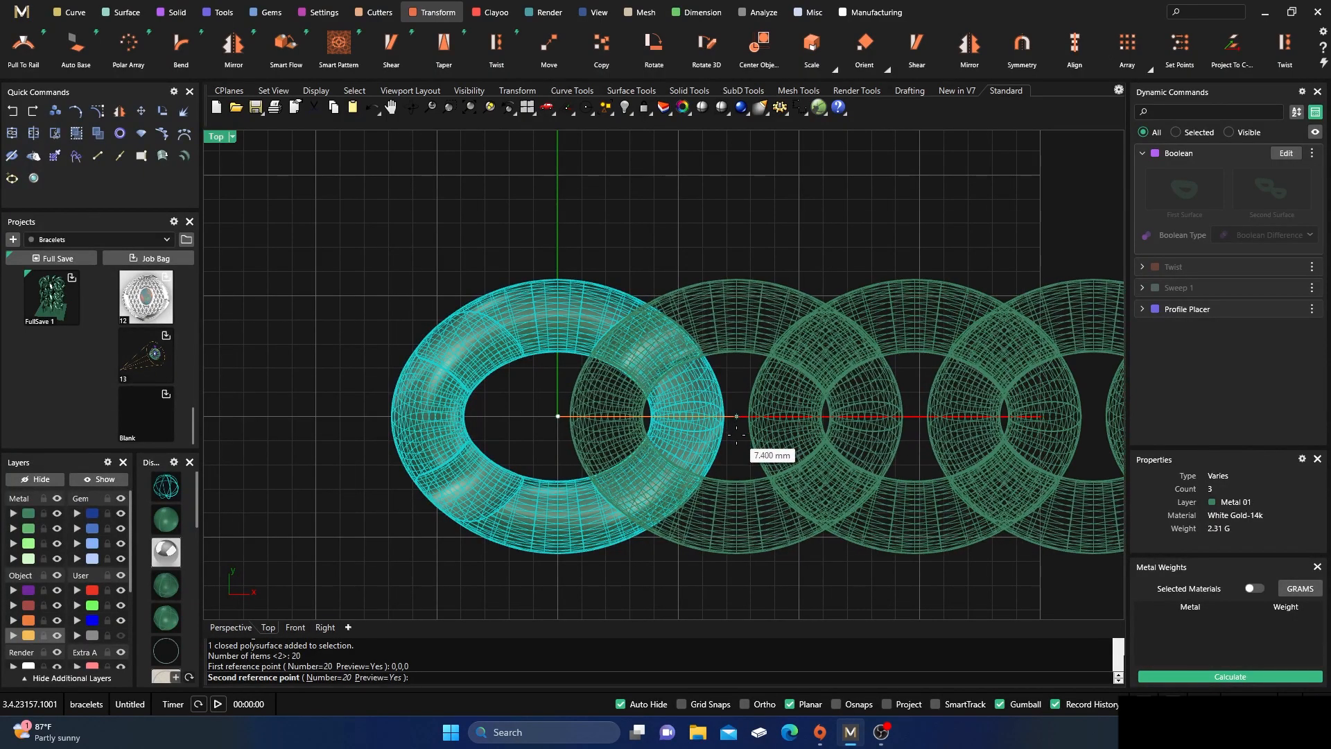
{"action": "left_click", "coordinate": [736, 435]}
{"action": "key", "text": "Escape"}
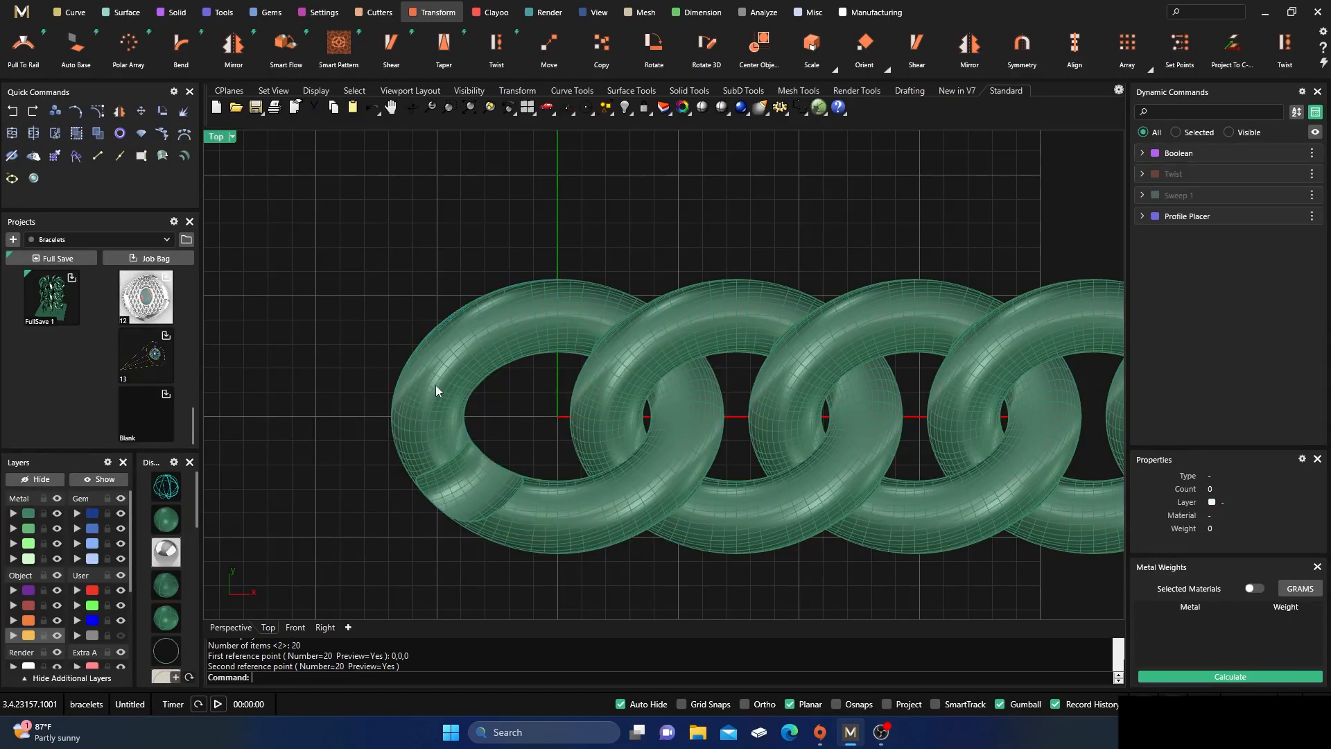
Step: Inspect the arrayed chain from several angles in the maximized perspective view
{"action": "double_click", "coordinate": [216, 138]}
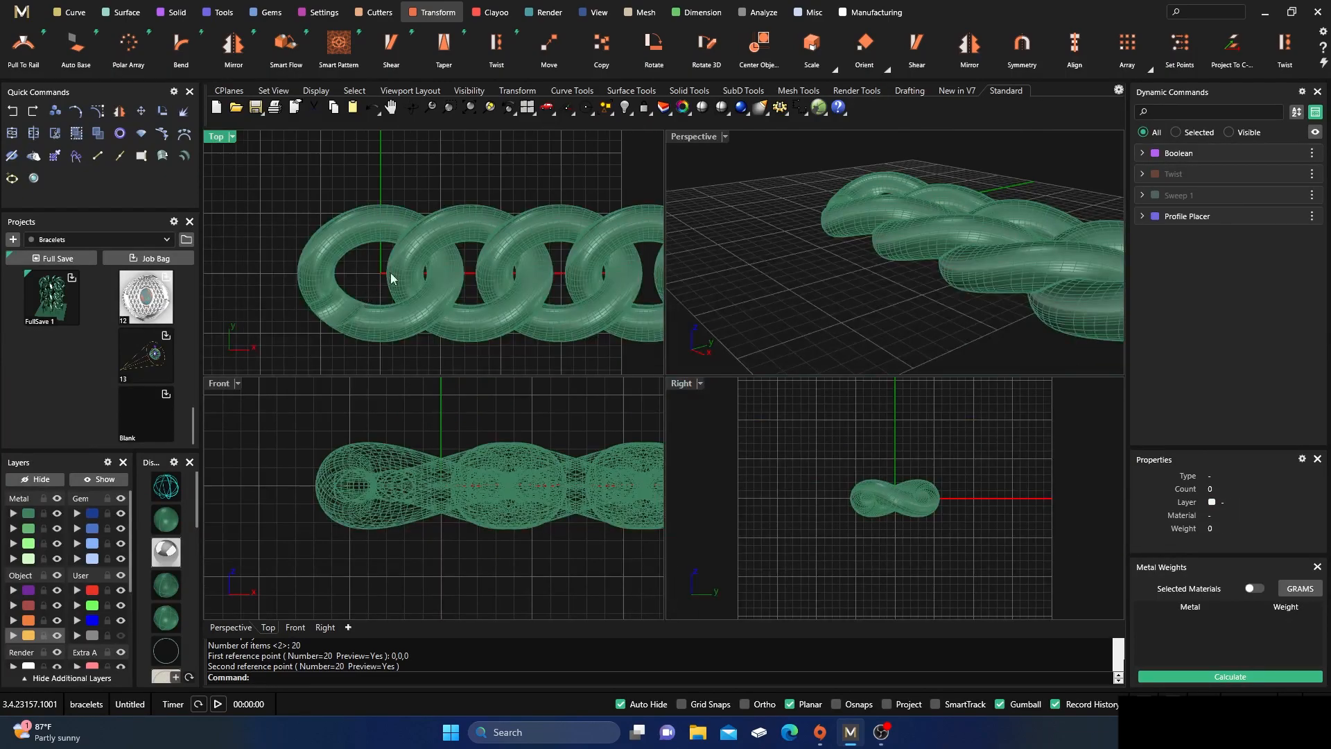
{"action": "double_click", "coordinate": [696, 136]}
{"action": "scroll", "coordinate": [409, 342], "scroll_direction": "down", "scroll_amount": 10}
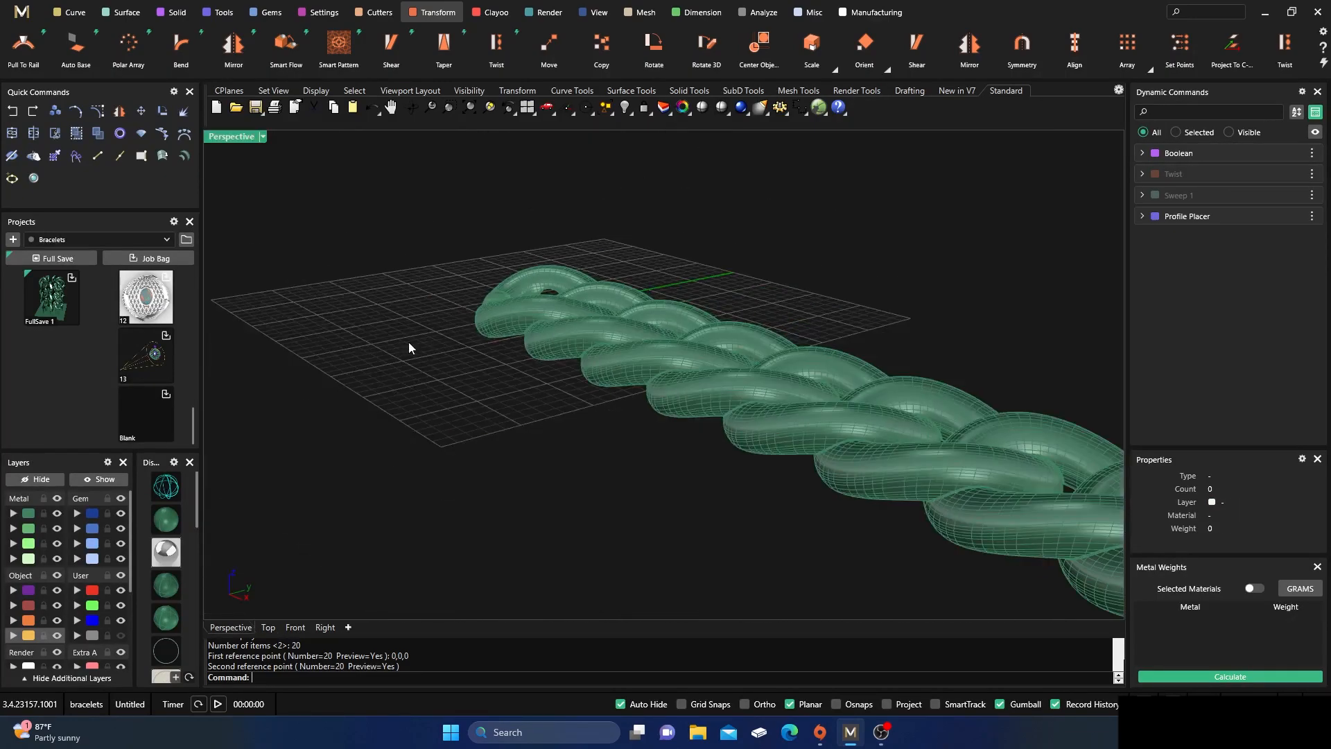
{"action": "right_click_drag", "start_coordinate": [494, 465], "coordinate": [267, 557]}
{"action": "scroll", "coordinate": [167, 618], "scroll_direction": "down", "scroll_amount": 5}
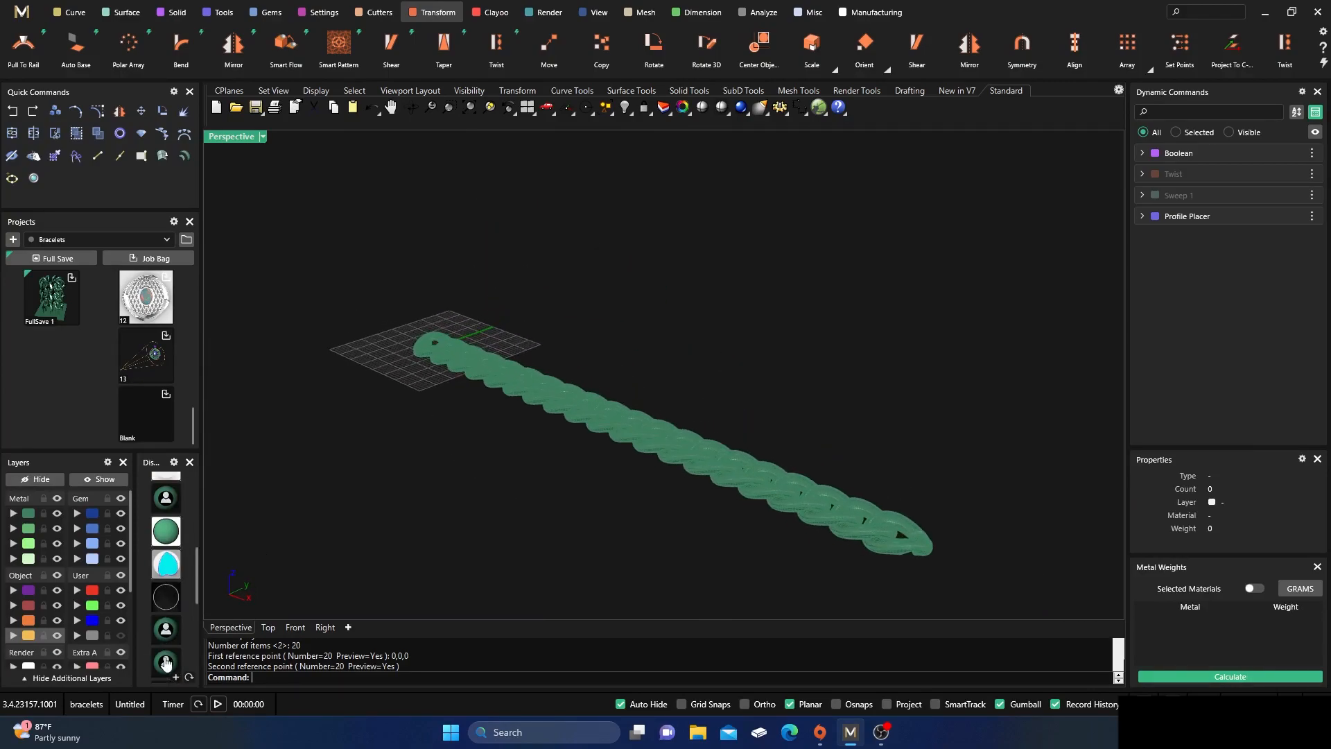
{"action": "scroll", "coordinate": [166, 663], "scroll_direction": "down", "scroll_amount": 4}
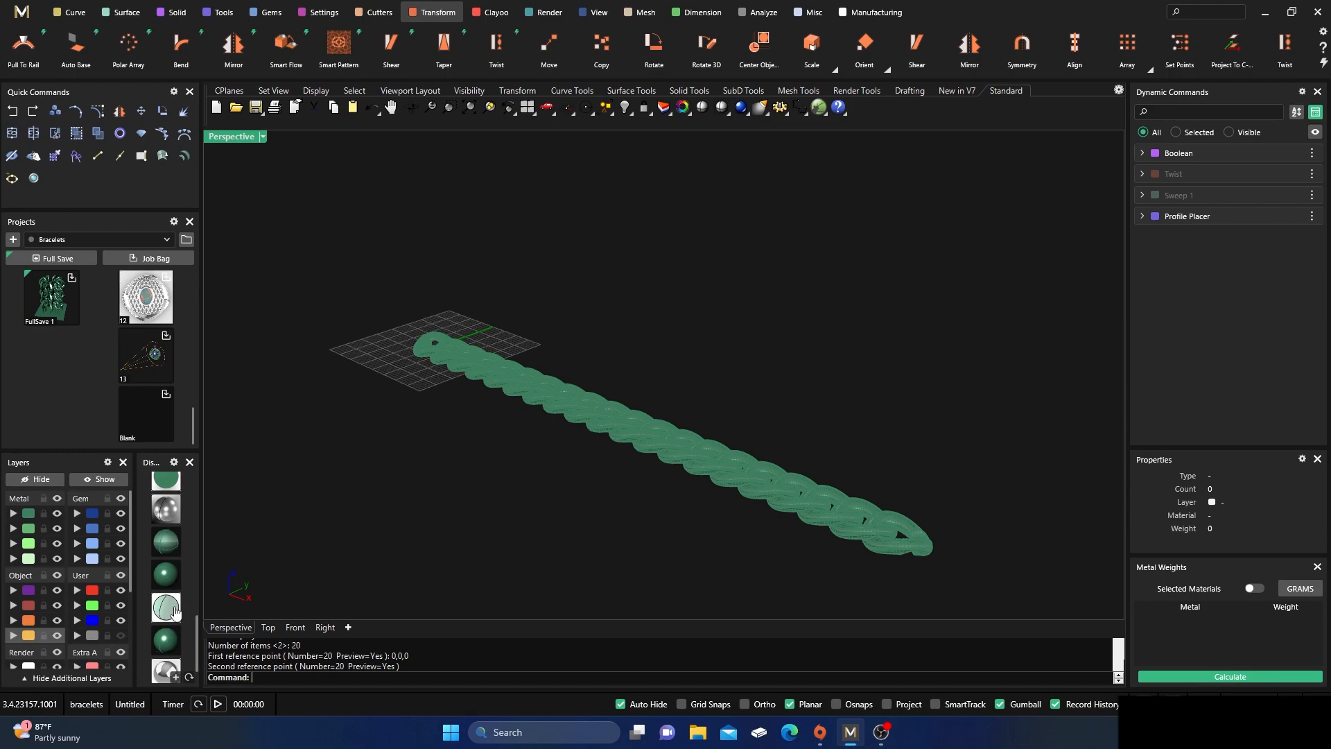
{"action": "left_click", "coordinate": [166, 575]}
{"action": "scroll", "coordinate": [467, 529], "scroll_direction": "down", "scroll_amount": 3}
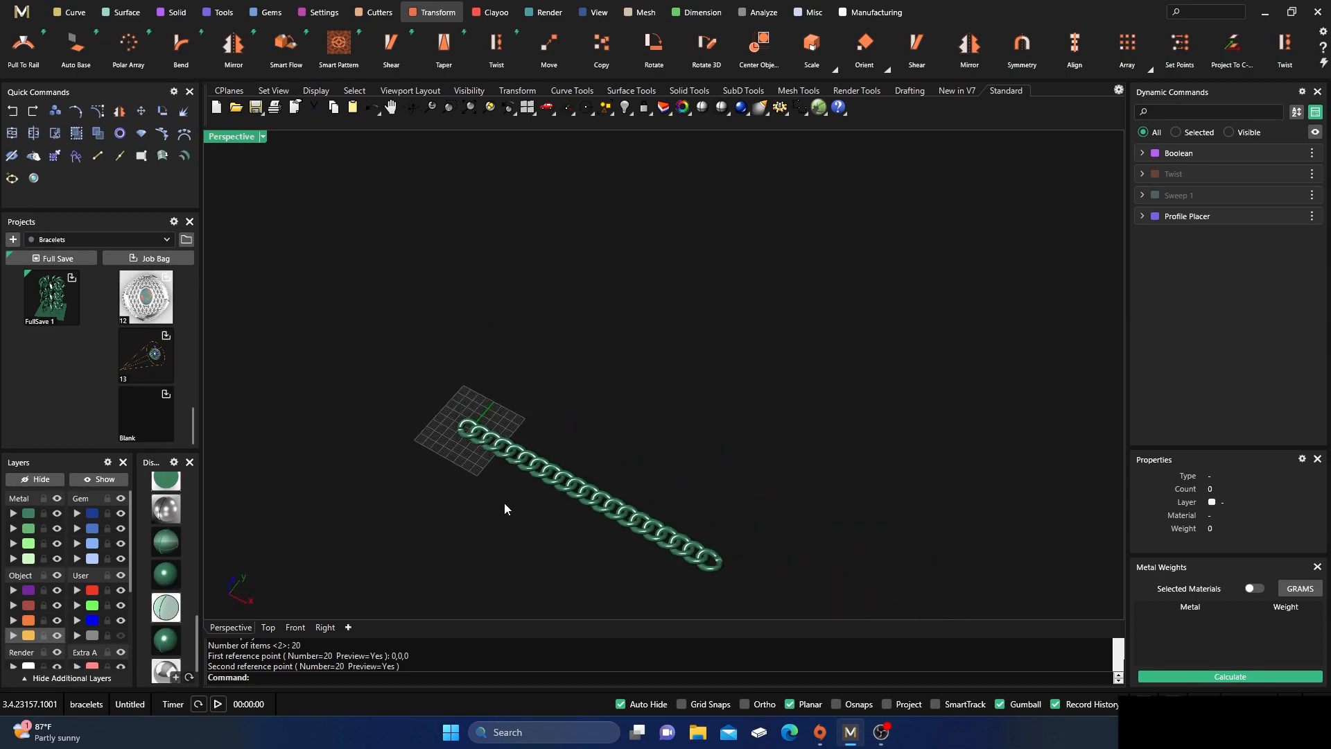
{"action": "scroll", "coordinate": [506, 511], "scroll_direction": "up", "scroll_amount": 8}
{"action": "right_click_drag", "start_coordinate": [577, 533], "coordinate": [602, 486]}
{"action": "scroll", "coordinate": [602, 485], "scroll_direction": "down", "scroll_amount": 2}
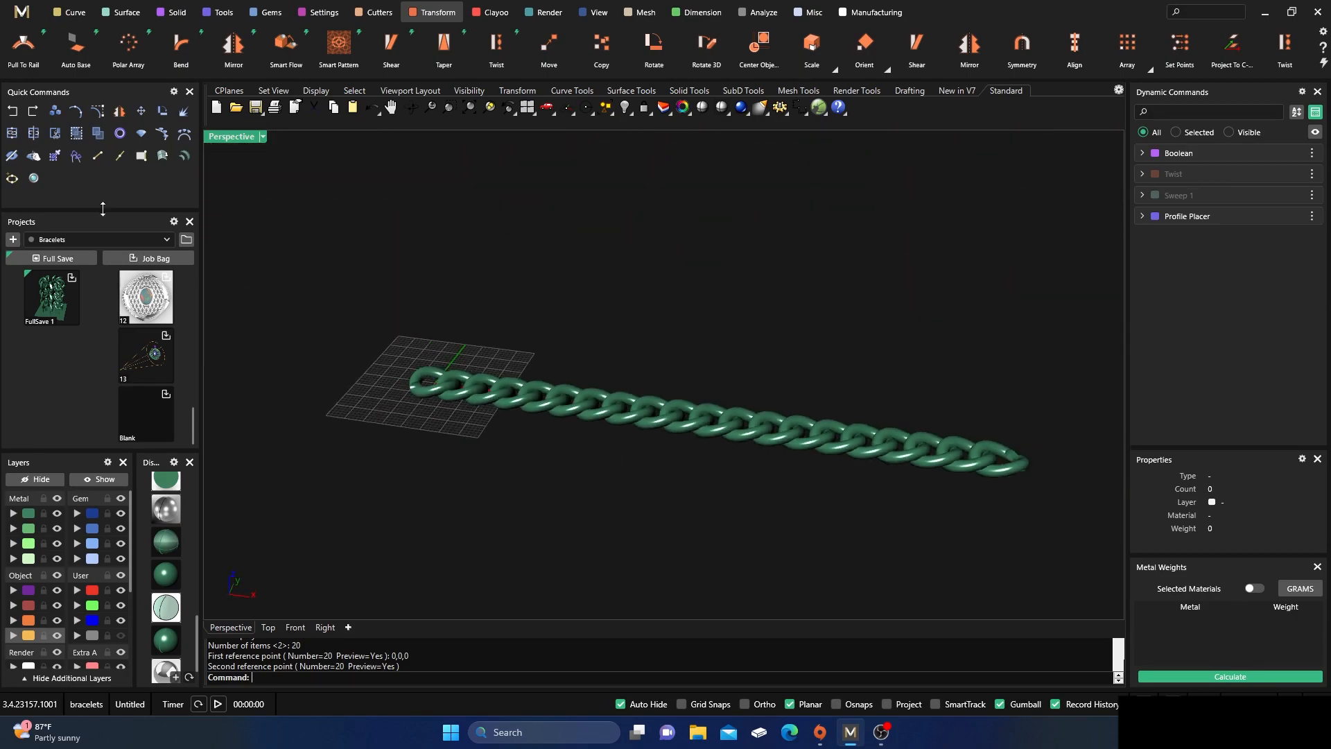
Step: Undo the linear array and restore the four-viewport layout
{"action": "left_click", "coordinate": [12, 113]}
{"action": "double_click", "coordinate": [224, 138]}
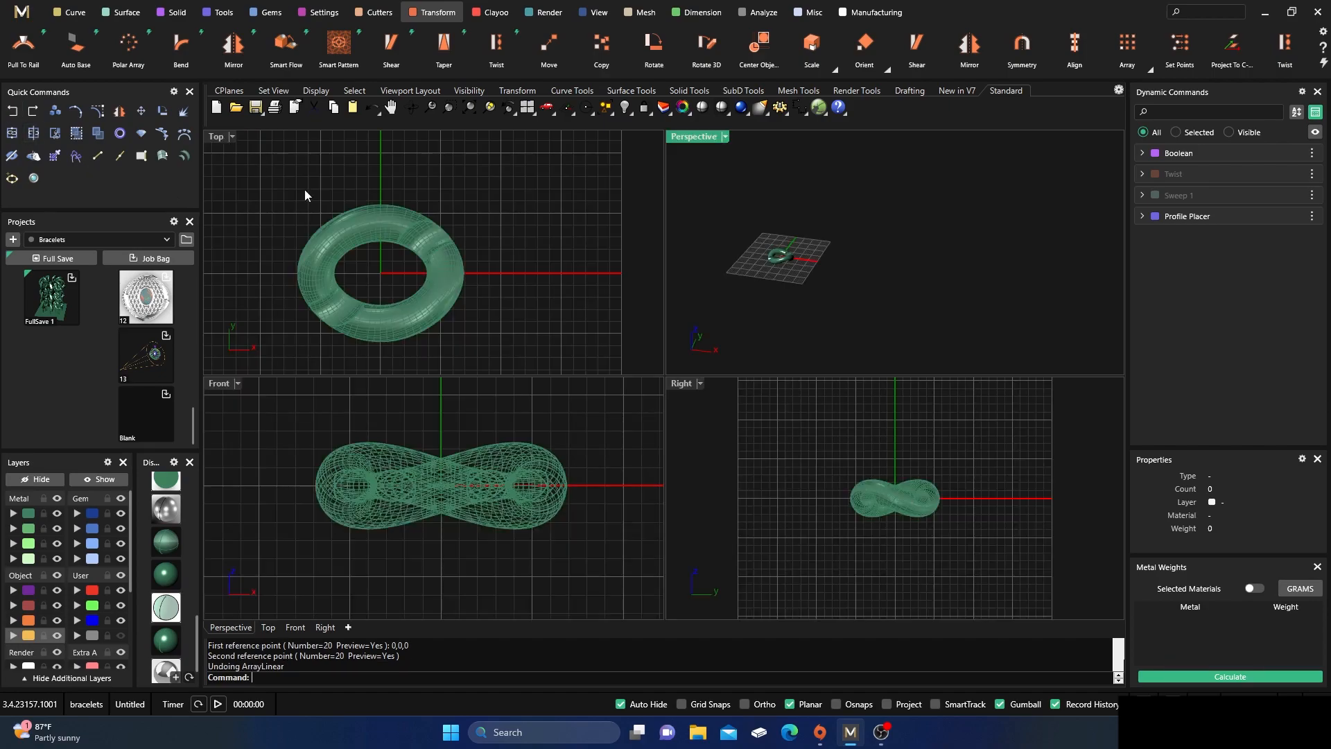
Step: Draw a box enclosing the link in the Top view, about 6.4 mm tall
{"action": "left_click", "coordinate": [499, 214]}
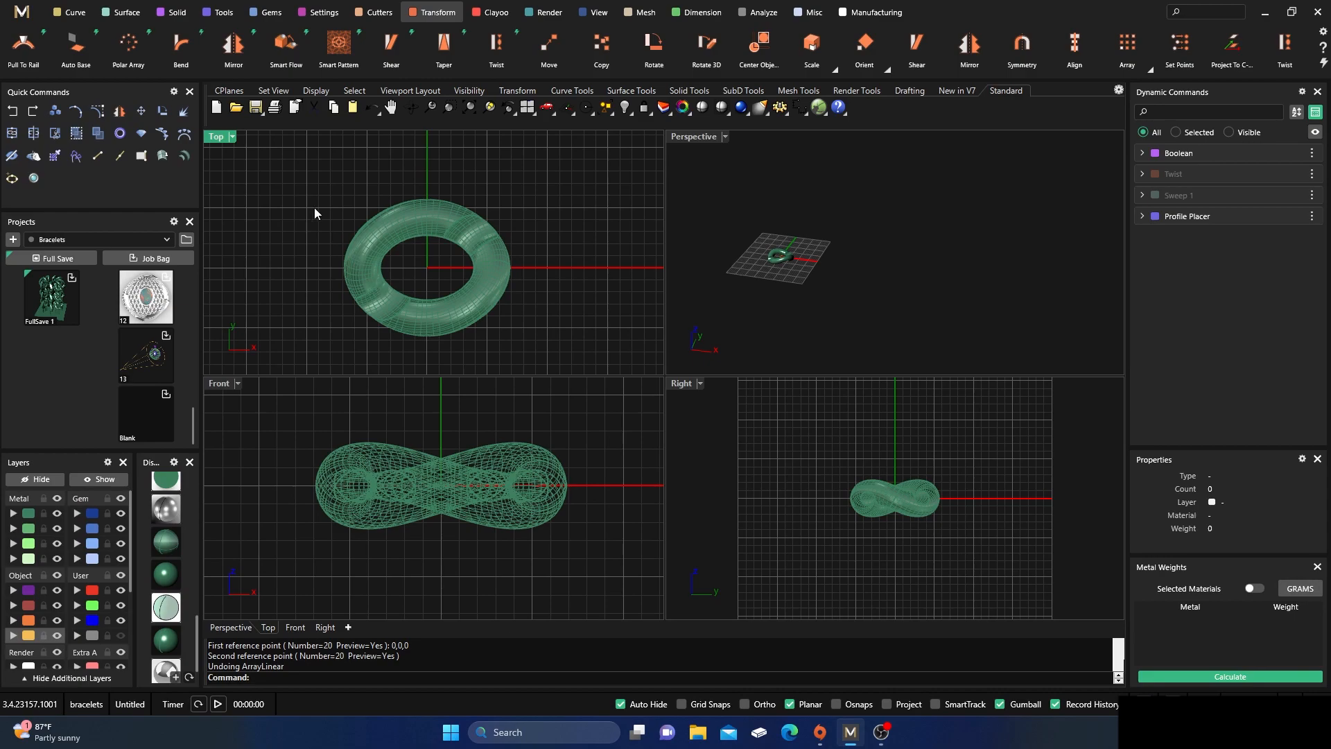
{"action": "left_click", "coordinate": [177, 13]}
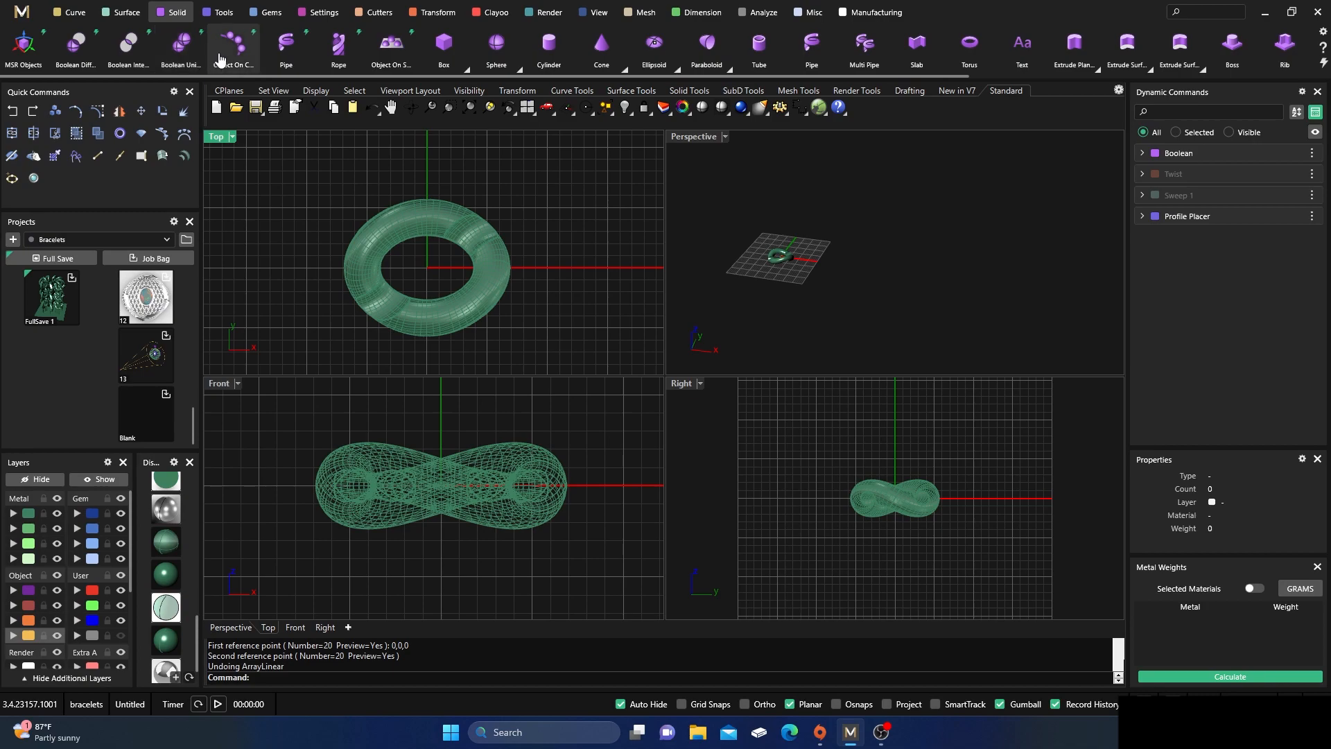
{"action": "left_click", "coordinate": [445, 49]}
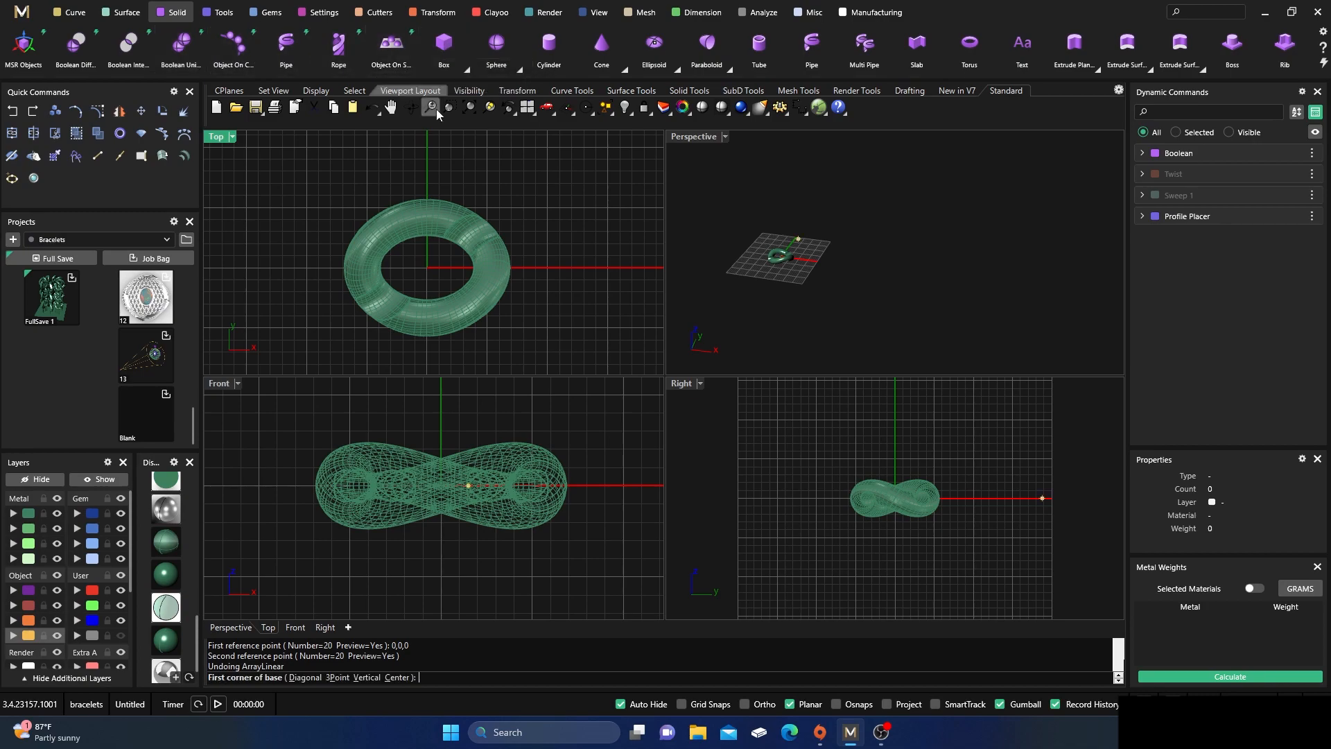
{"action": "left_click", "coordinate": [319, 172]}
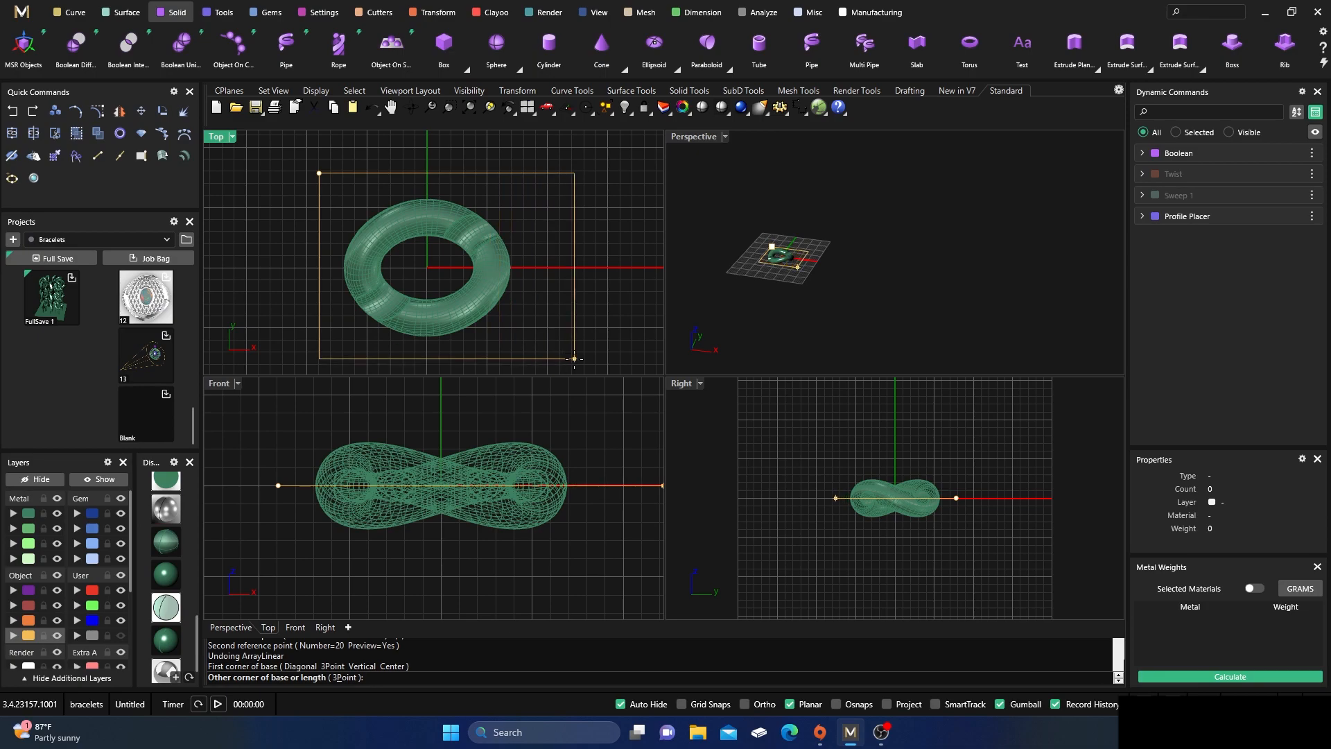
{"action": "left_click", "coordinate": [548, 360]}
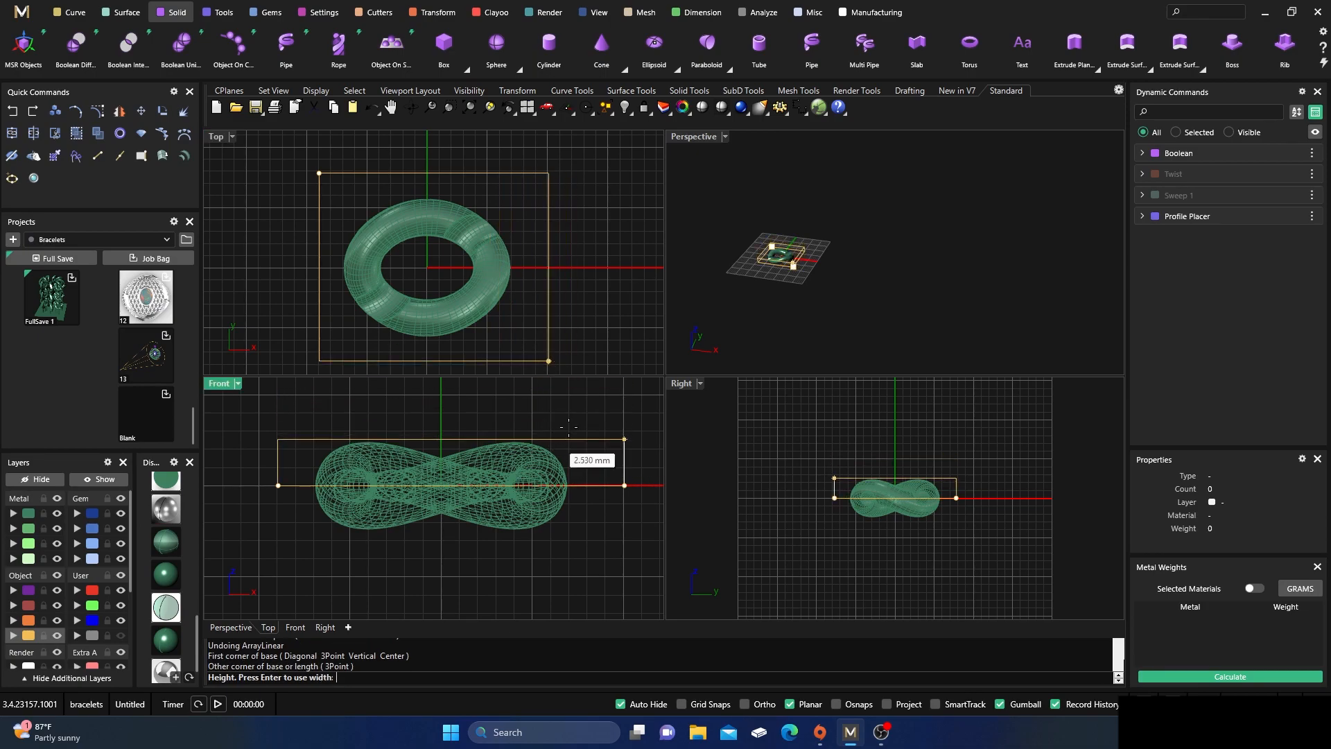
{"action": "scroll", "coordinate": [576, 416], "scroll_direction": "down", "scroll_amount": 3}
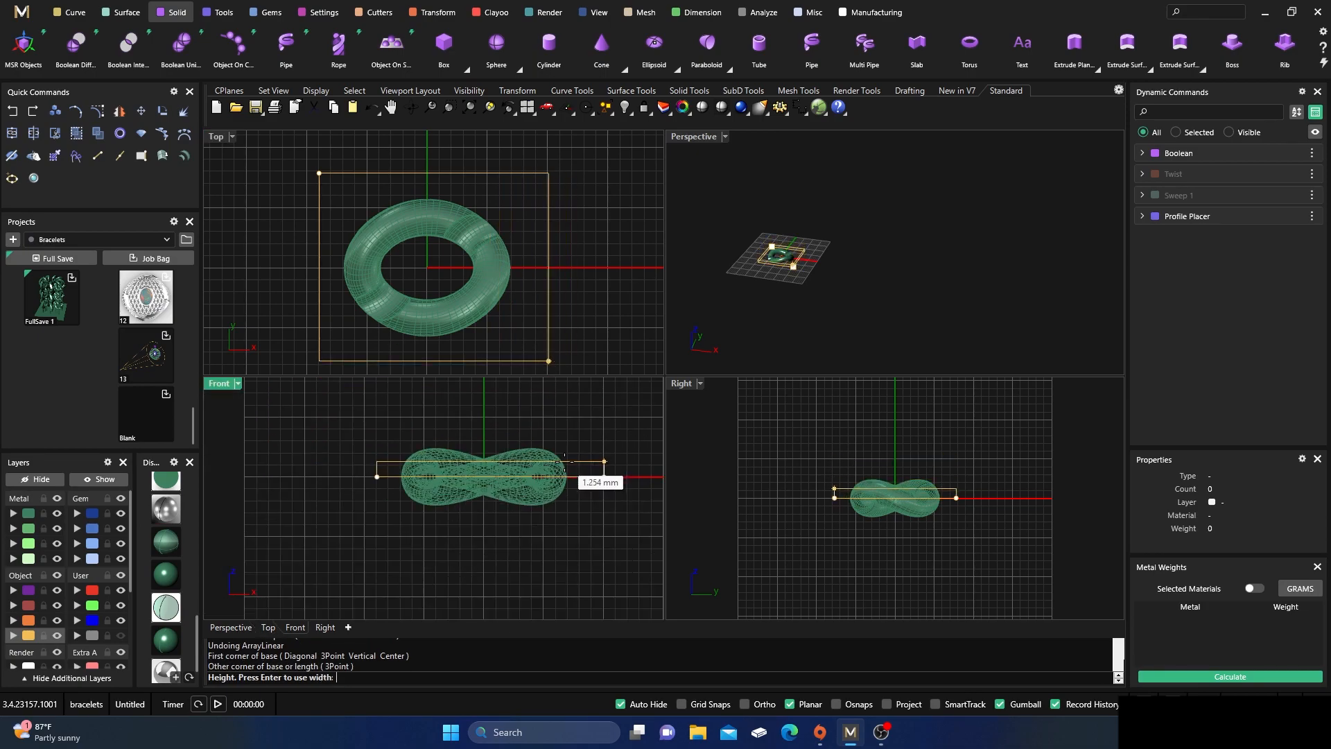
{"action": "left_click", "coordinate": [583, 401]}
{"action": "left_click", "coordinate": [554, 401]}
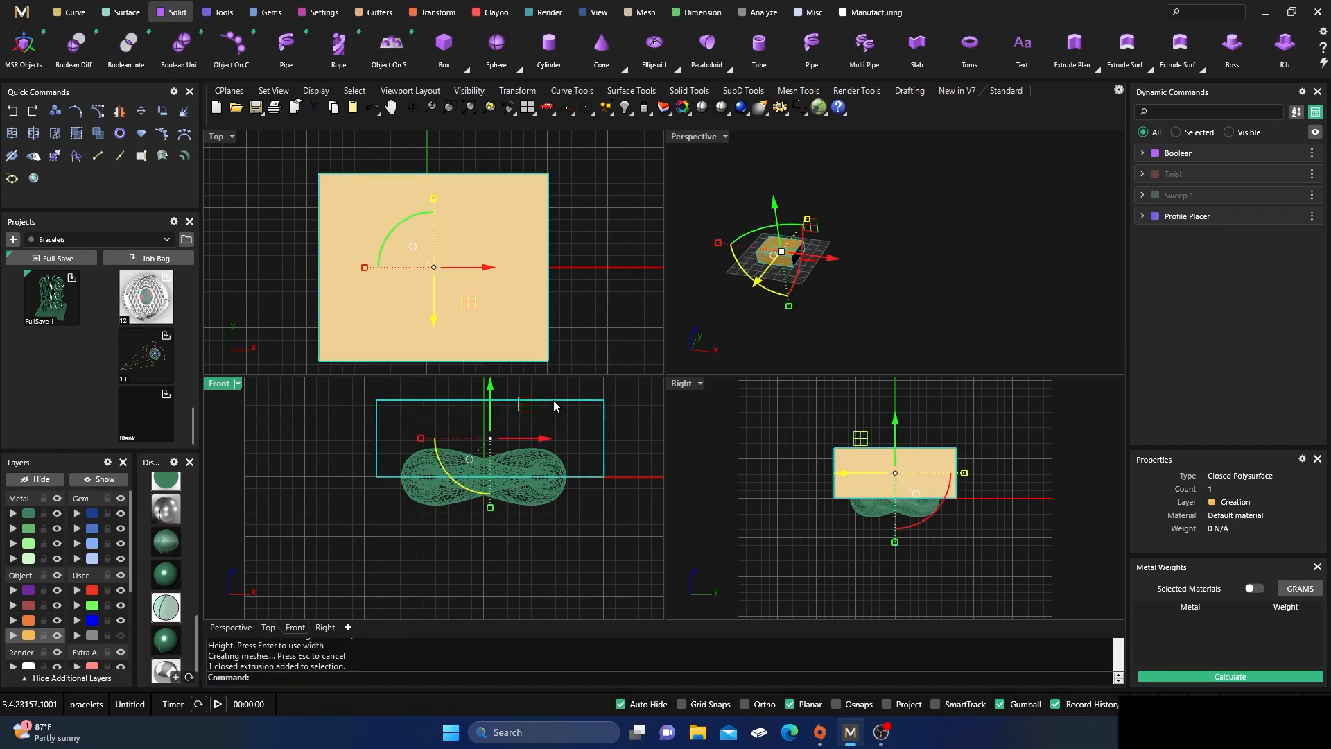
Step: Center the box on the origin with Center Objects
{"action": "left_click", "coordinate": [440, 15]}
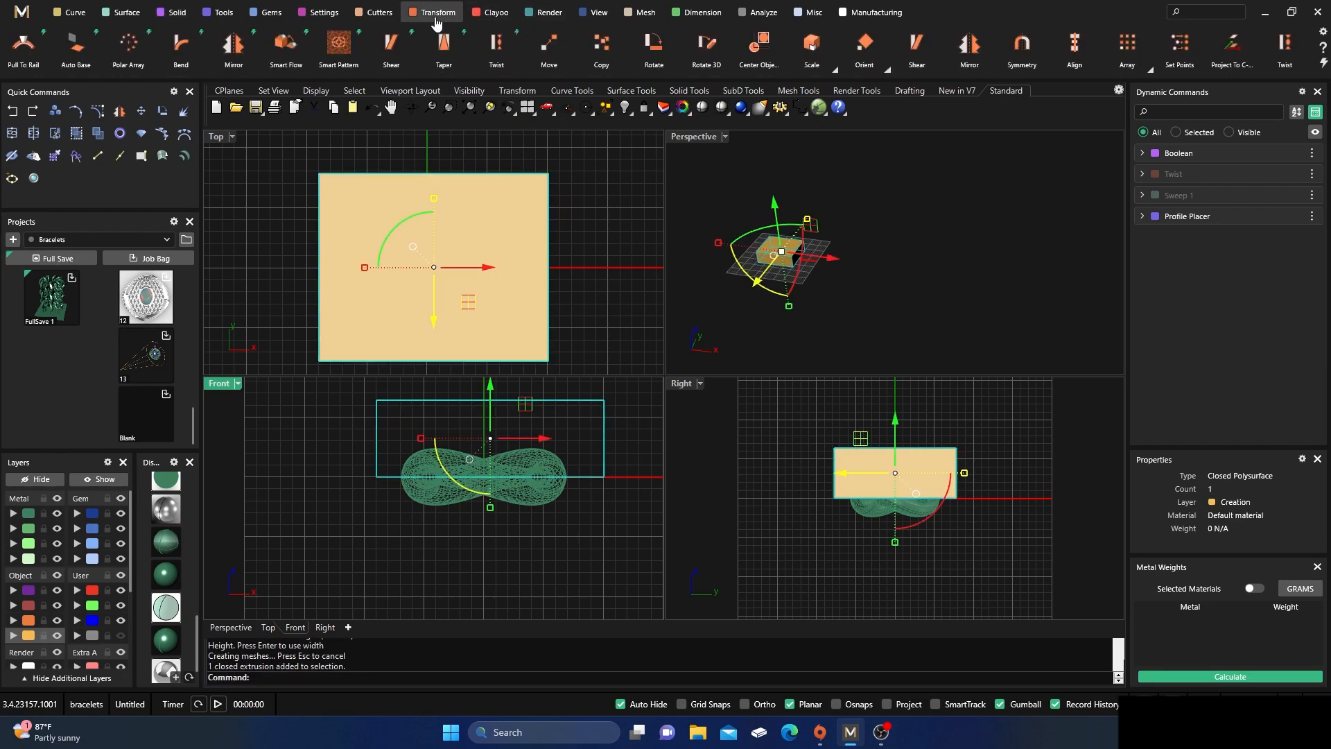
{"action": "left_click", "coordinate": [759, 47]}
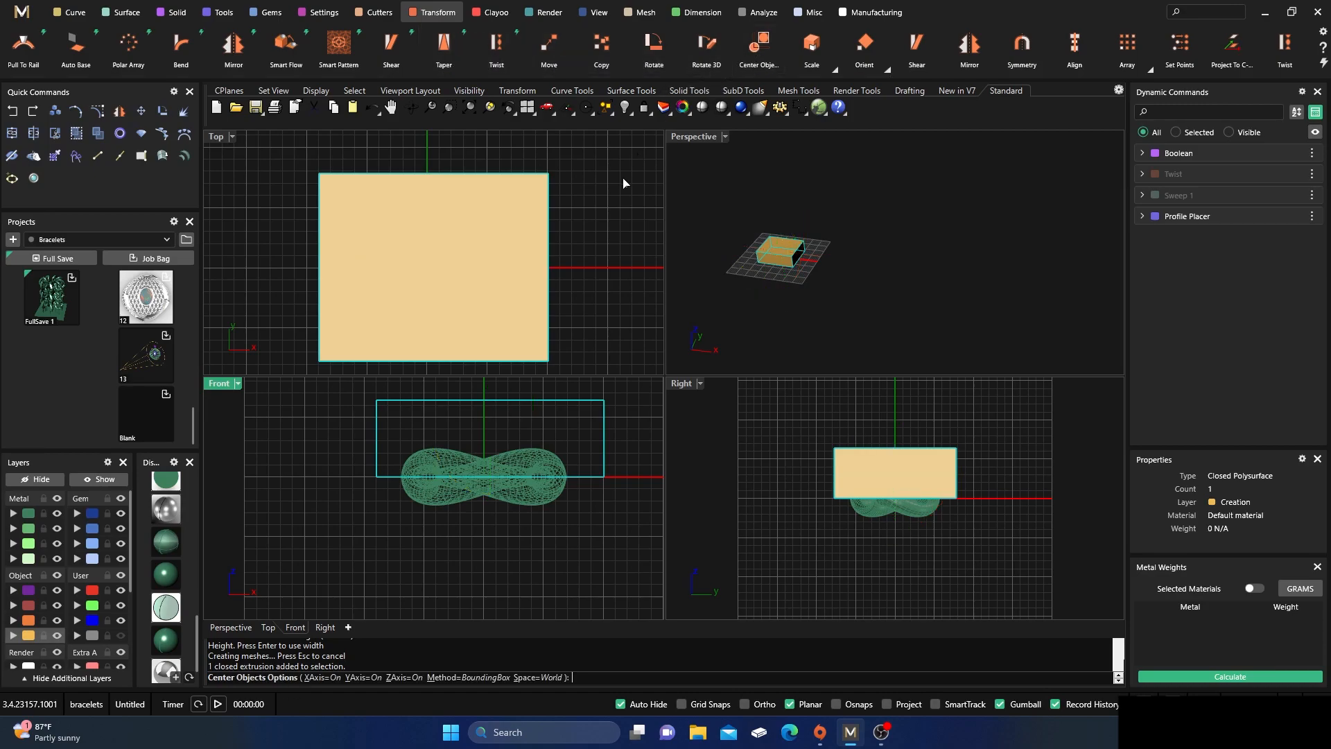
{"action": "left_click", "coordinate": [601, 277]}
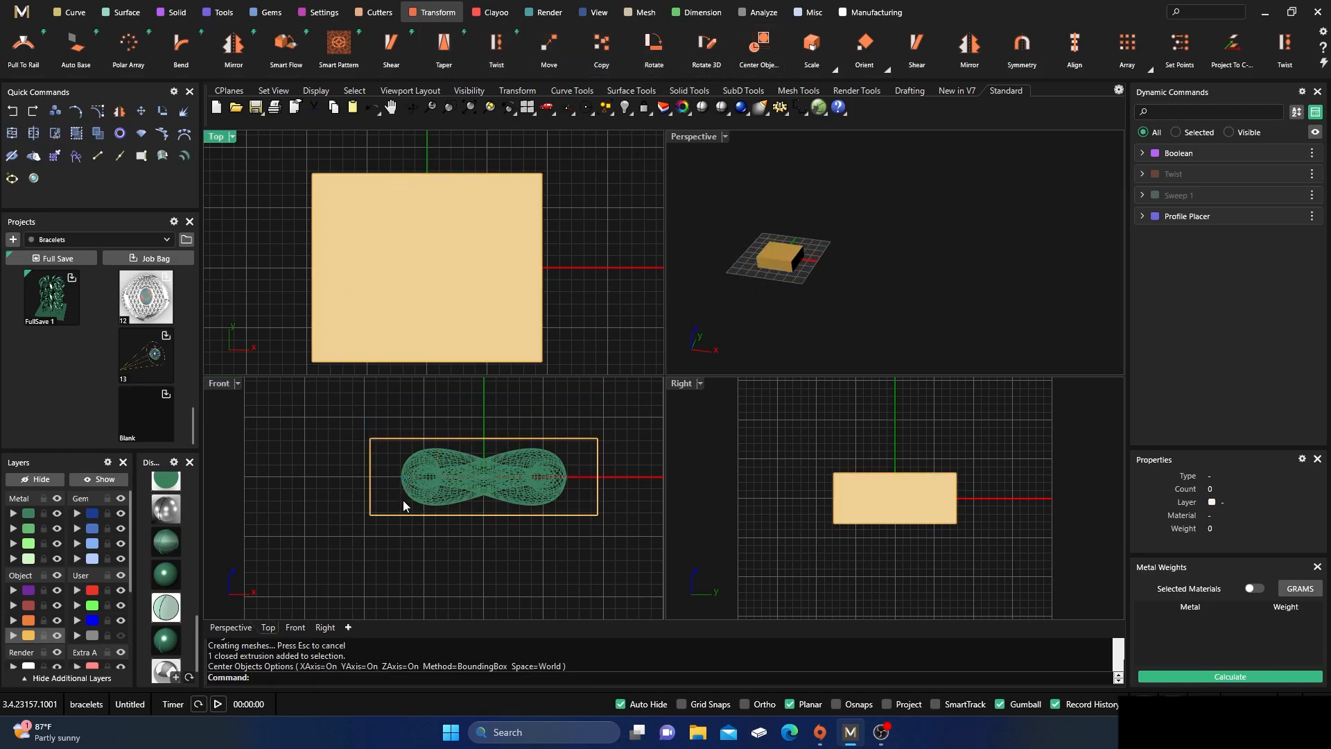
Step: Scale the box down along Y in the Top view and along Z in the Front view with the gumball
{"action": "left_click", "coordinate": [435, 359]}
{"action": "scroll", "coordinate": [411, 247], "scroll_direction": "down", "scroll_amount": 1}
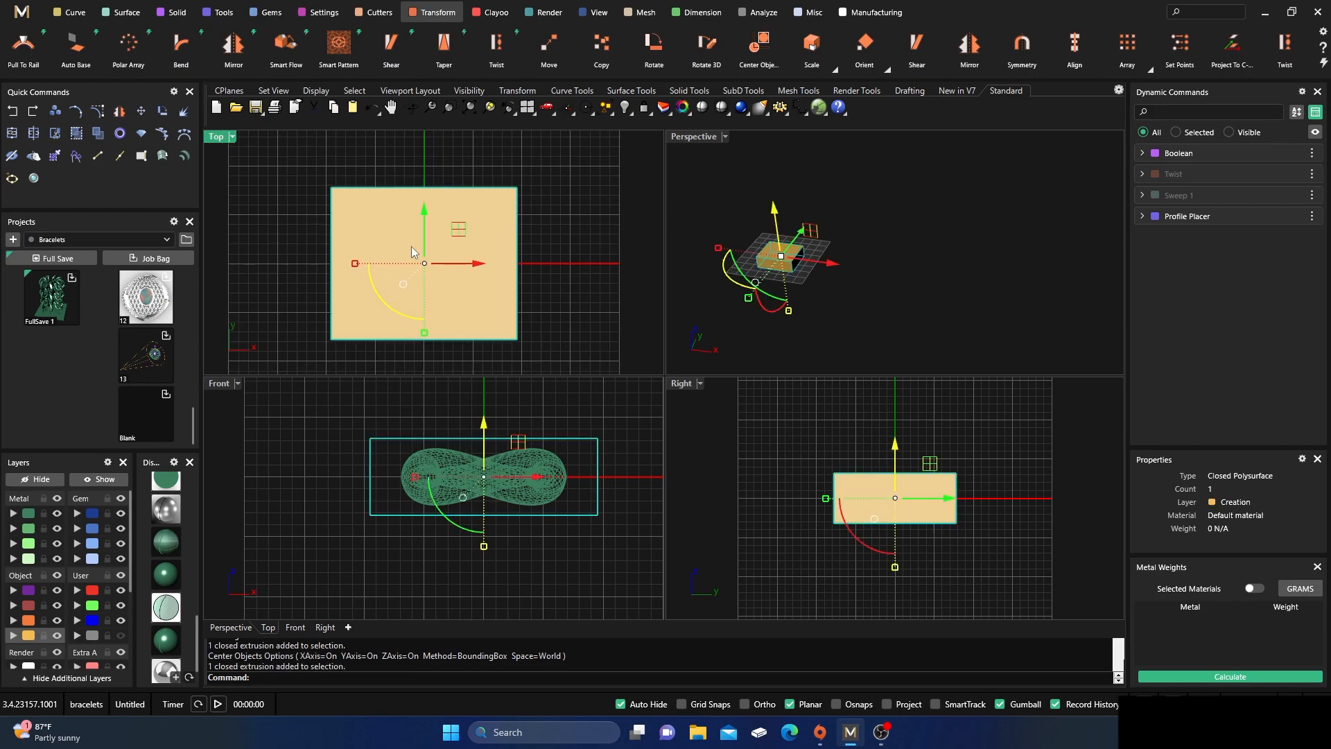
{"action": "left_click_drag", "start_coordinate": [423, 336], "coordinate": [426, 315]}
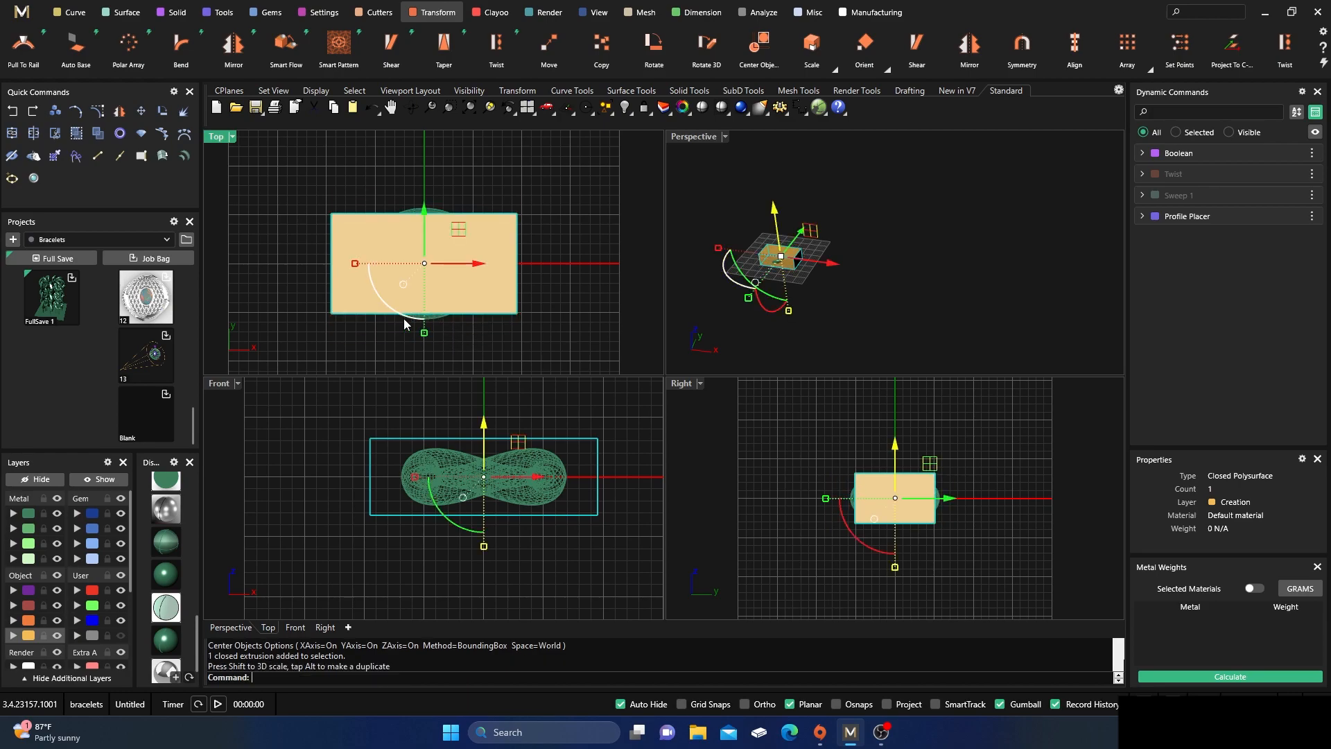
{"action": "scroll", "coordinate": [414, 285], "scroll_direction": "up", "scroll_amount": 2}
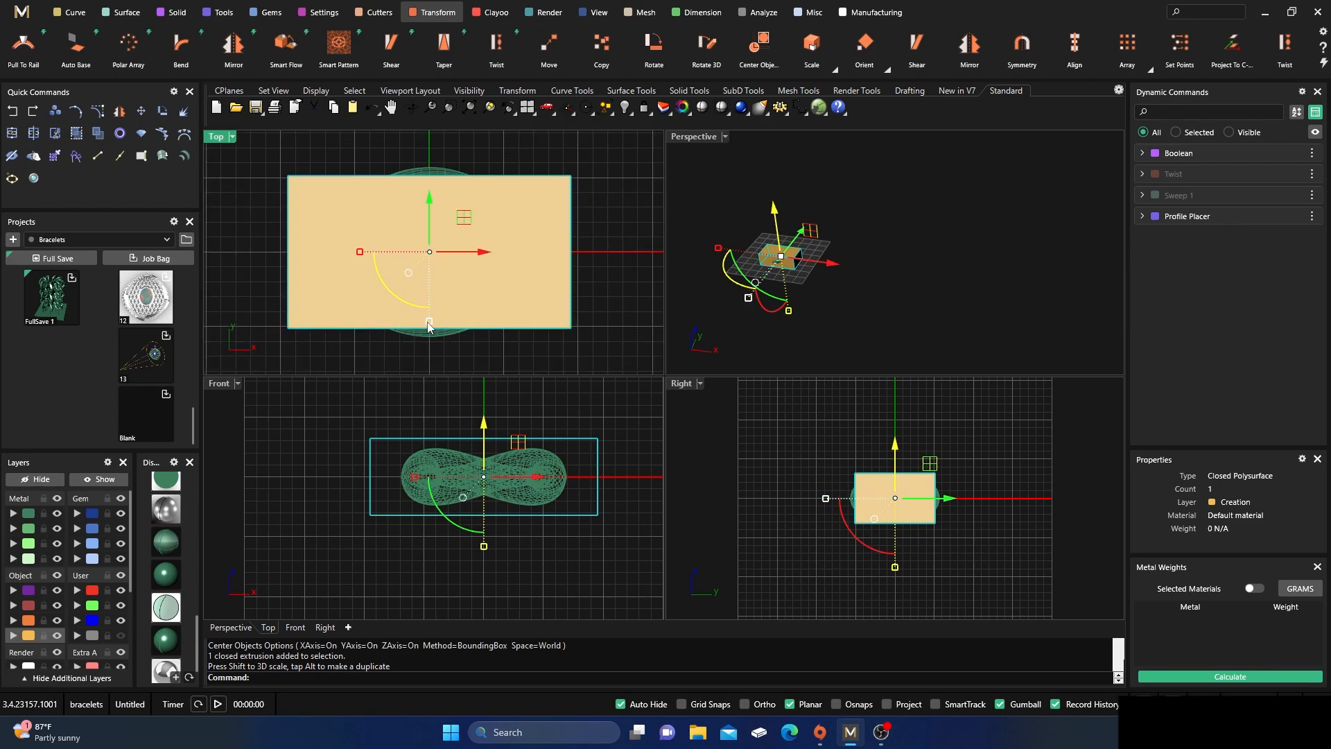
{"action": "mouse_move", "coordinate": [430, 322]}
{"action": "left_mouse_down"}
{"action": "mouse_move", "coordinate": [430, 303]}
{"action": "mouse_move", "coordinate": [430, 333]}
{"action": "mouse_move", "coordinate": [430, 320]}
{"action": "left_mouse_up"}
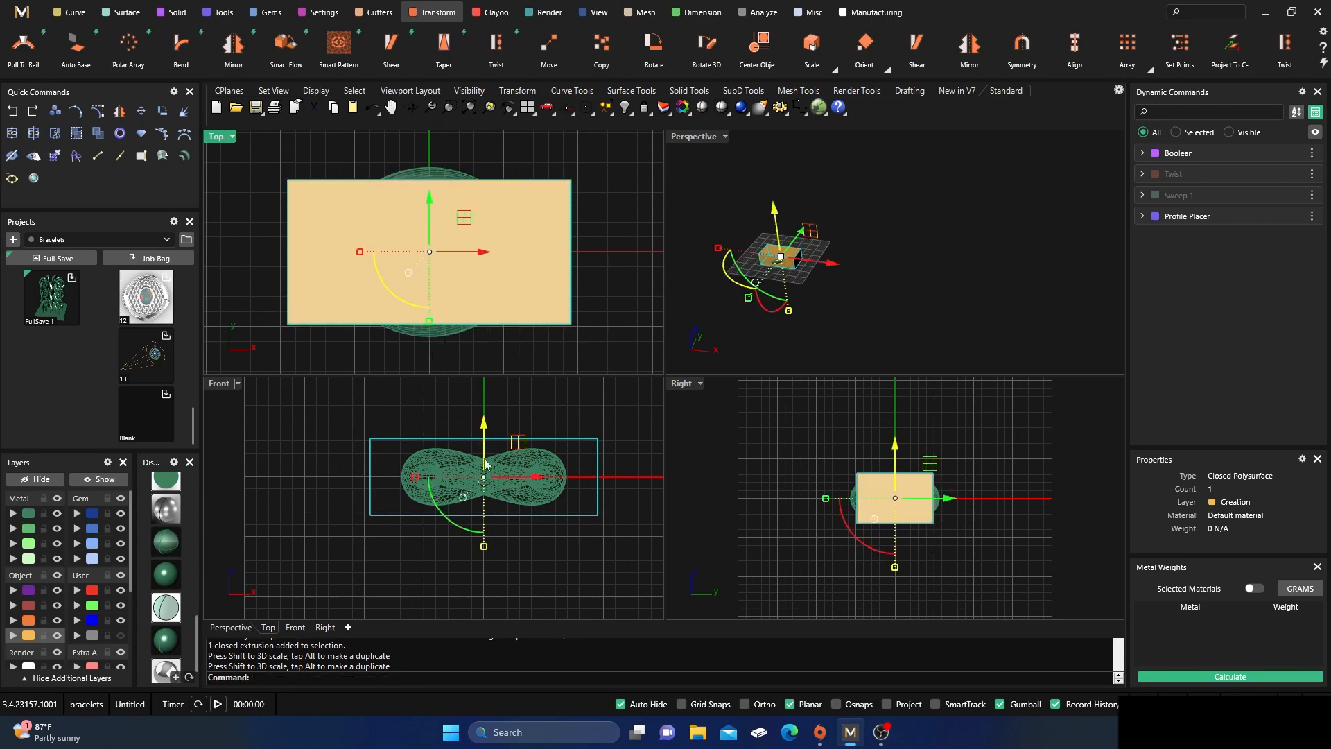
{"action": "scroll", "coordinate": [487, 554], "scroll_direction": "up", "scroll_amount": 5}
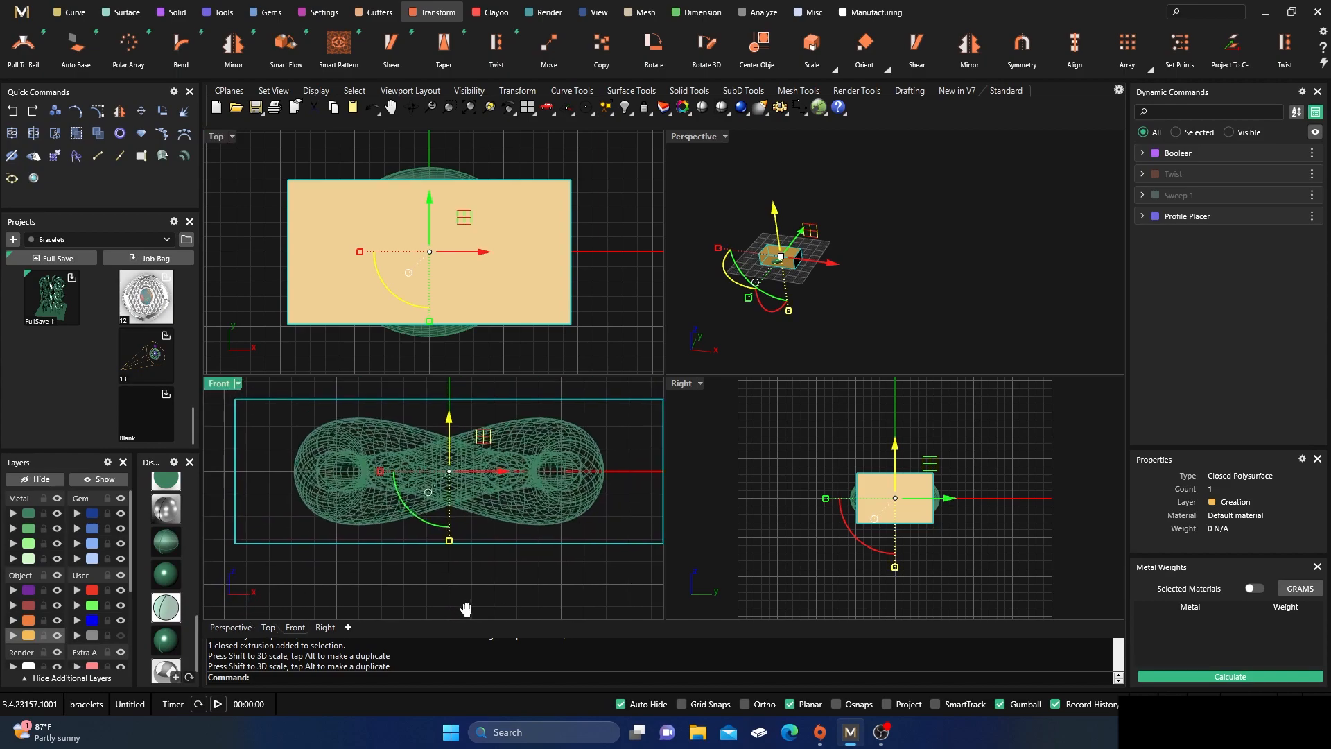
{"action": "left_click_drag", "start_coordinate": [416, 572], "coordinate": [425, 547]}
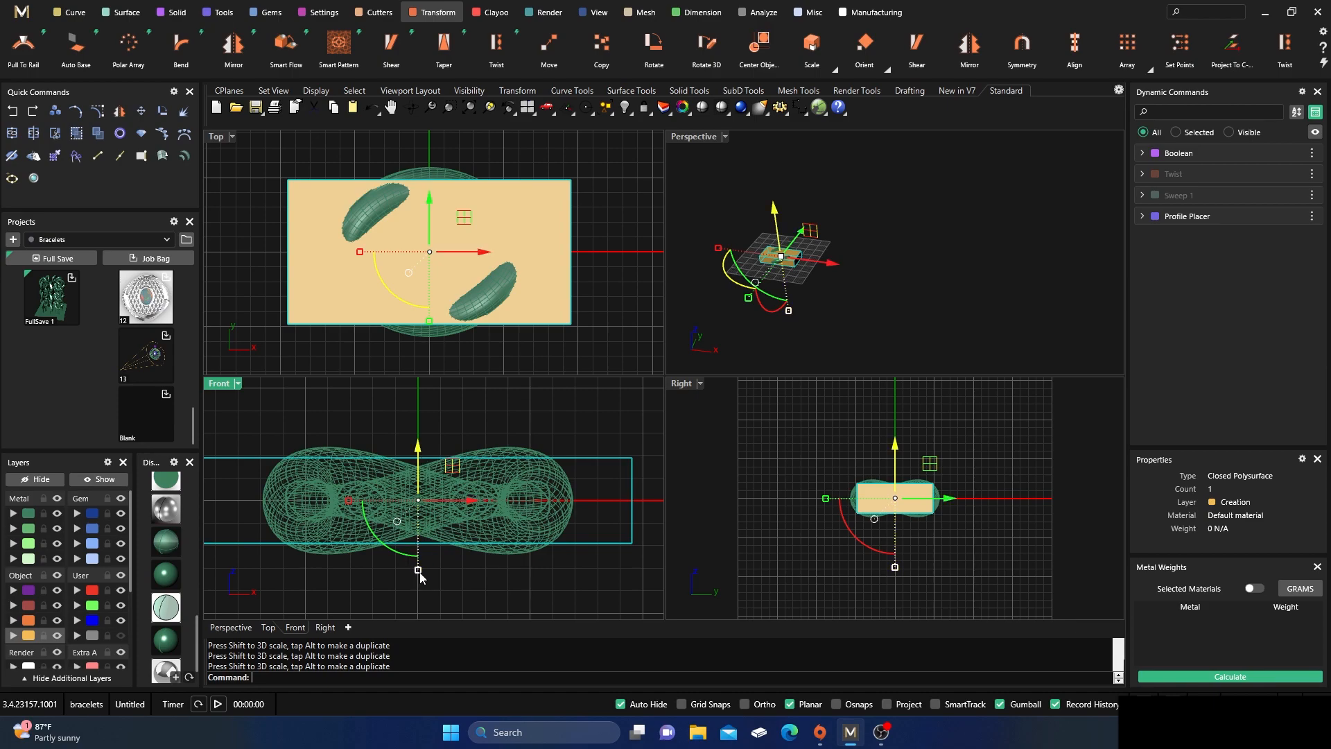
{"action": "left_click_drag", "start_coordinate": [419, 574], "coordinate": [425, 578]}
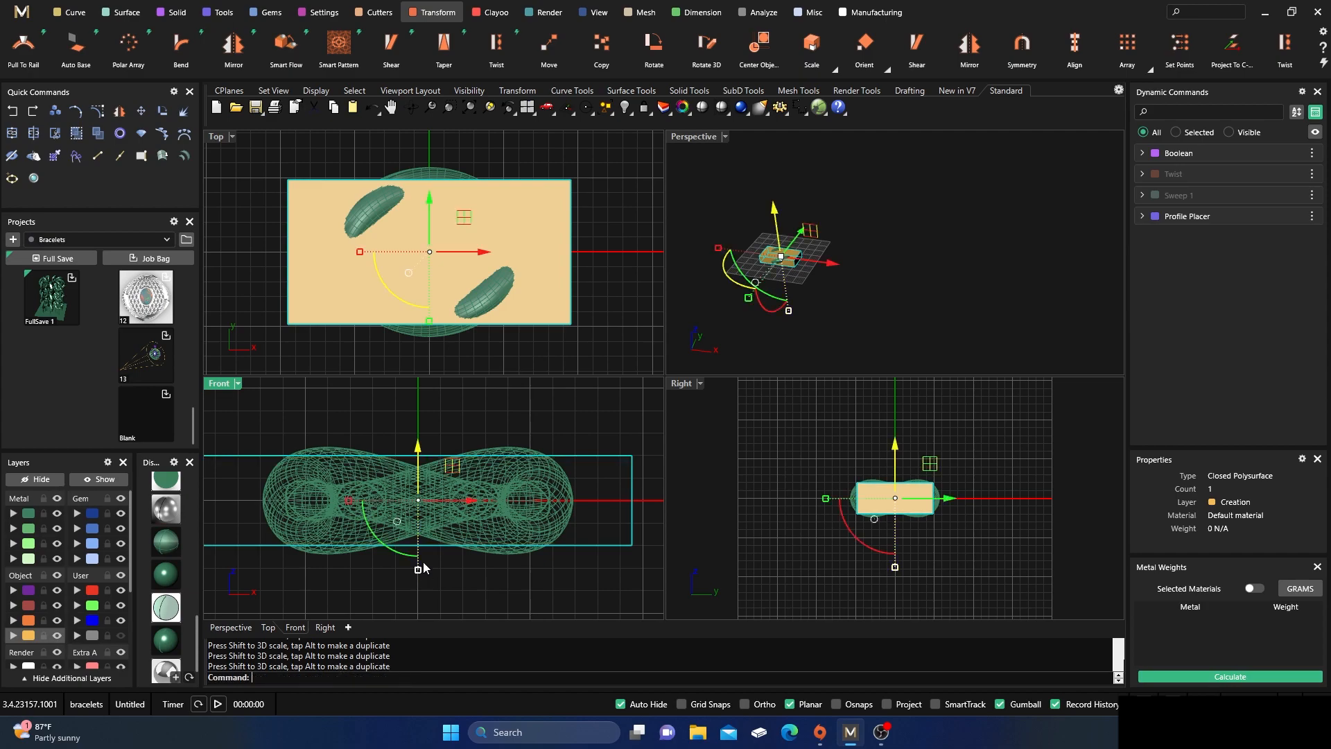
{"action": "right_click", "coordinate": [544, 152]}
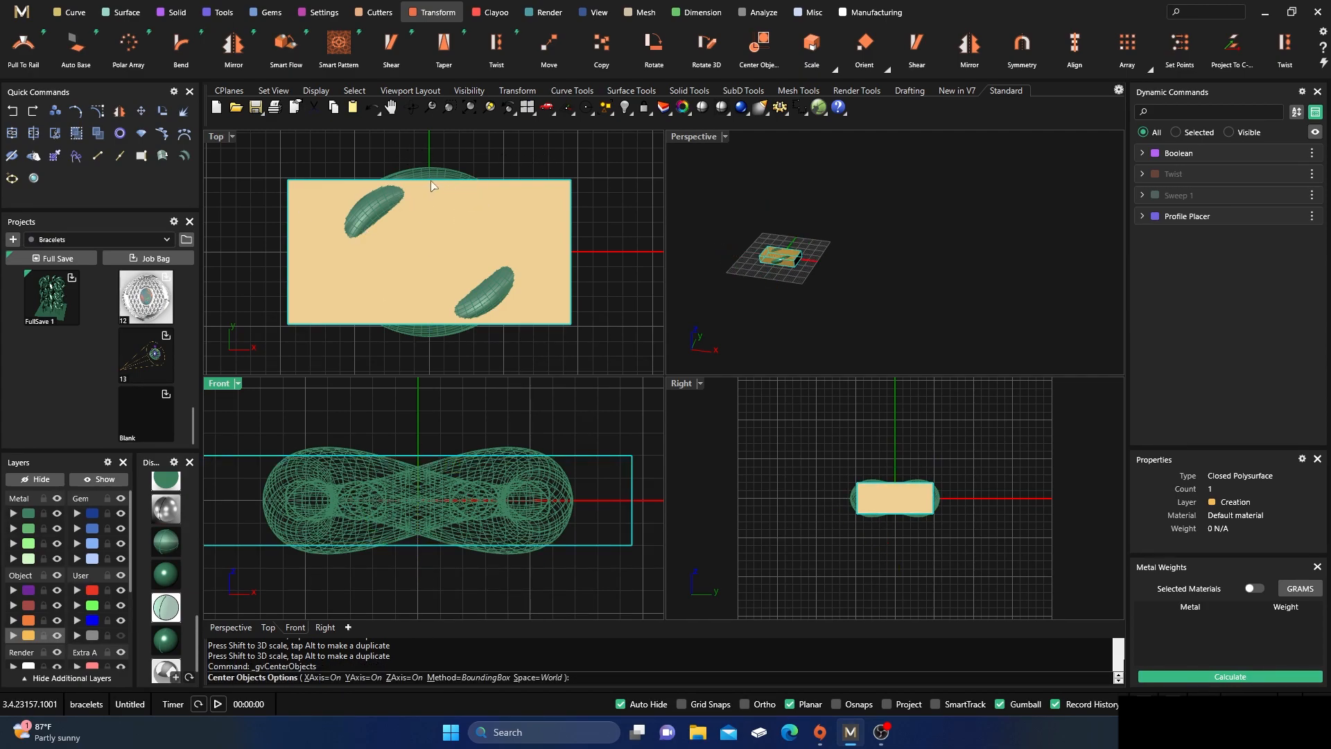
{"action": "left_click", "coordinate": [178, 13]}
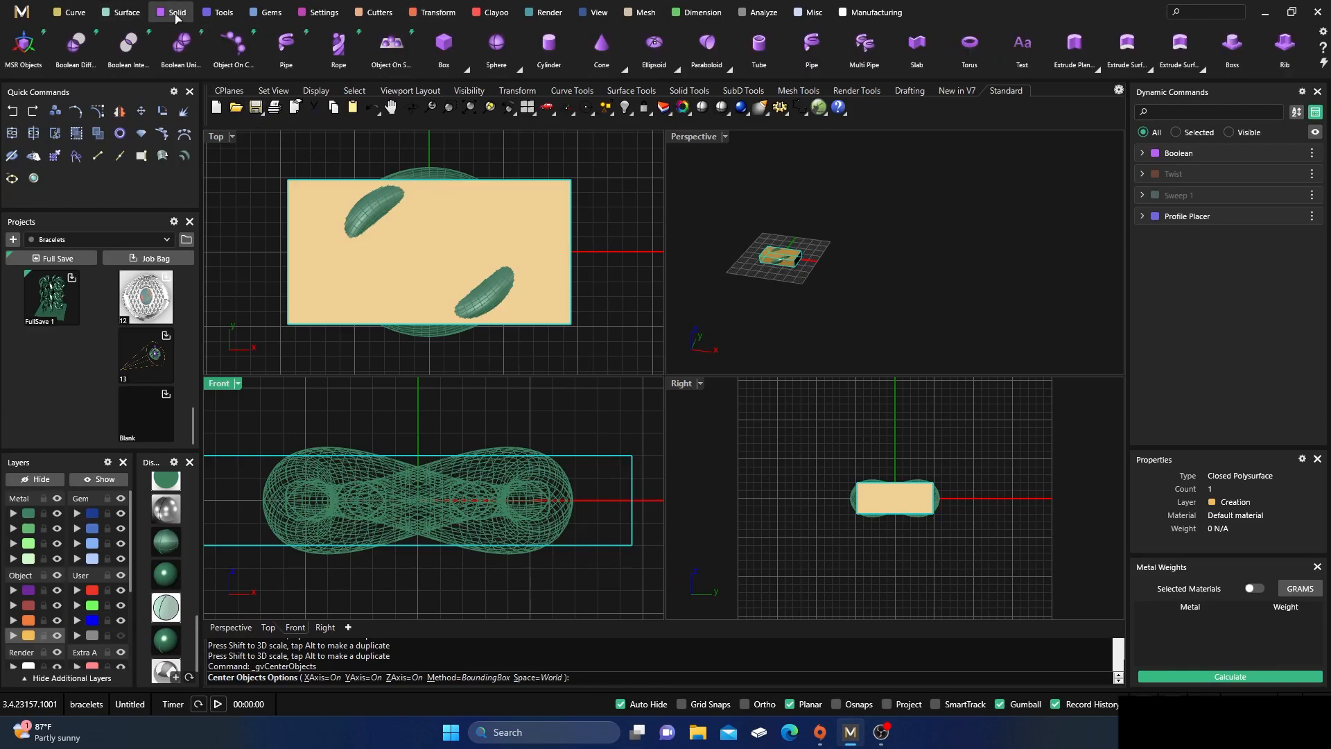
{"action": "left_click", "coordinate": [126, 46]}
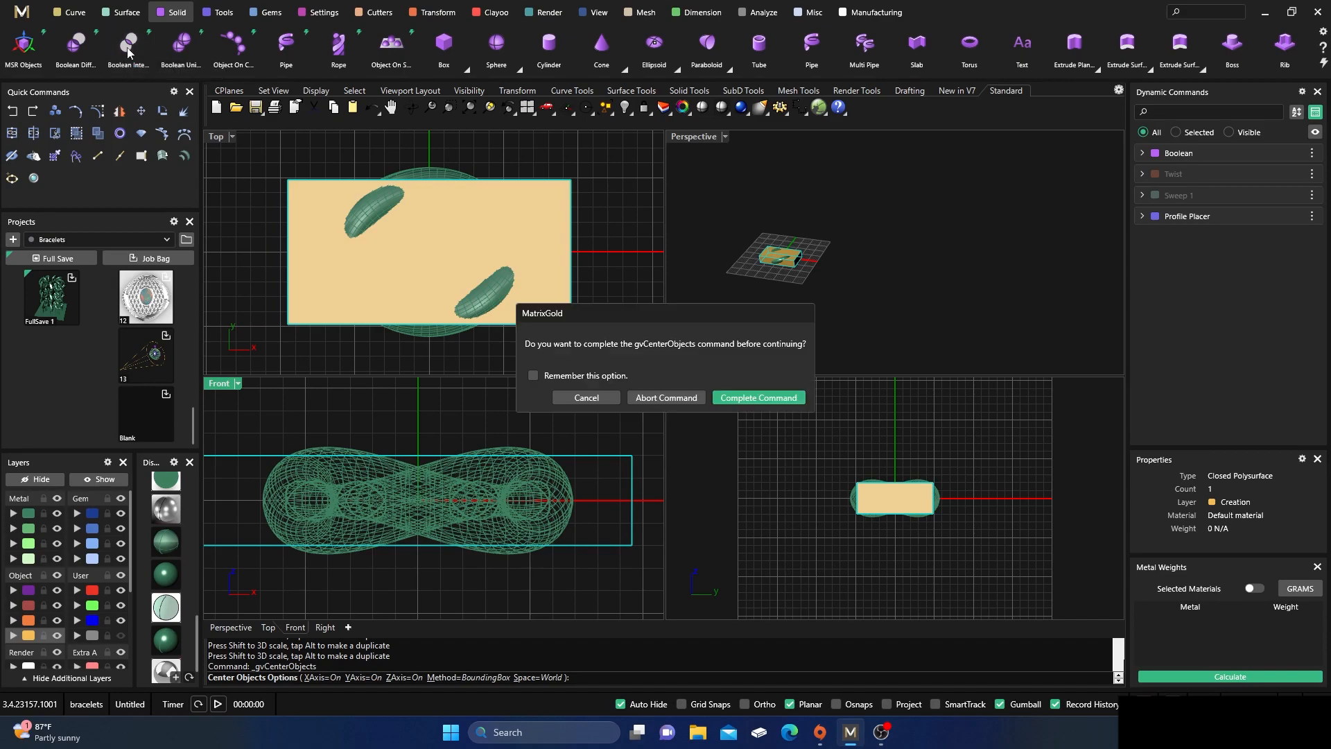
{"action": "left_click", "coordinate": [667, 398]}
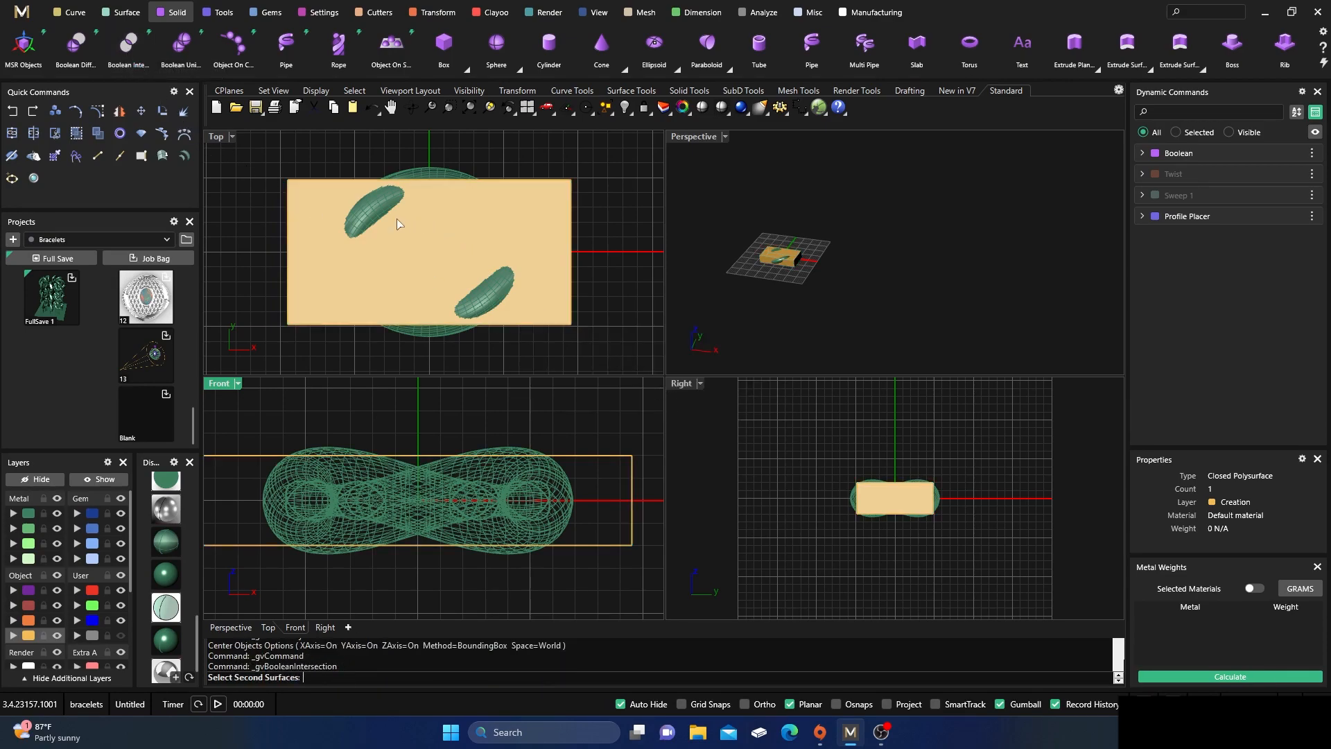
{"action": "right_click", "coordinate": [615, 185]}
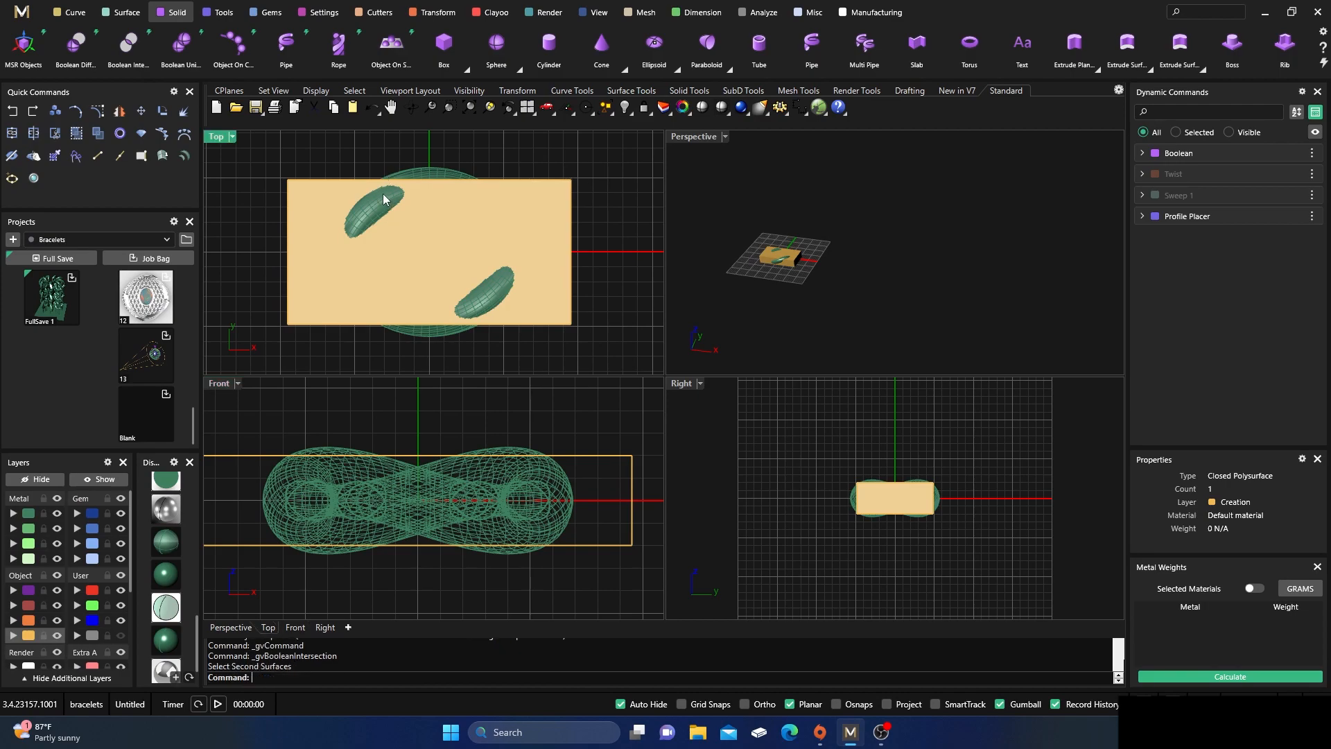
Step: Boolean-intersect the twisted link with the box, then delete the leftover box
{"action": "left_click", "coordinate": [128, 43]}
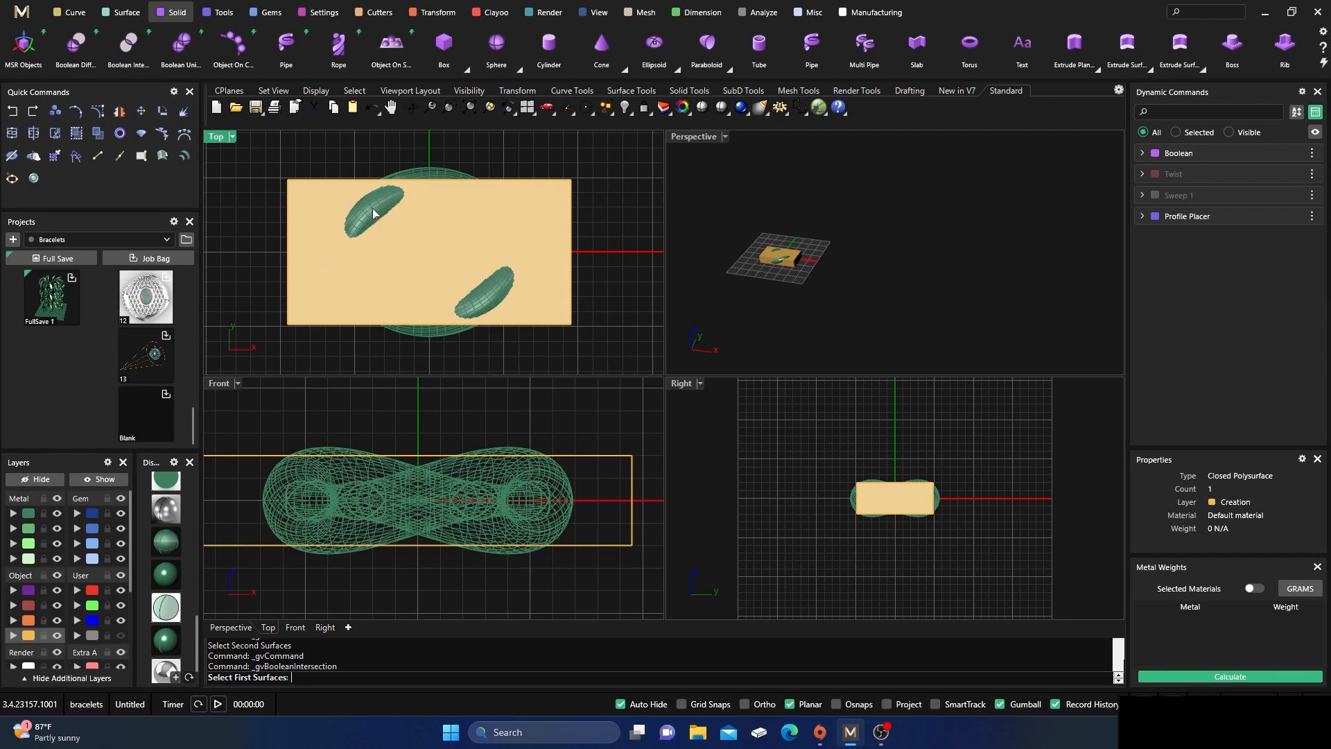
{"action": "left_click", "coordinate": [373, 214]}
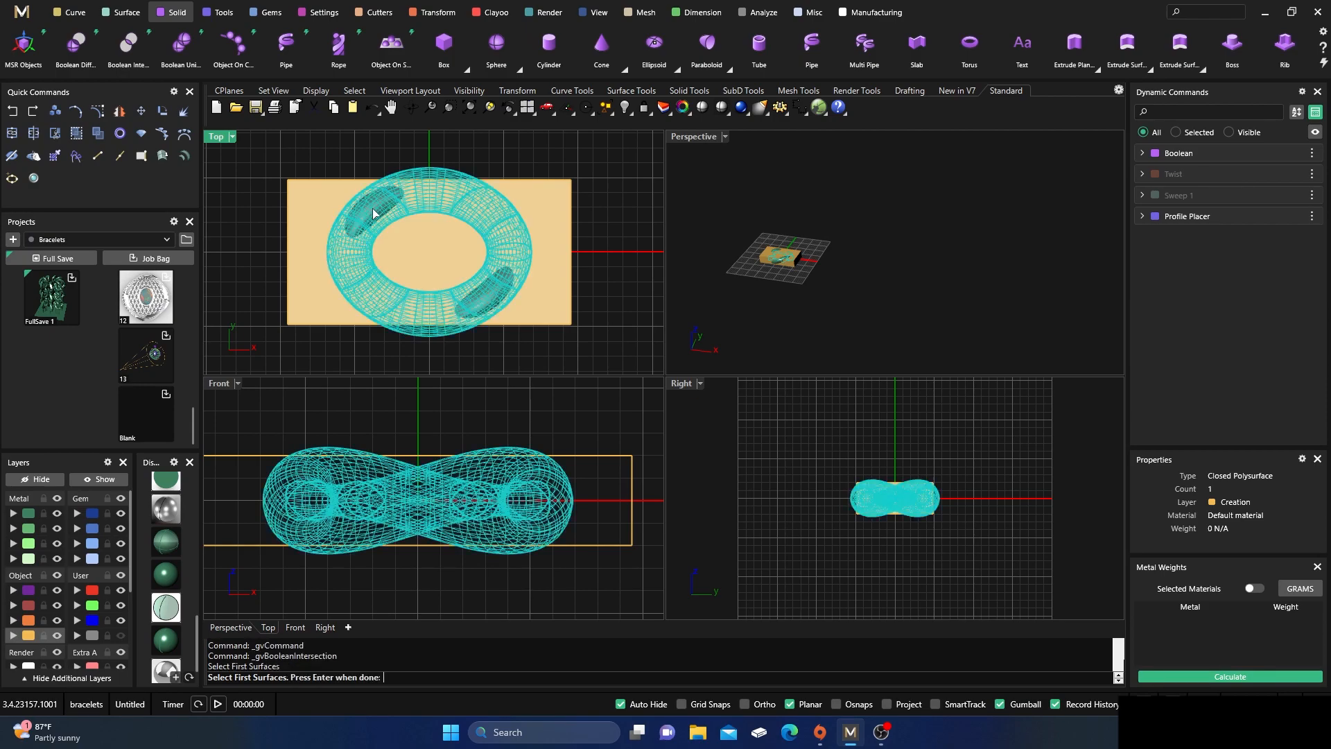
{"action": "key", "text": "Return"}
{"action": "left_click", "coordinate": [349, 195]}
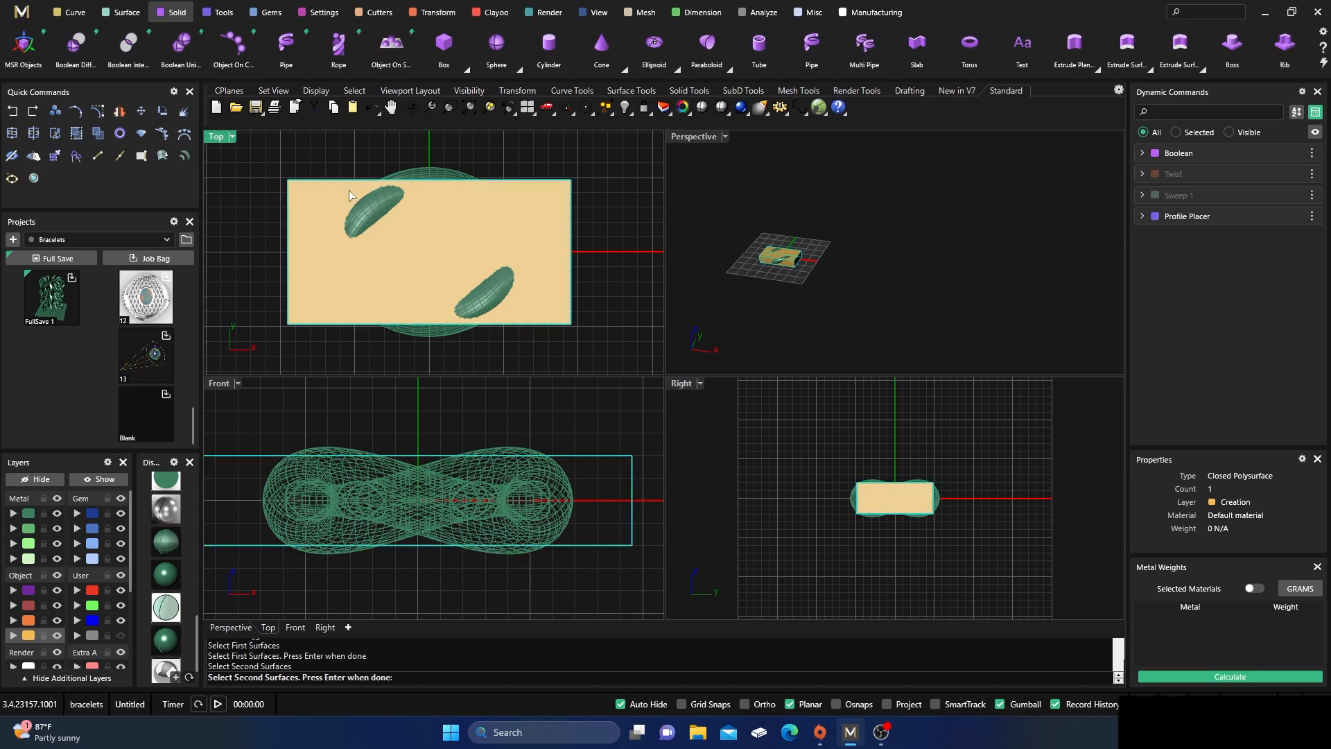
{"action": "key", "text": "Return"}
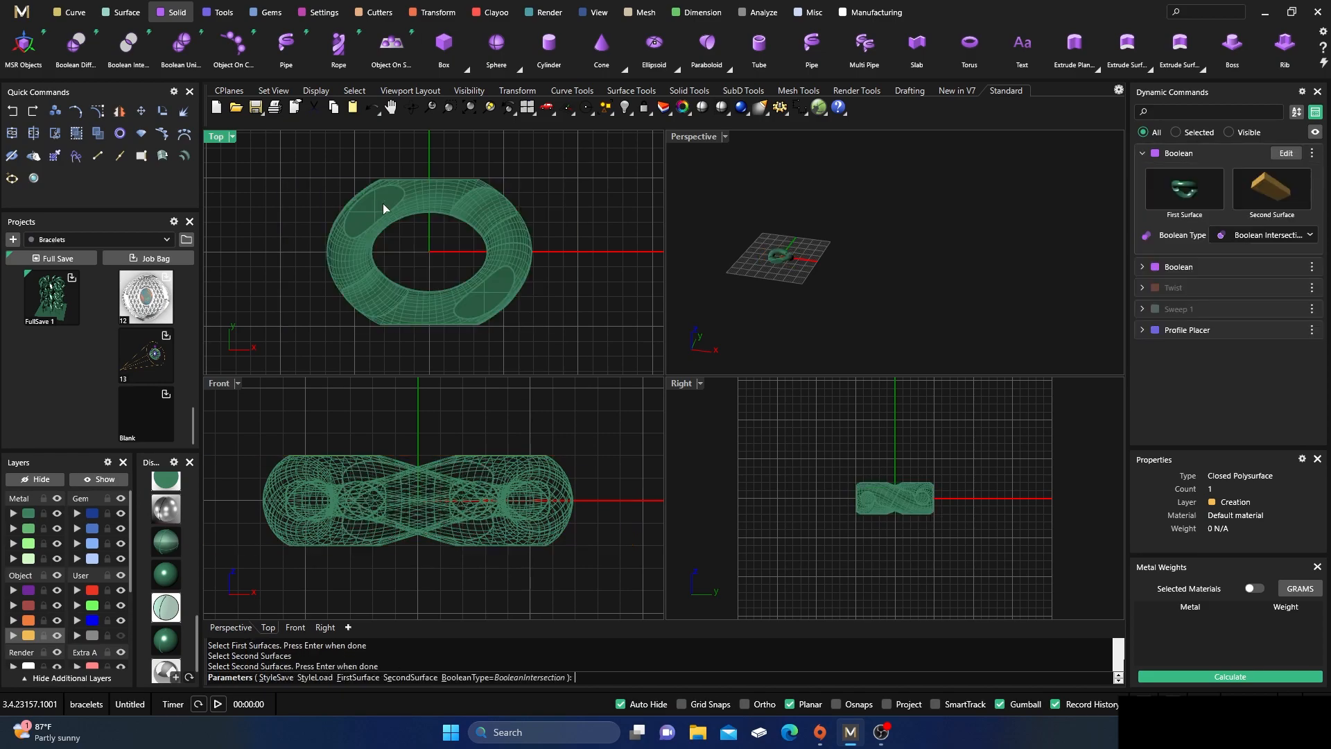
{"action": "key", "text": "Return"}
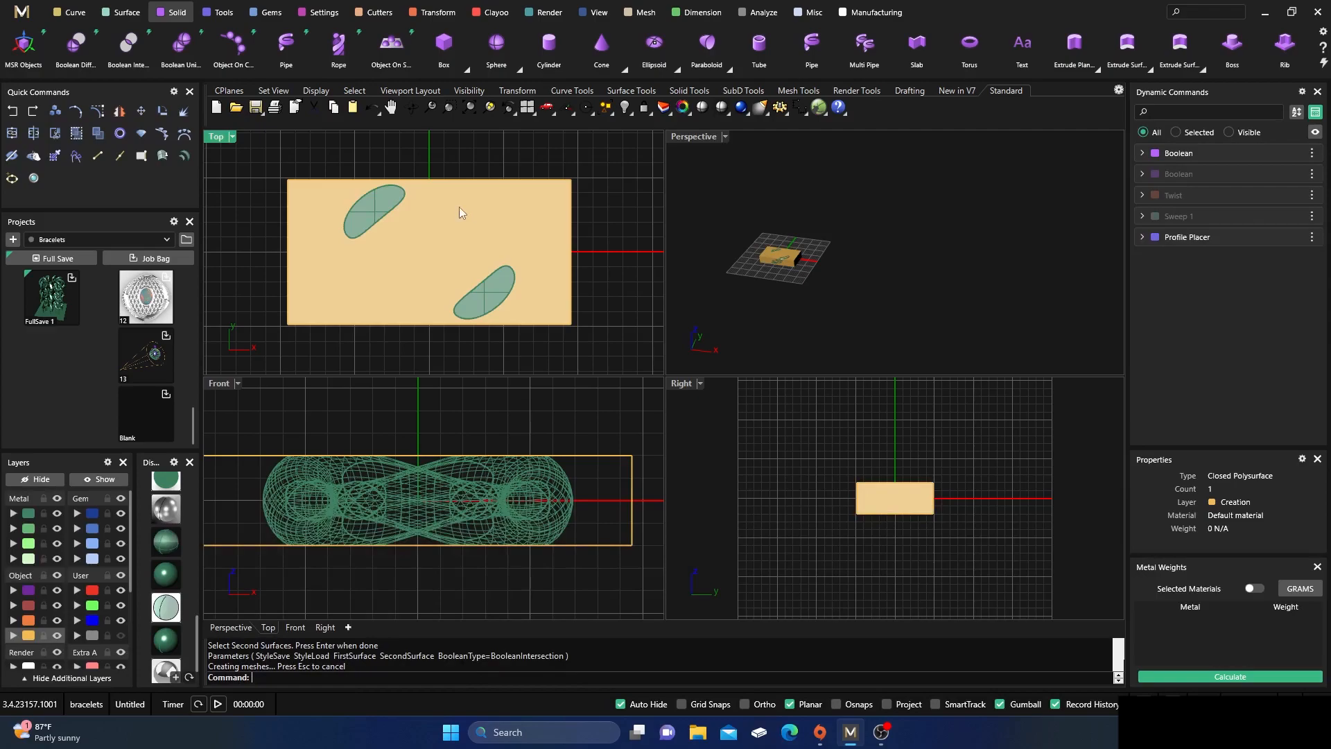
{"action": "left_click", "coordinate": [560, 211]}
{"action": "key", "text": "Delete"}
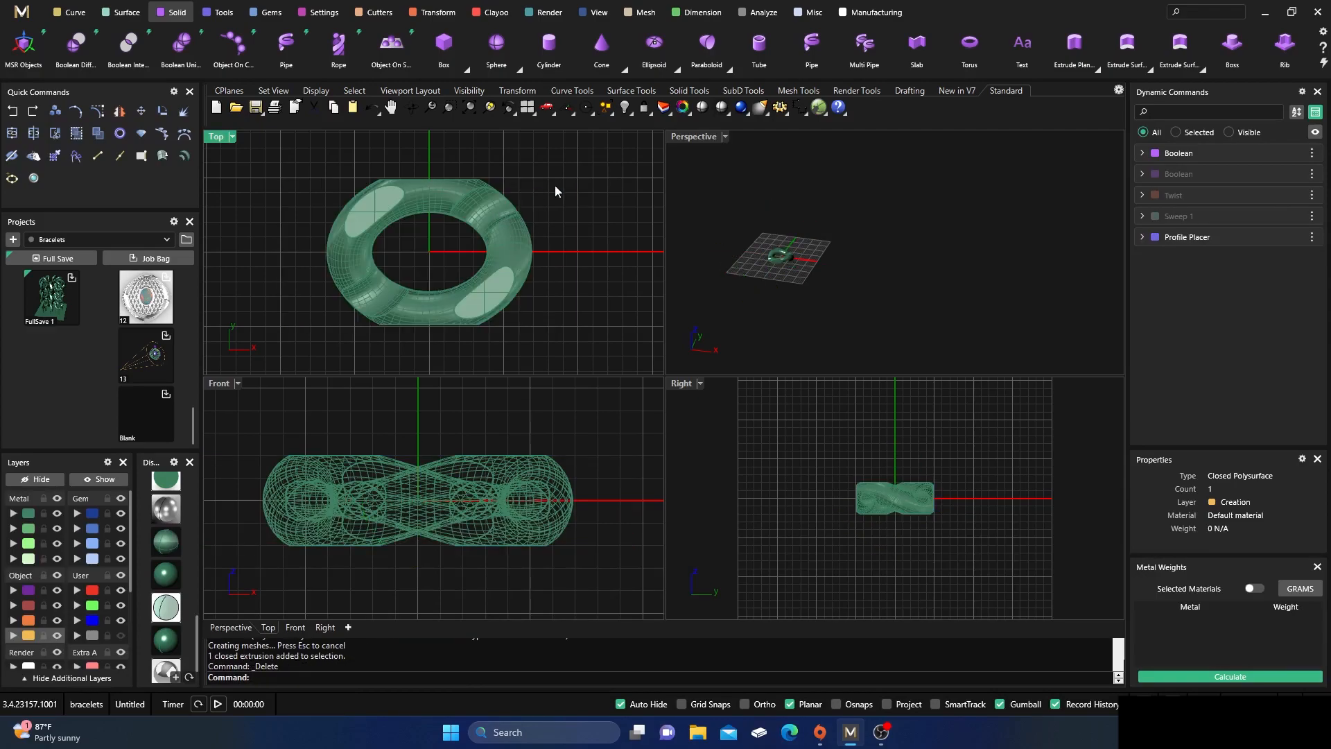
Step: Inspect the trimmed link in a maximized Perspective view, then return to the four-viewport layout
{"action": "double_click", "coordinate": [693, 137]}
{"action": "scroll", "coordinate": [458, 370], "scroll_direction": "up", "scroll_amount": 5}
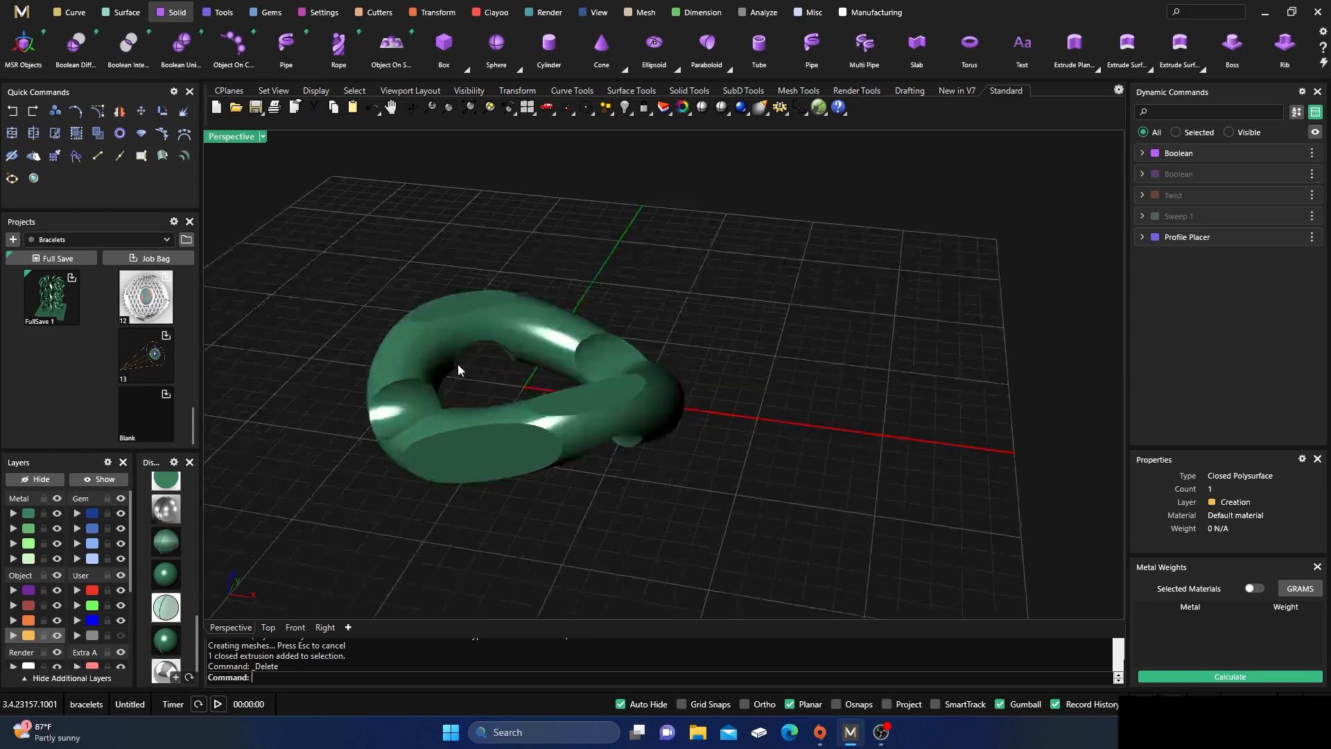
{"action": "scroll", "coordinate": [458, 369], "scroll_direction": "up", "scroll_amount": 5}
{"action": "right_click_drag", "start_coordinate": [571, 339], "coordinate": [576, 295]}
{"action": "scroll", "coordinate": [576, 295], "scroll_direction": "down", "scroll_amount": 8}
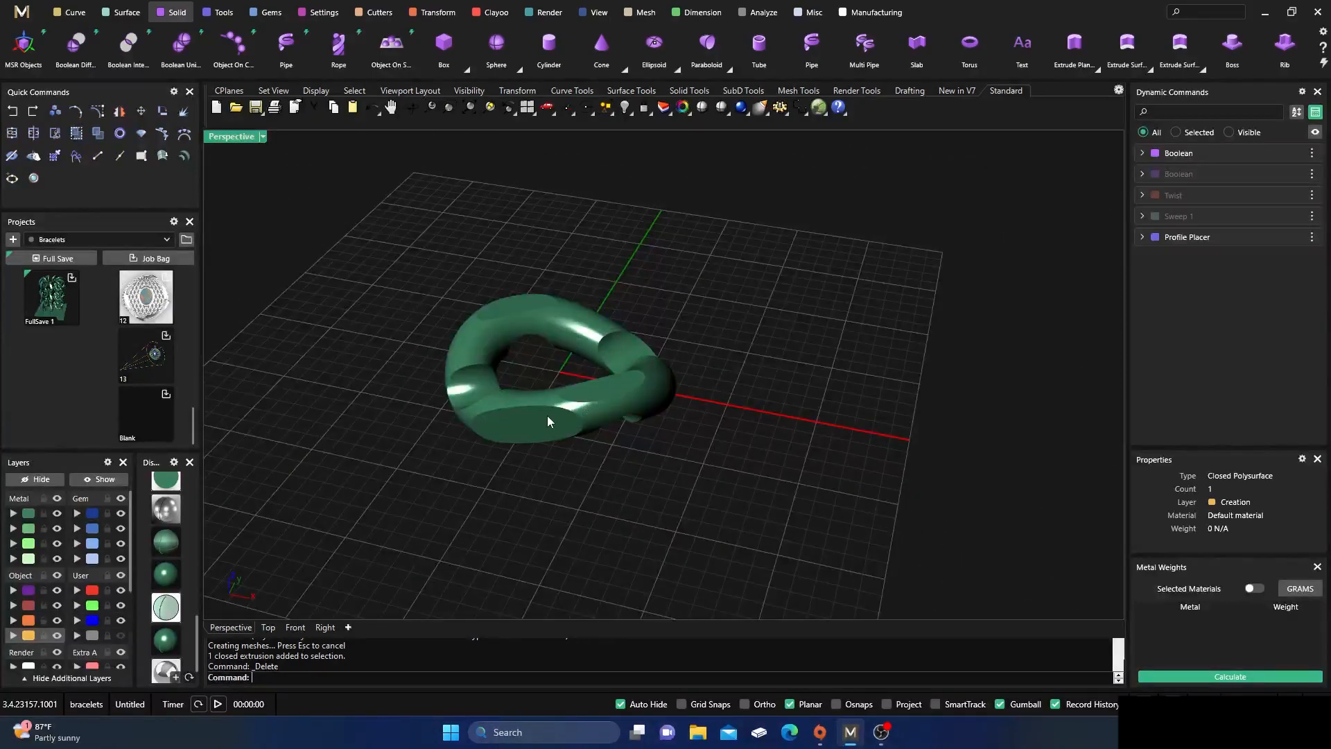
{"action": "double_click", "coordinate": [241, 137]}
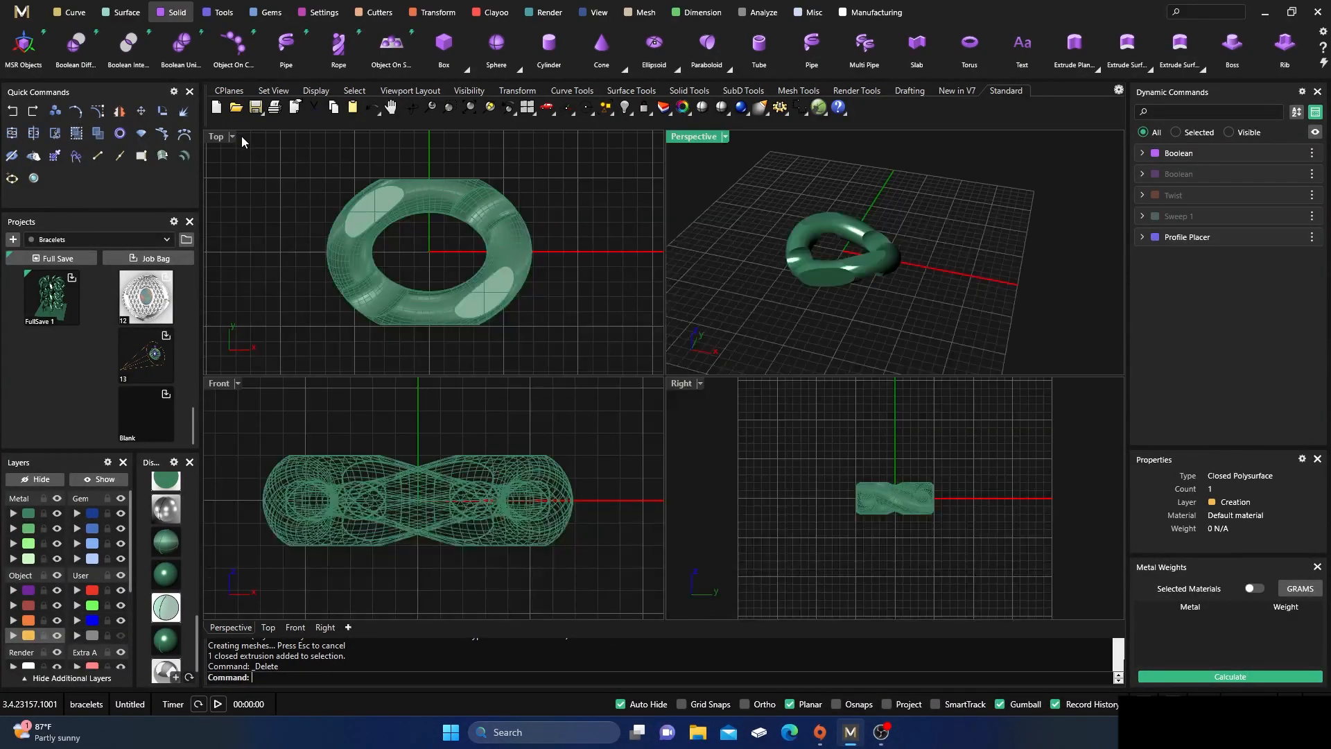
Step: Linear-array the link 20 times along X, from reference point 0 to about 7.27 mm in the Top view
{"action": "left_click", "coordinate": [385, 201]}
{"action": "scroll", "coordinate": [414, 167], "scroll_direction": "down", "scroll_amount": 3}
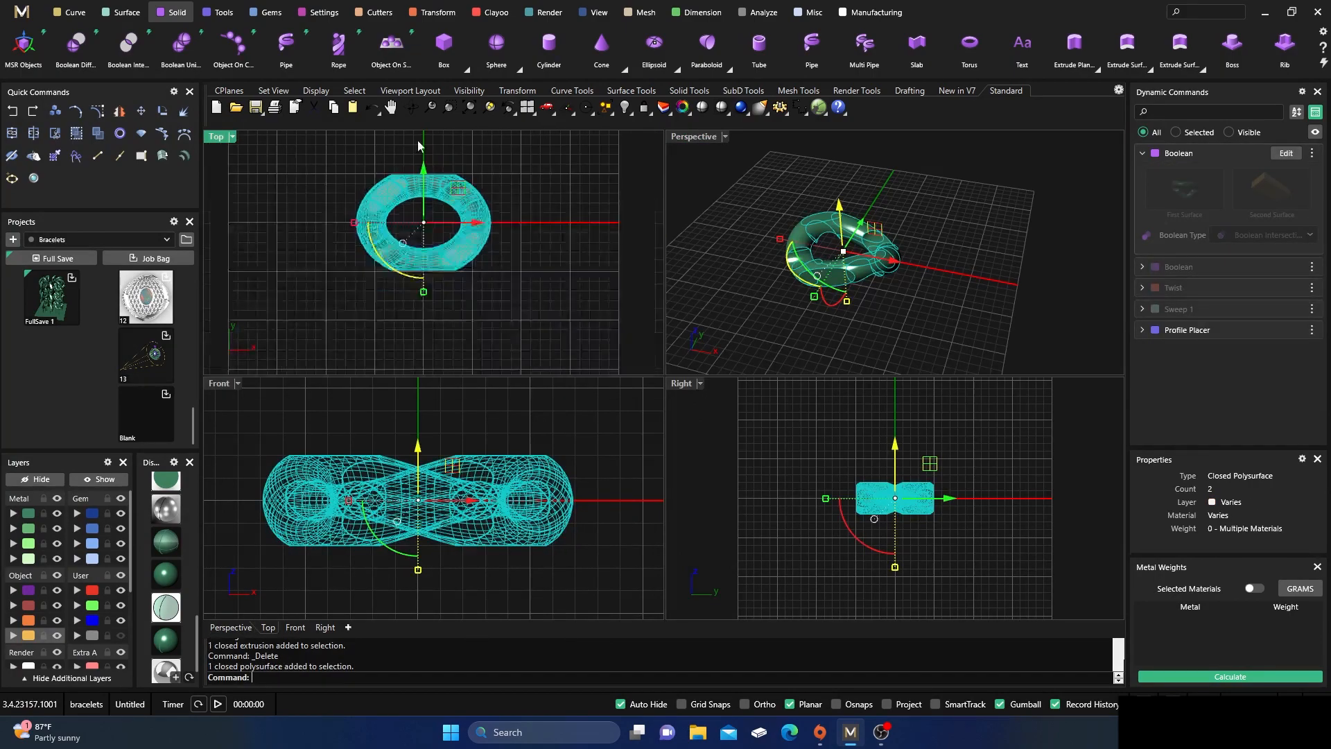
{"action": "left_click", "coordinate": [440, 12]}
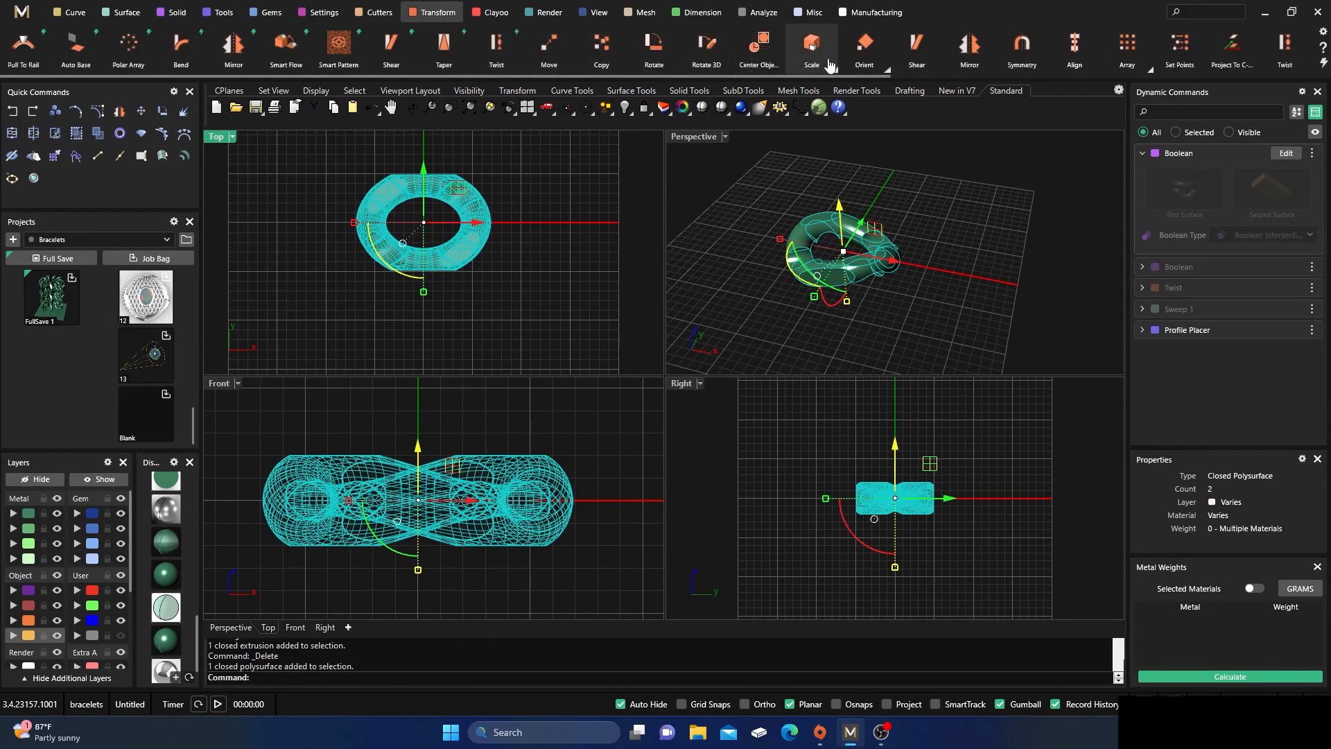
{"action": "left_click", "coordinate": [1149, 67]}
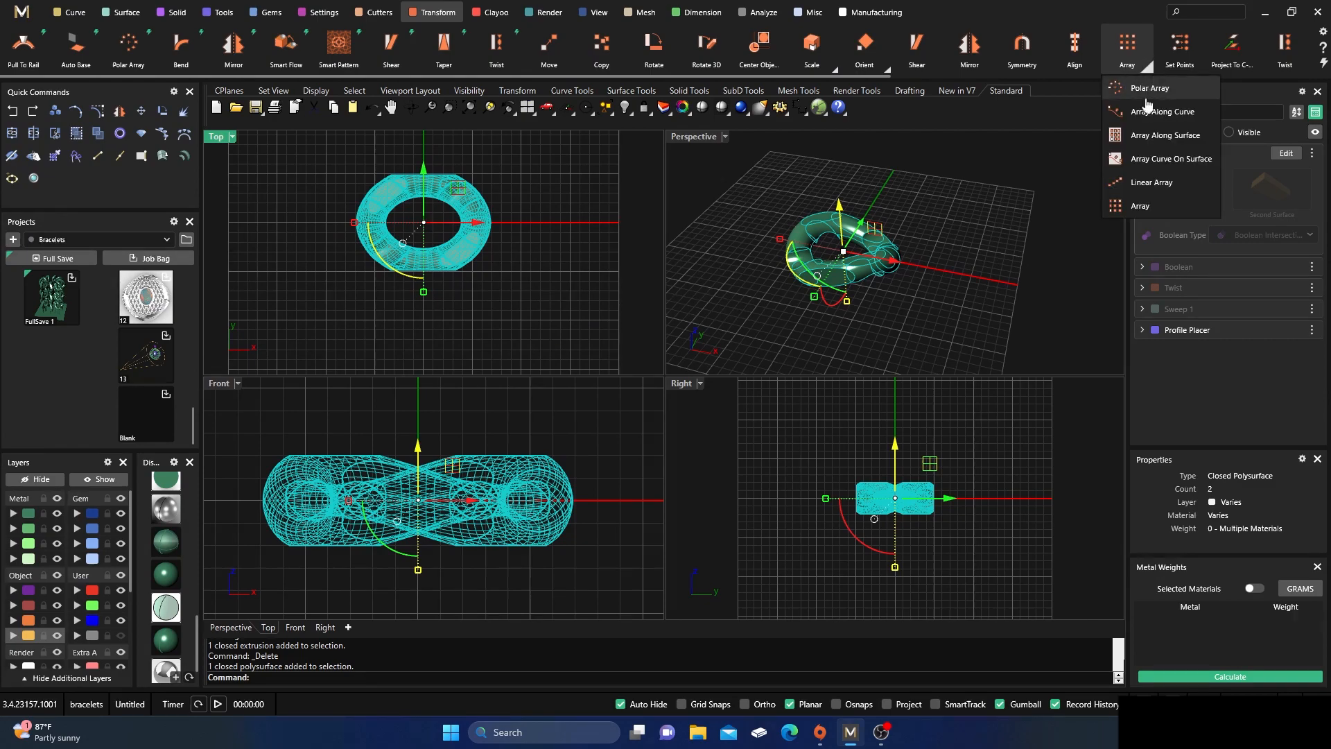
{"action": "left_click", "coordinate": [1151, 182]}
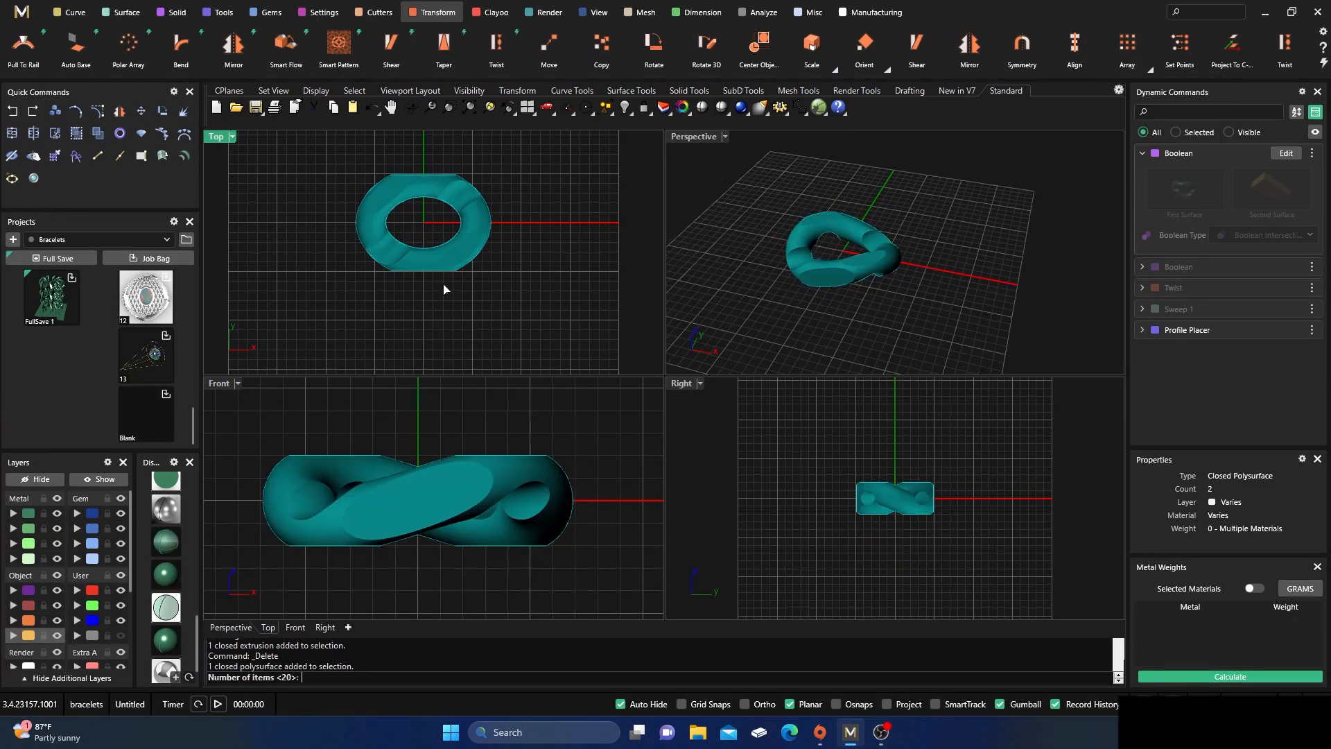
{"action": "key", "text": "Return"}
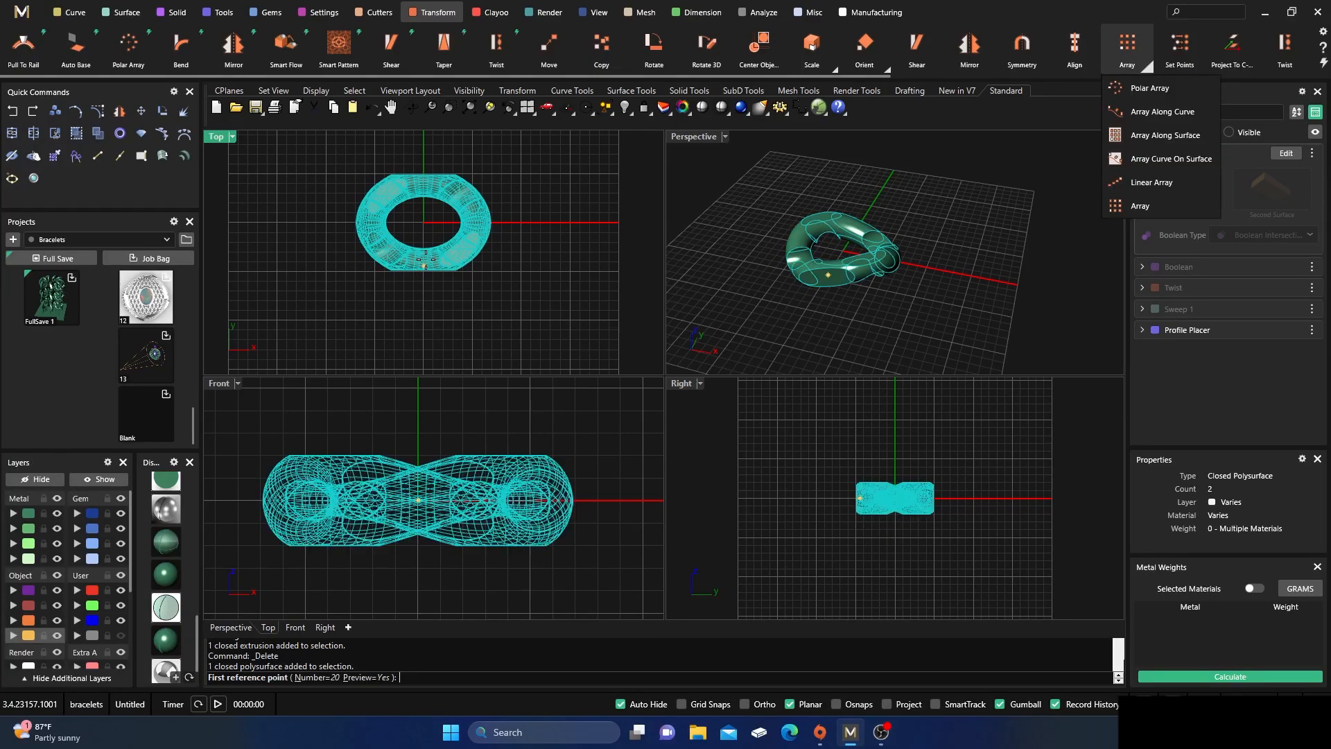
{"action": "type", "text": "0"}
{"action": "key", "text": "Return"}
{"action": "scroll", "coordinate": [430, 224], "scroll_direction": "up", "scroll_amount": 10}
{"action": "scroll", "coordinate": [428, 223], "scroll_direction": "down", "scroll_amount": 4}
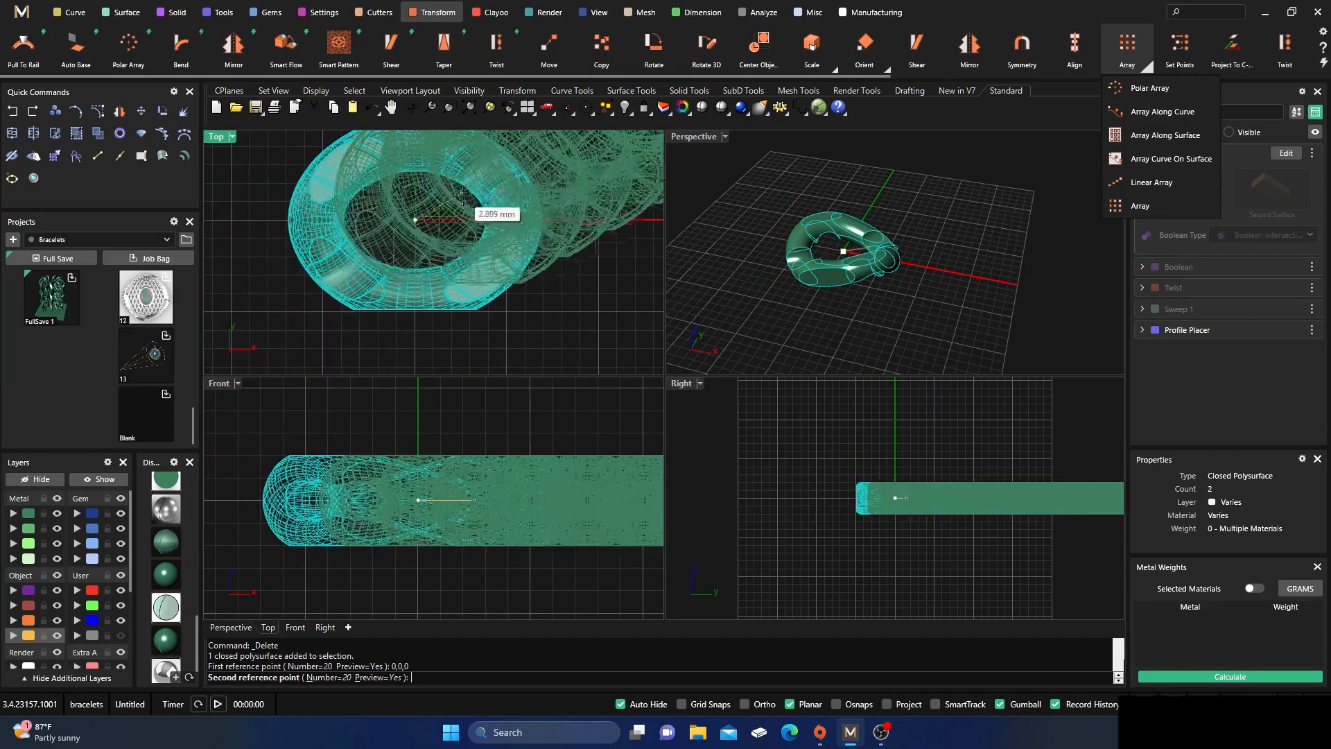
{"action": "right_click_drag", "start_coordinate": [481, 237], "coordinate": [463, 271]}
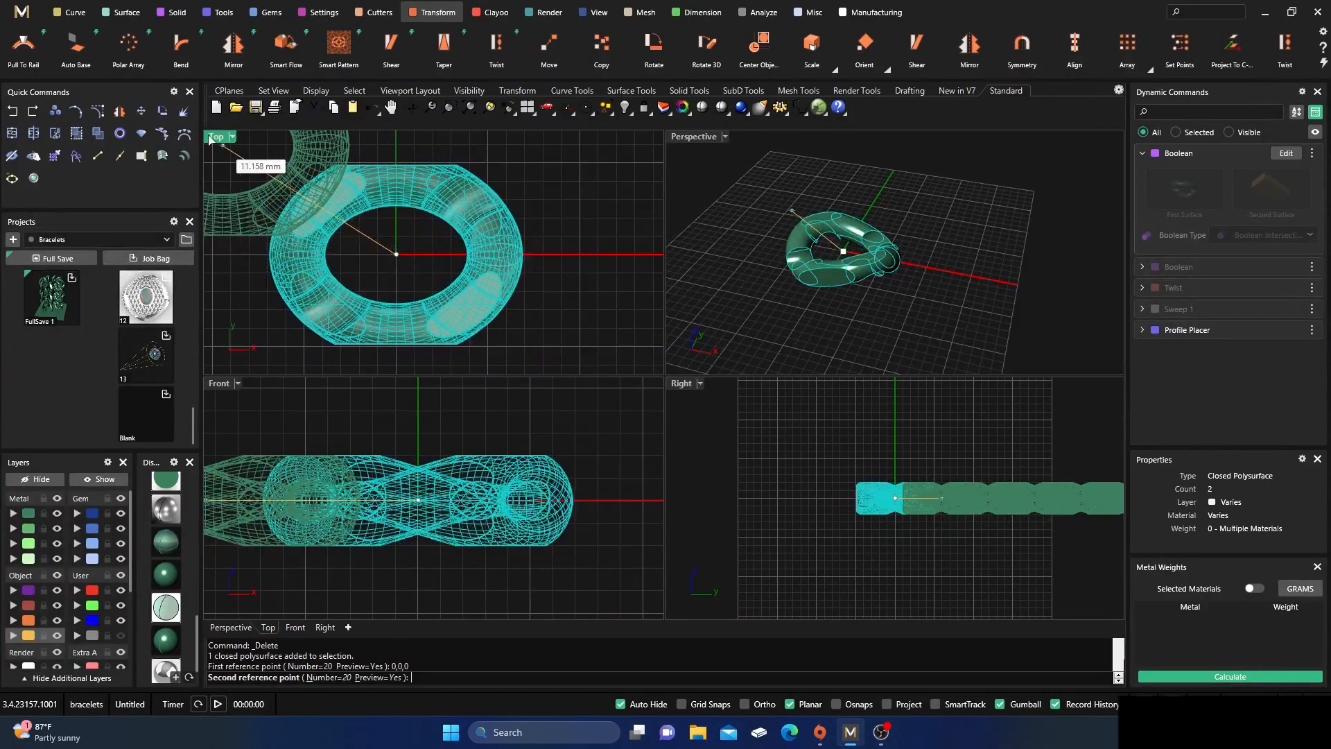
{"action": "double_click", "coordinate": [215, 137]}
{"action": "scroll", "coordinate": [527, 332], "scroll_direction": "up", "scroll_amount": 10}
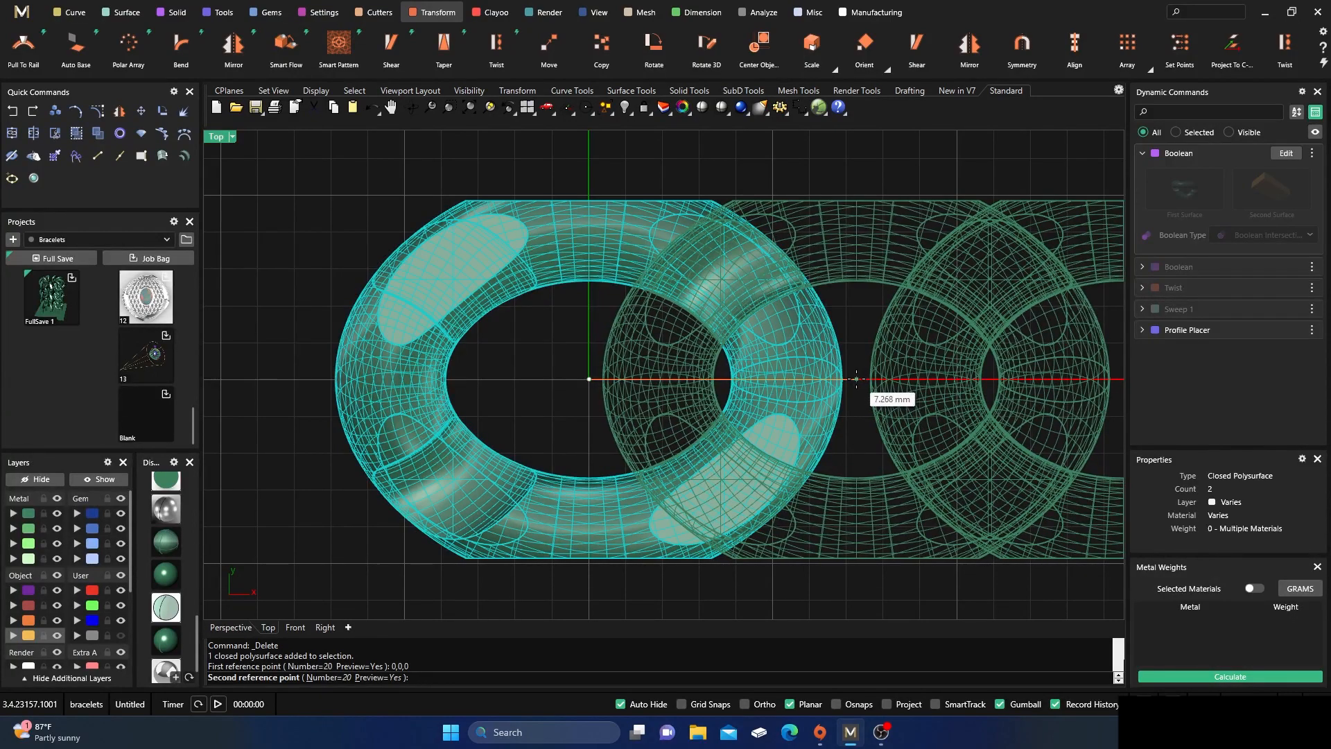
{"action": "left_click", "coordinate": [857, 379]}
{"action": "key", "text": "Escape"}
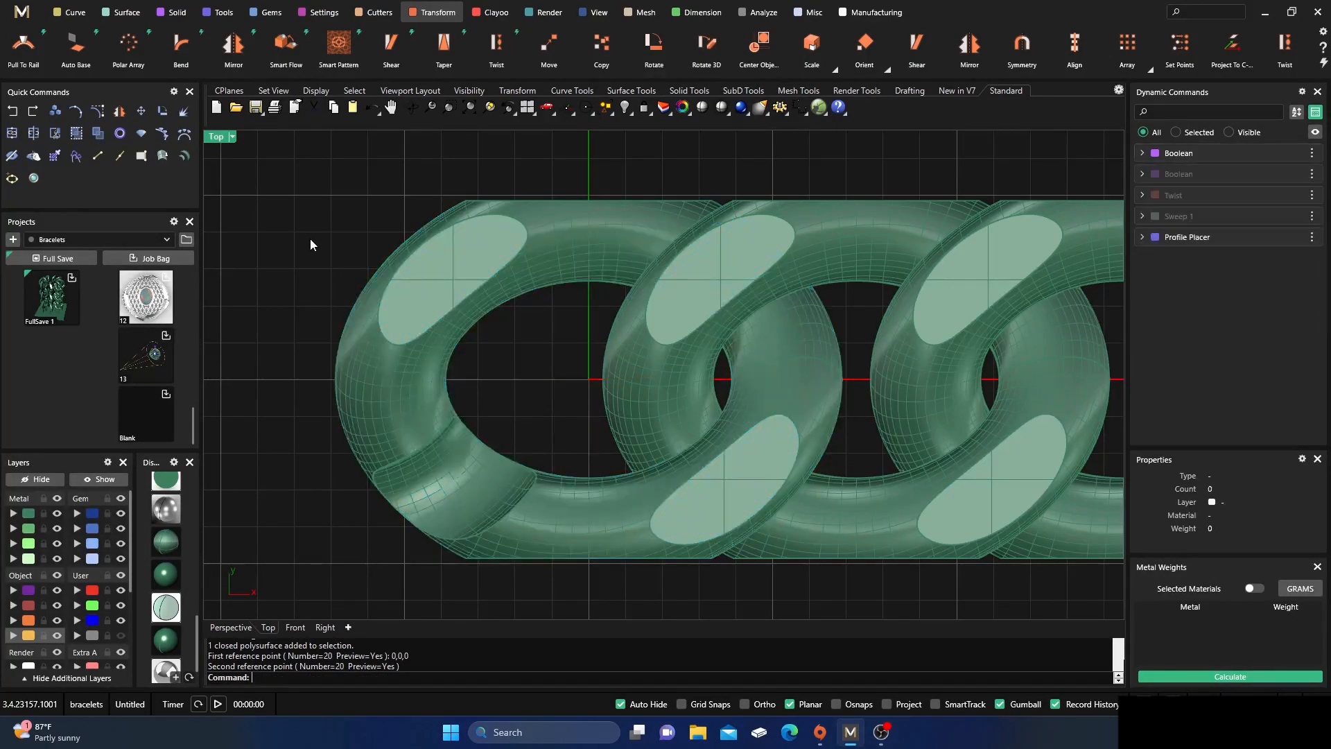
Step: Examine the arrayed chain in a maximized Perspective view
{"action": "double_click", "coordinate": [216, 138]}
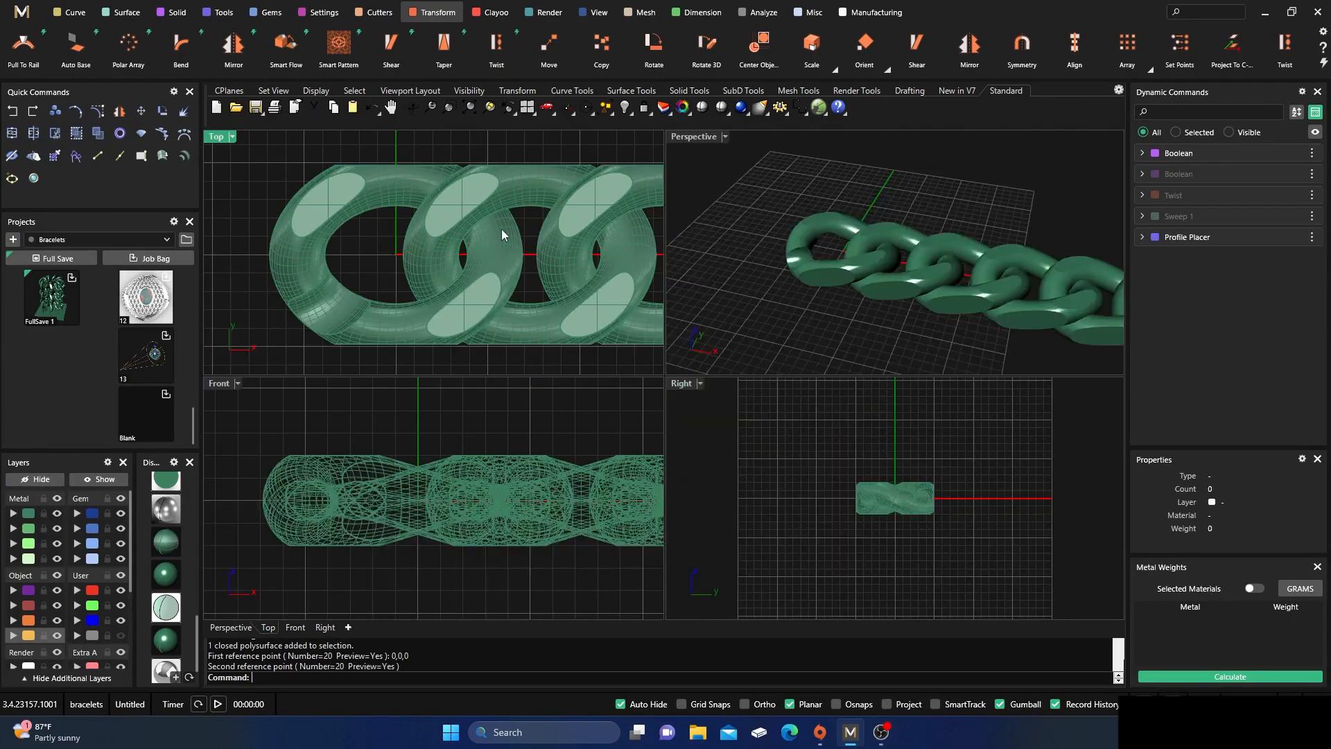
{"action": "double_click", "coordinate": [698, 138]}
{"action": "scroll", "coordinate": [495, 282], "scroll_direction": "down", "scroll_amount": 9}
{"action": "right_click_drag", "start_coordinate": [470, 319], "coordinate": [490, 403]}
{"action": "scroll", "coordinate": [587, 436], "scroll_direction": "up", "scroll_amount": 8}
{"action": "right_click_drag", "start_coordinate": [609, 411], "coordinate": [574, 377]}
{"action": "scroll", "coordinate": [541, 453], "scroll_direction": "up", "scroll_amount": 5}
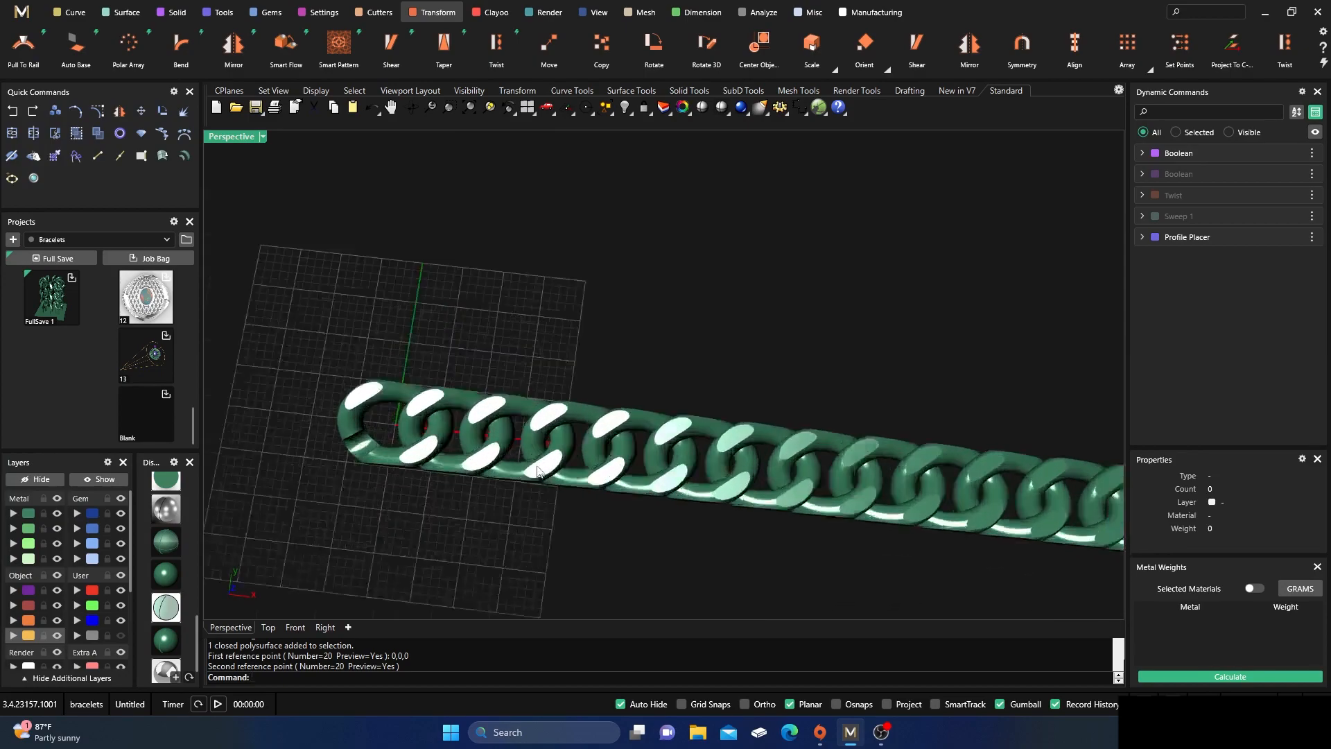
{"action": "right_click_drag", "start_coordinate": [542, 452], "coordinate": [469, 355]}
{"action": "scroll", "coordinate": [434, 442], "scroll_direction": "down", "scroll_amount": 6}
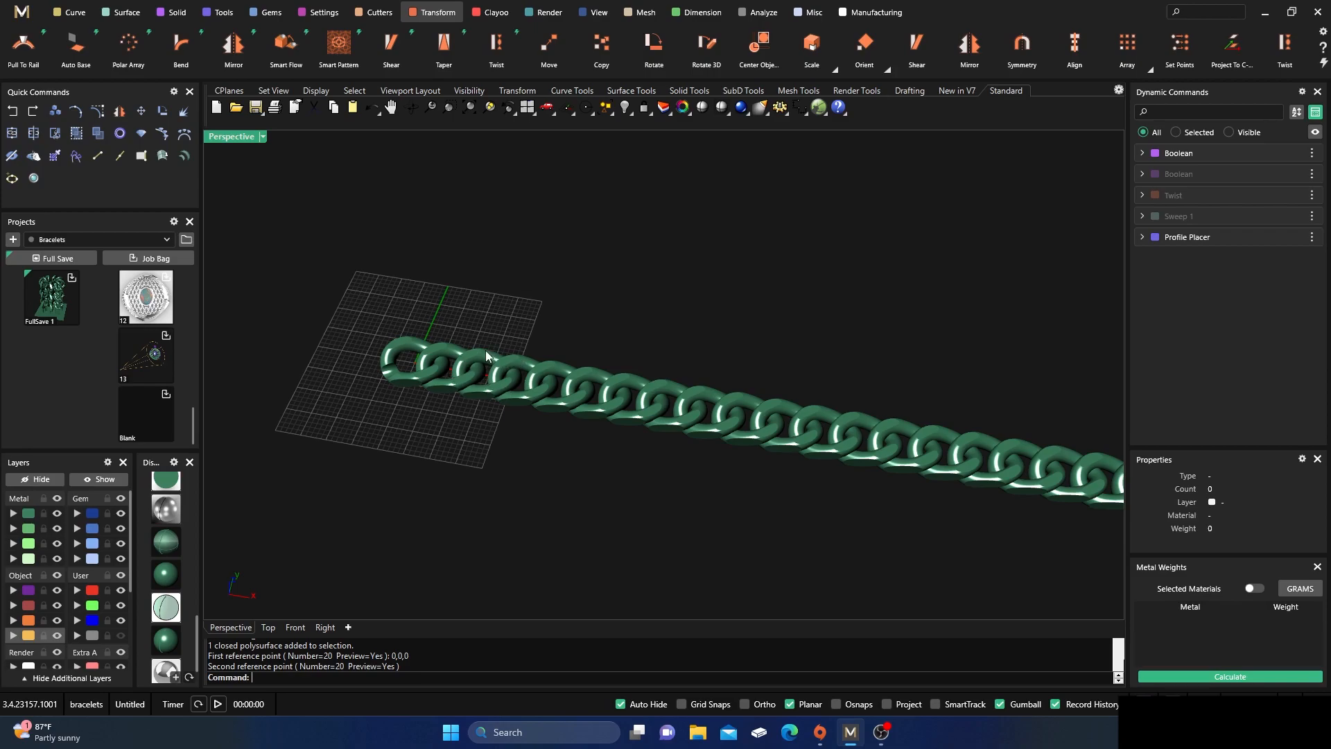
{"action": "scroll", "coordinate": [447, 395], "scroll_direction": "up", "scroll_amount": 5}
{"action": "scroll", "coordinate": [505, 334], "scroll_direction": "down", "scroll_amount": 4}
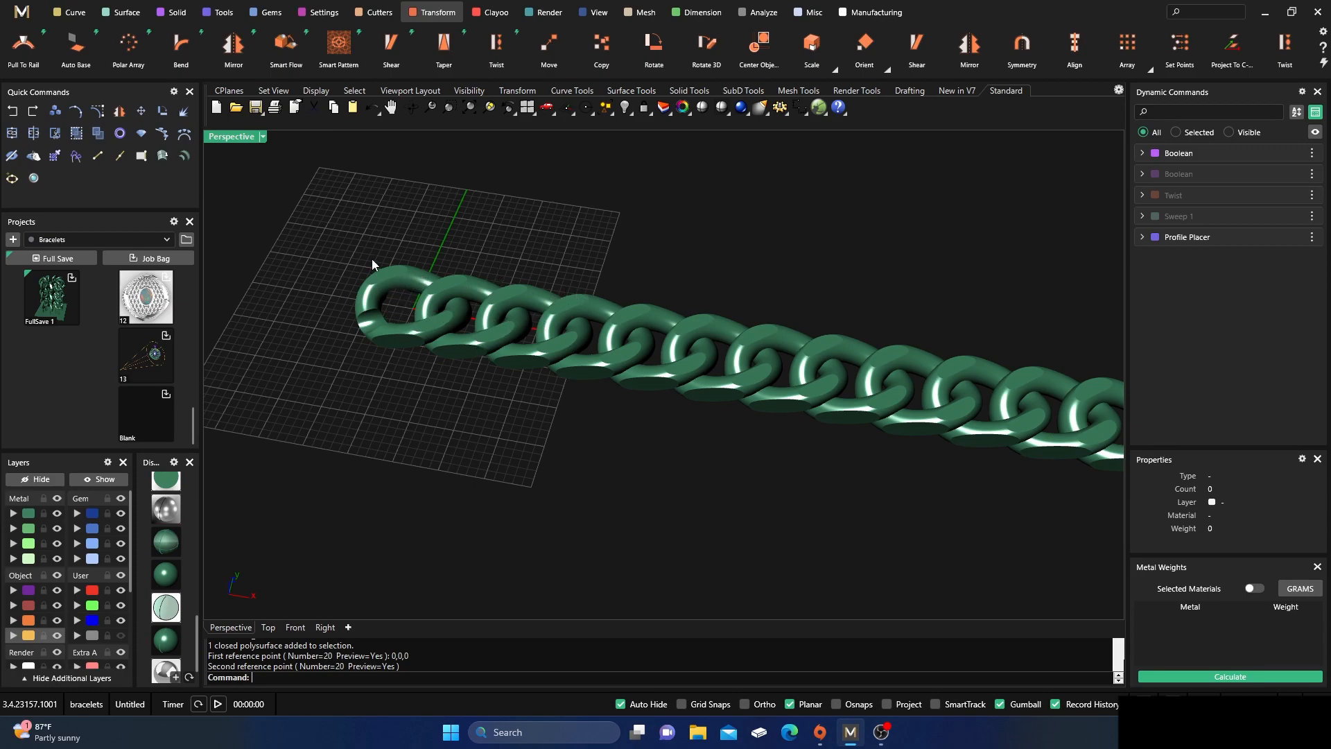
{"action": "right_click_drag", "start_coordinate": [589, 267], "coordinate": [653, 378]}
{"action": "scroll", "coordinate": [556, 342], "scroll_direction": "down", "scroll_amount": 5}
{"action": "scroll", "coordinate": [624, 420], "scroll_direction": "up", "scroll_amount": 8}
{"action": "scroll", "coordinate": [630, 423], "scroll_direction": "down", "scroll_amount": 1}
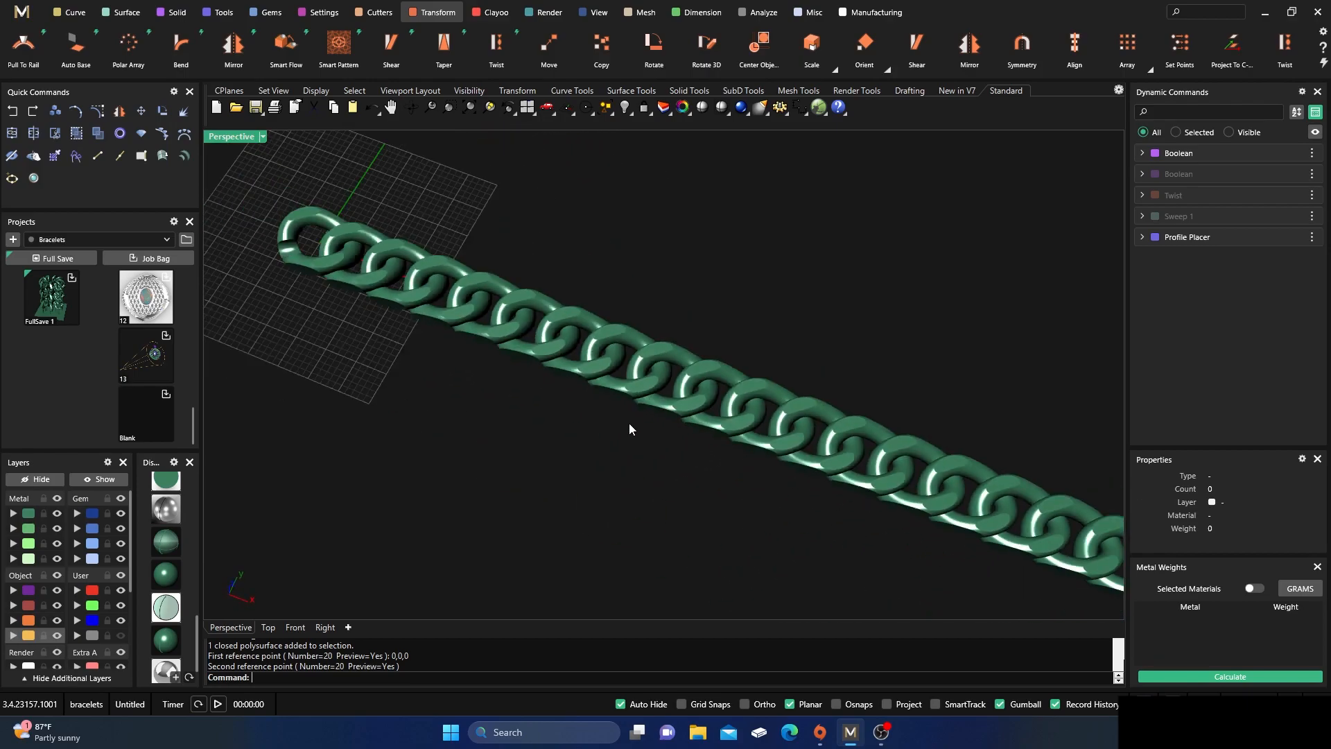